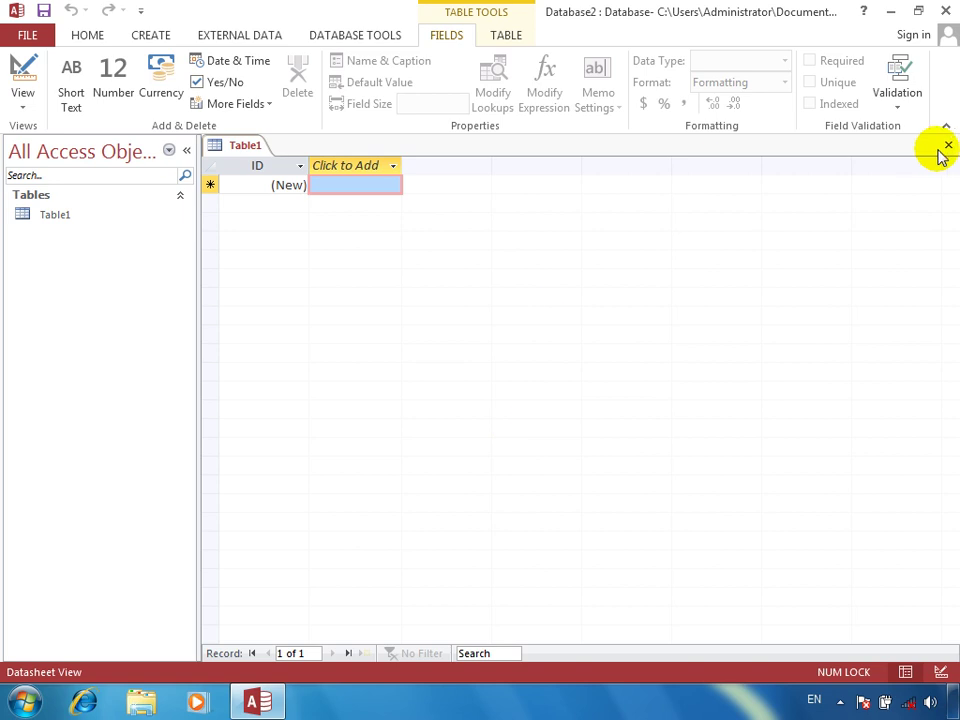
# Close the empty Table1 and start a new table in Design view
pyautogui.click(948, 145)
pyautogui.click(186, 150)
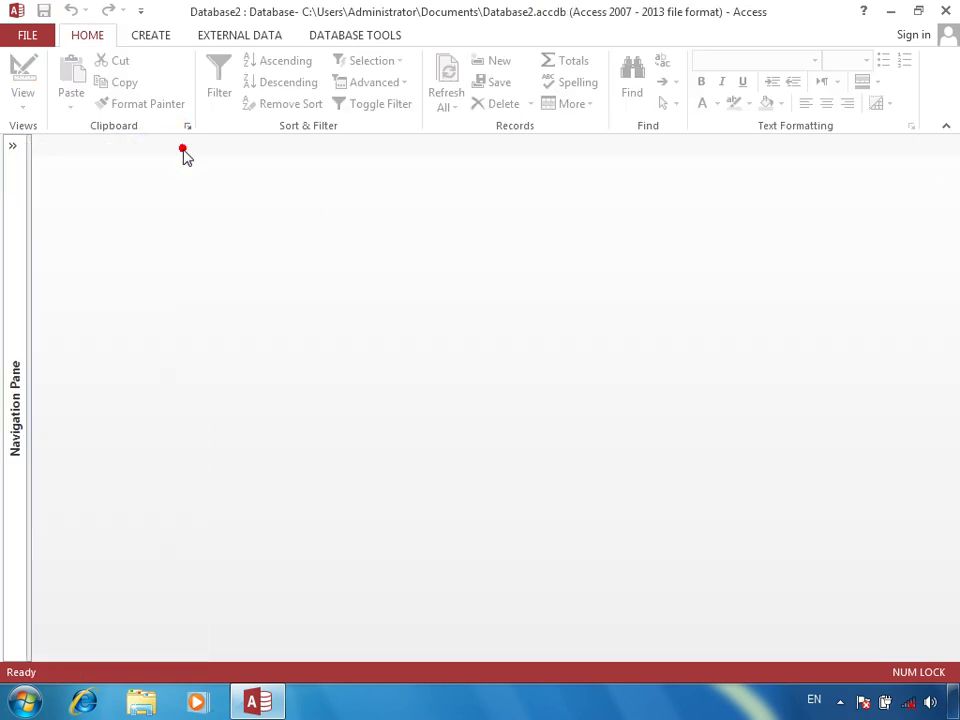
pyautogui.click(146, 35)
pyautogui.click(132, 90)
# Define the rollno field as AutoNumber, followed by the sname and program fields
pyautogui.write('roll')
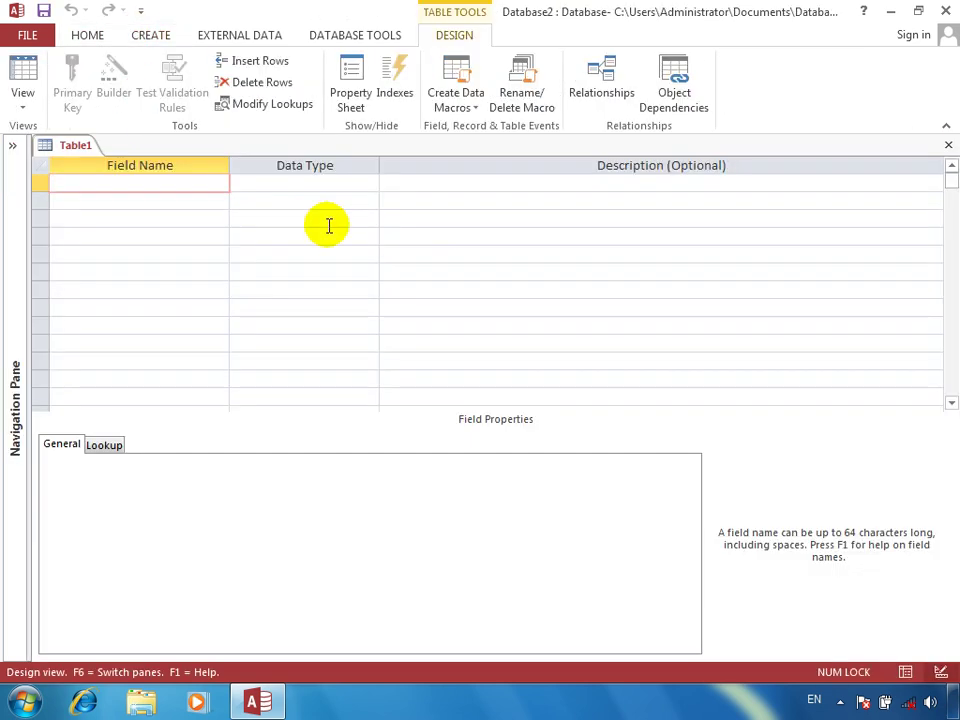
pyautogui.write('no')
pyautogui.press('Return')
pyautogui.press('Return')
pyautogui.press('Return')
pyautogui.write('sname')
pyautogui.press('Return')
pyautogui.press('Return')
pyautogui.press('Return')
pyautogui.write('program')
pyautogui.press('Return')
pyautogui.press('Return')
pyautogui.press('Return')
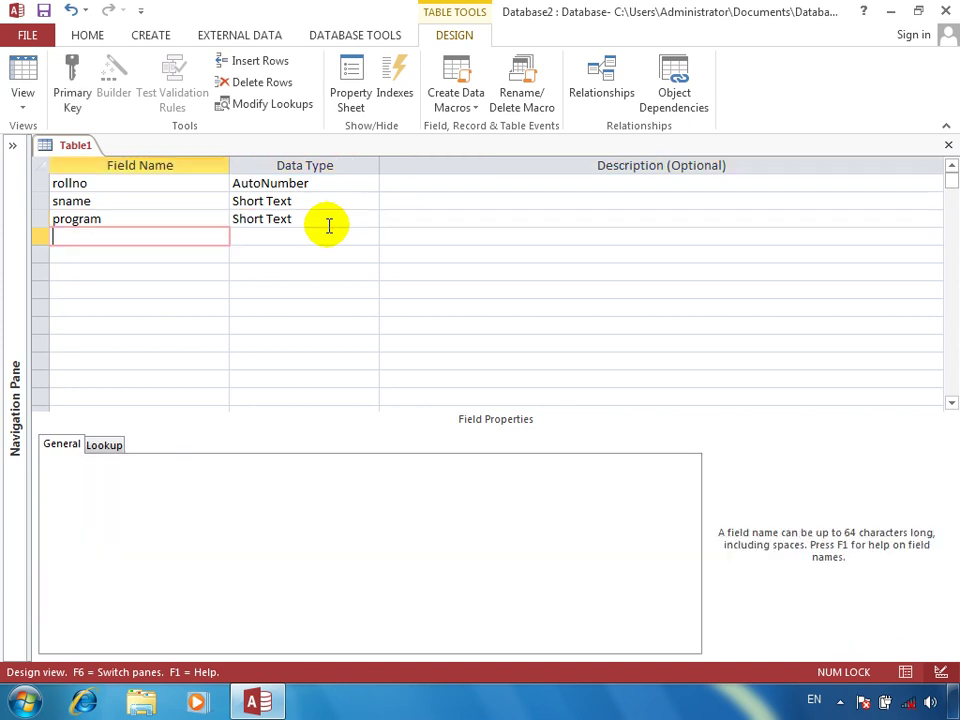
pyautogui.write('fee')
# Add the fee and paid fields, both with the Number data type
pyautogui.press('Return')
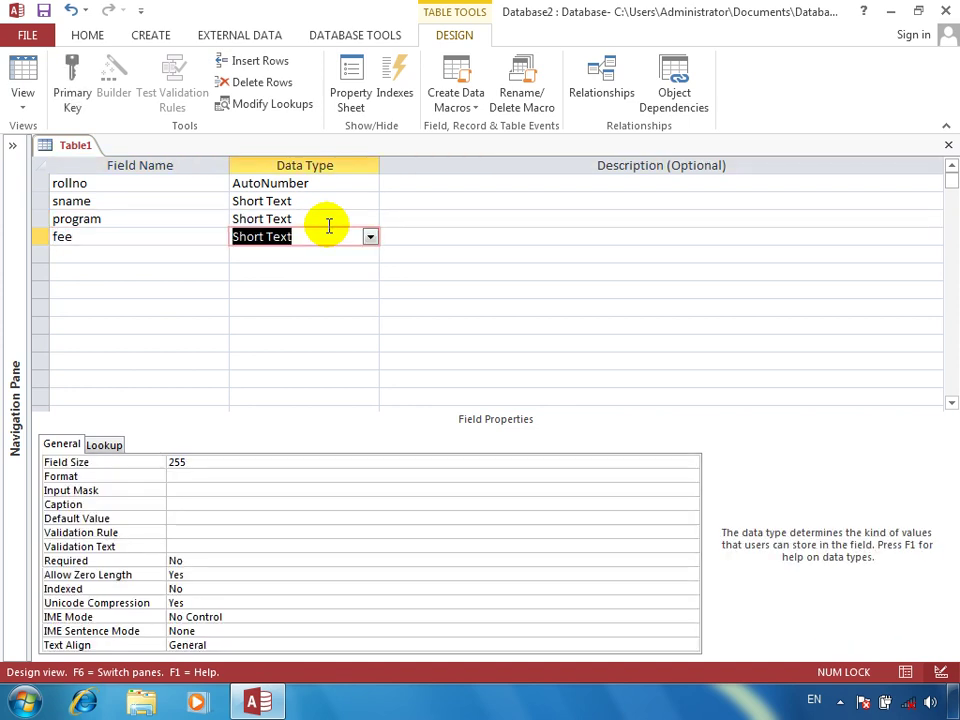
pyautogui.write('n')
pyautogui.press('Return')
pyautogui.press('Return')
pyautogui.write('comm')
pyautogui.press('BackSpace')
pyautogui.press('BackSpace')
pyautogui.write('paid')
pyautogui.press('Return')
pyautogui.write('n')
pyautogui.press('Return')
pyautogui.press('Return')
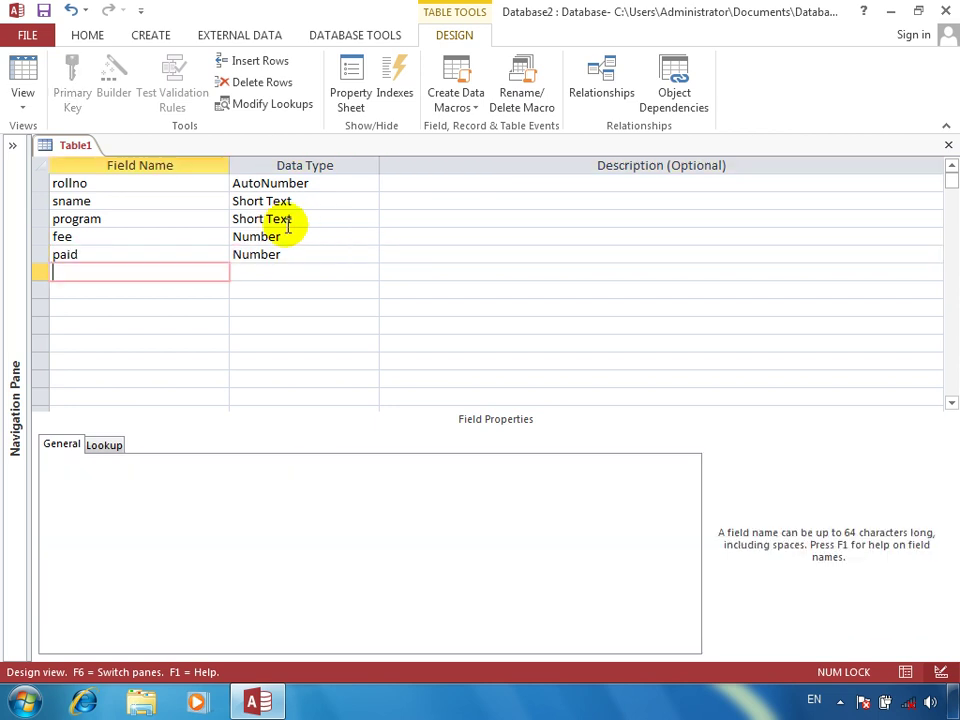
# Insert an adate field with the Date/Time type above program
pyautogui.click(41, 219)
pyautogui.rightClick(41, 219)
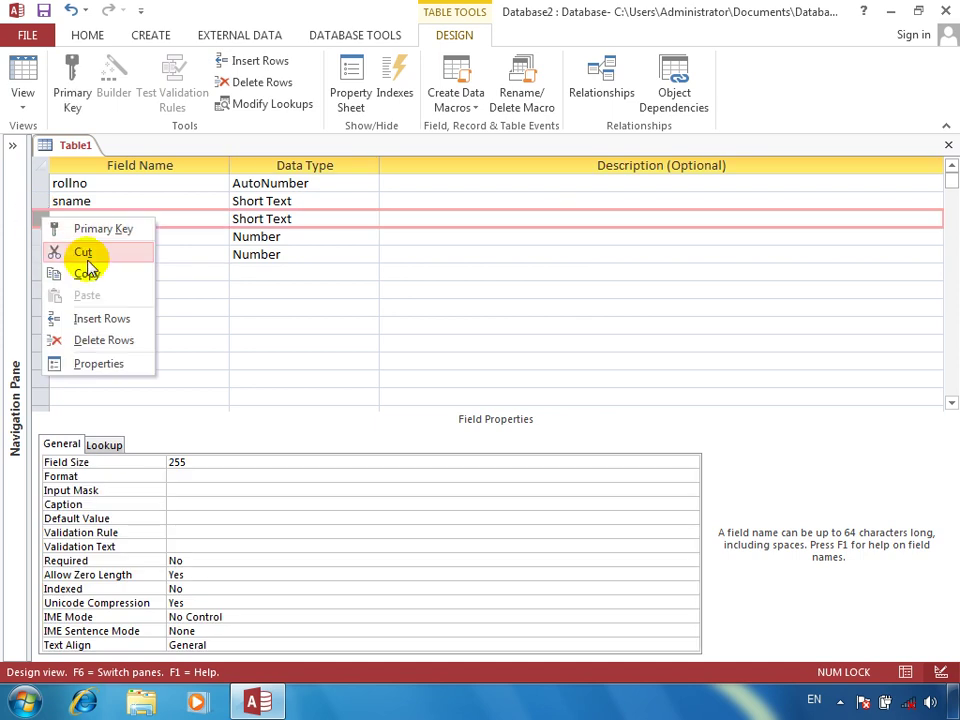
pyautogui.click(80, 318)
pyautogui.click(139, 218)
pyautogui.write('aid')
pyautogui.press('BackSpace')
pyautogui.press('BackSpace')
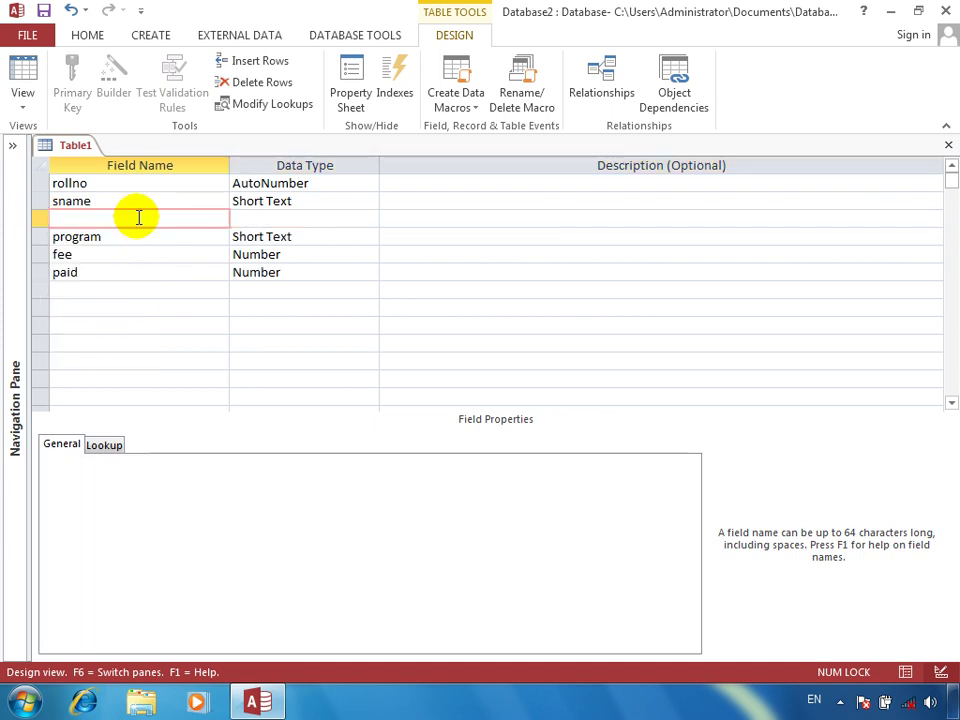
pyautogui.write('adate')
pyautogui.press('BackSpace')
pyautogui.write('te')
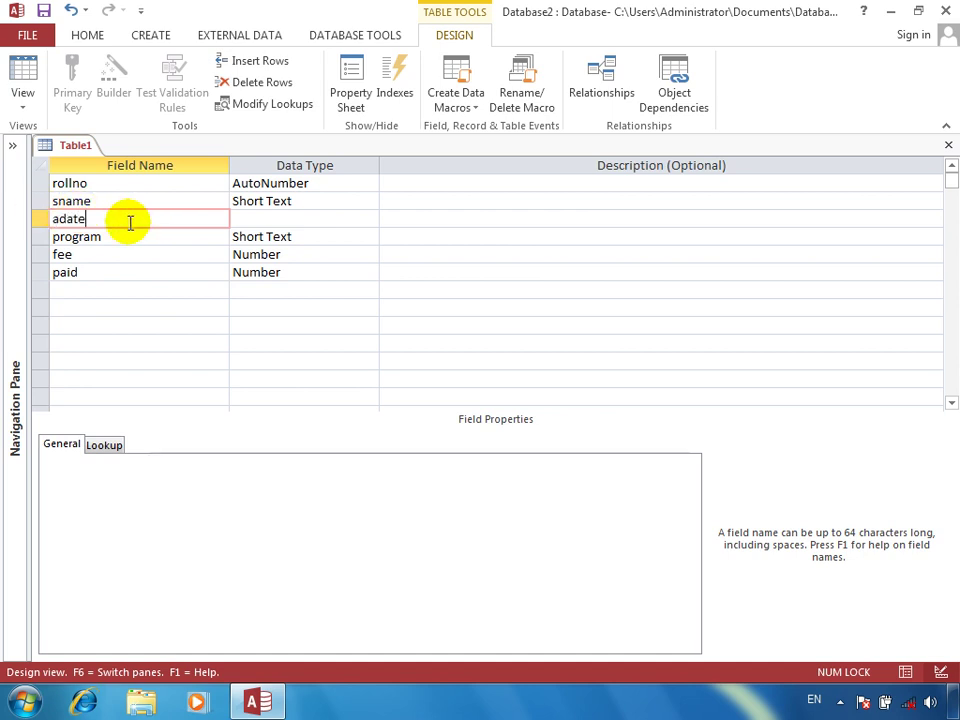
pyautogui.press('Tab')
pyautogui.write('d')
pyautogui.press('Tab')
pyautogui.press('Tab')
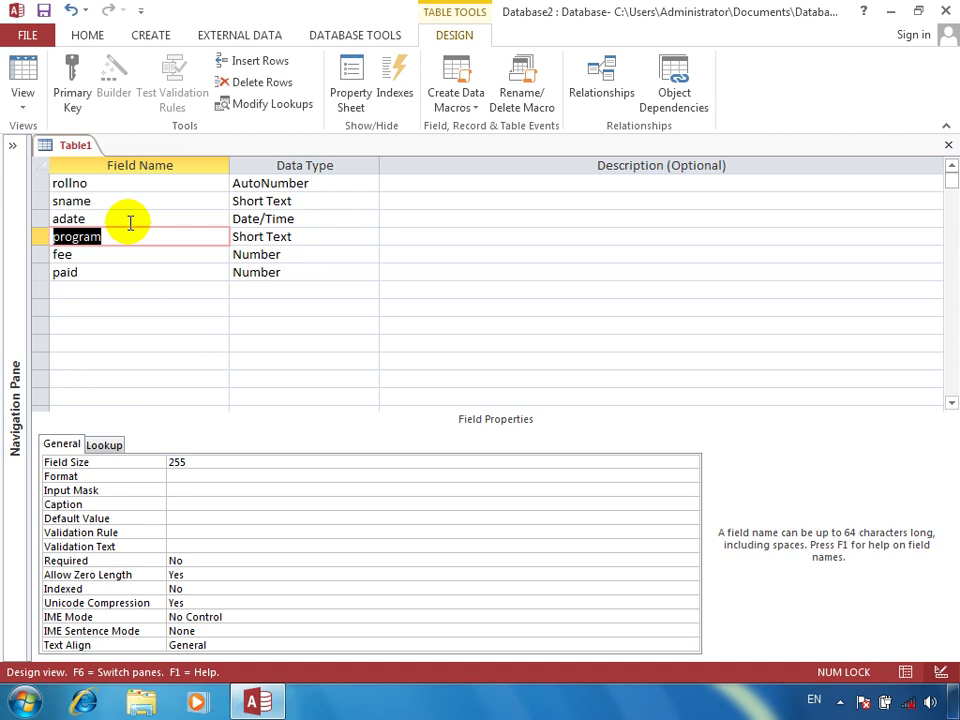
# Save the table as students, answering the missing primary key prompt
pyautogui.hotkey('ctrl', 'w')
pyautogui.press('Return')
pyautogui.write('s')
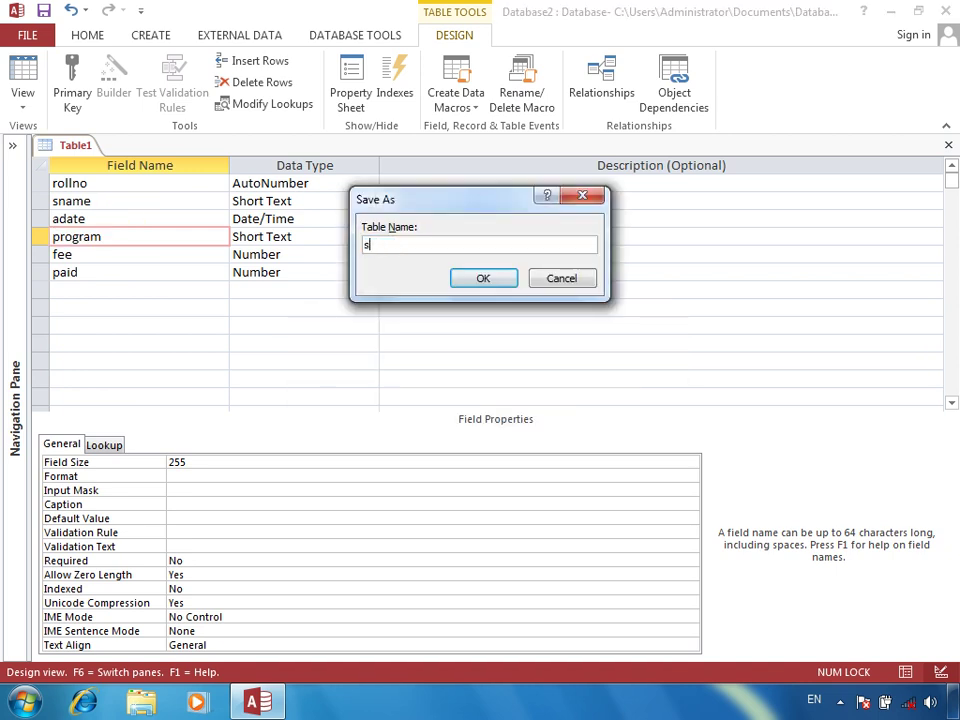
pyautogui.write('tudents')
pyautogui.press('Return')
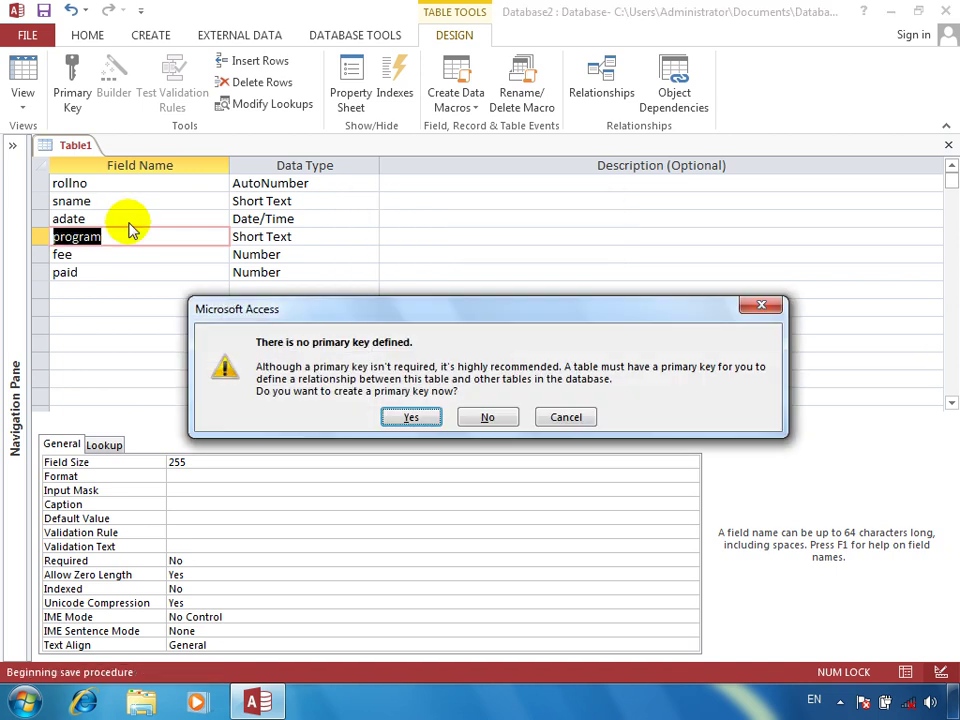
pyautogui.press('Return')
pyautogui.click(8, 145)
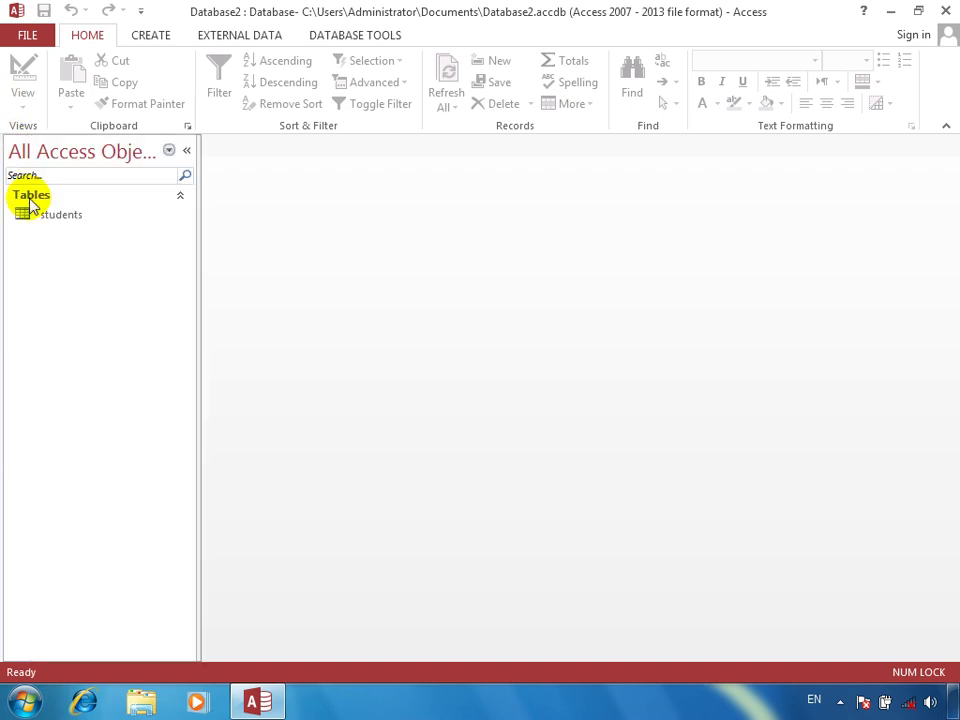
# Open students and enter the first student: today's date, program dit, fee 3000, paid 1000
pyautogui.doubleClick(38, 215)
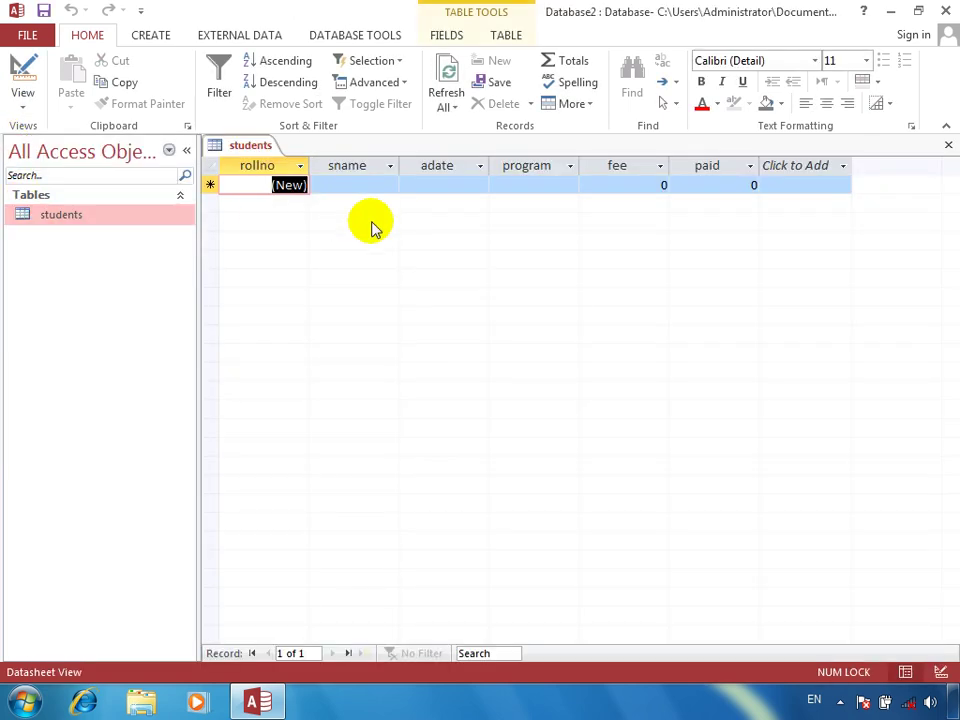
pyautogui.press('Tab')
pyautogui.write('khan')
pyautogui.press('Tab')
pyautogui.hotkey('ctrl', ';')
pyautogui.press('Tab')
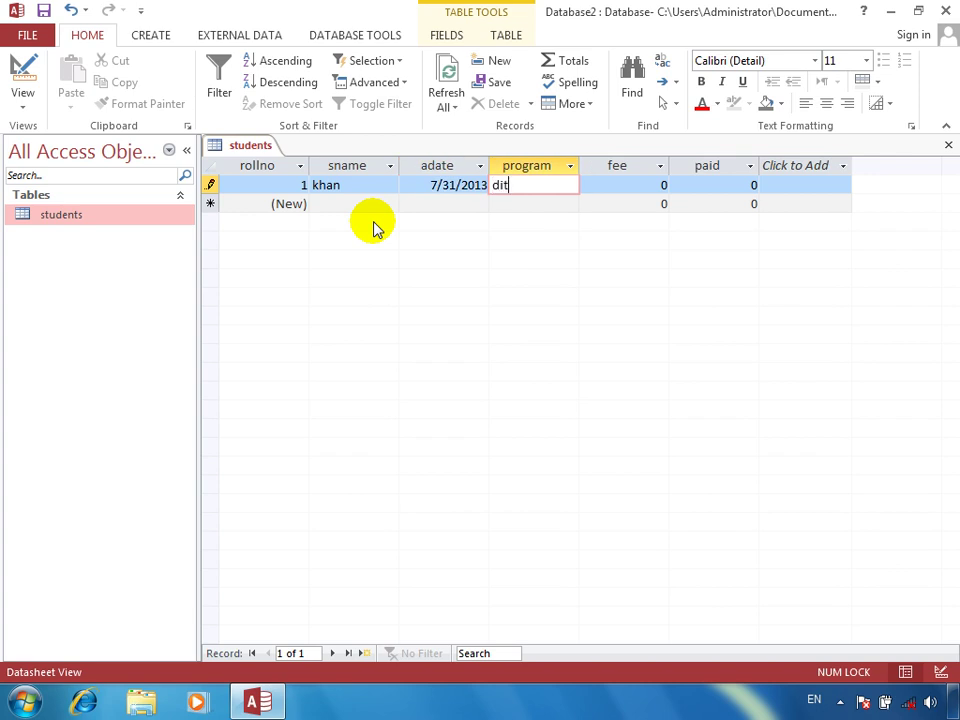
pyautogui.press('Tab')
pyautogui.write('3')
pyautogui.write('000')
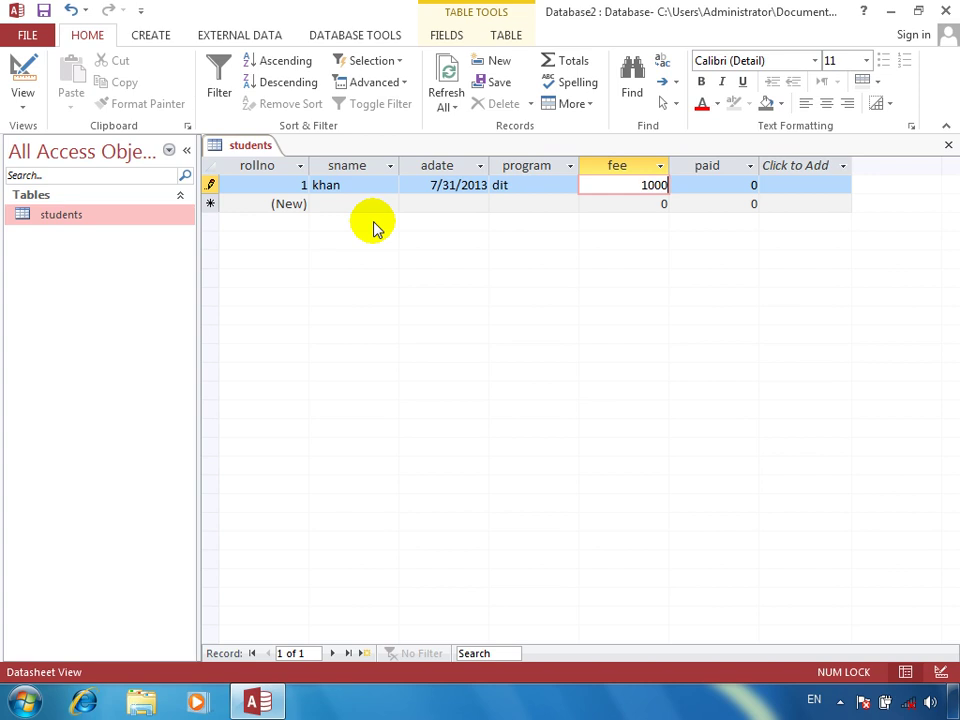
pyautogui.press('Tab')
pyautogui.write('1000')
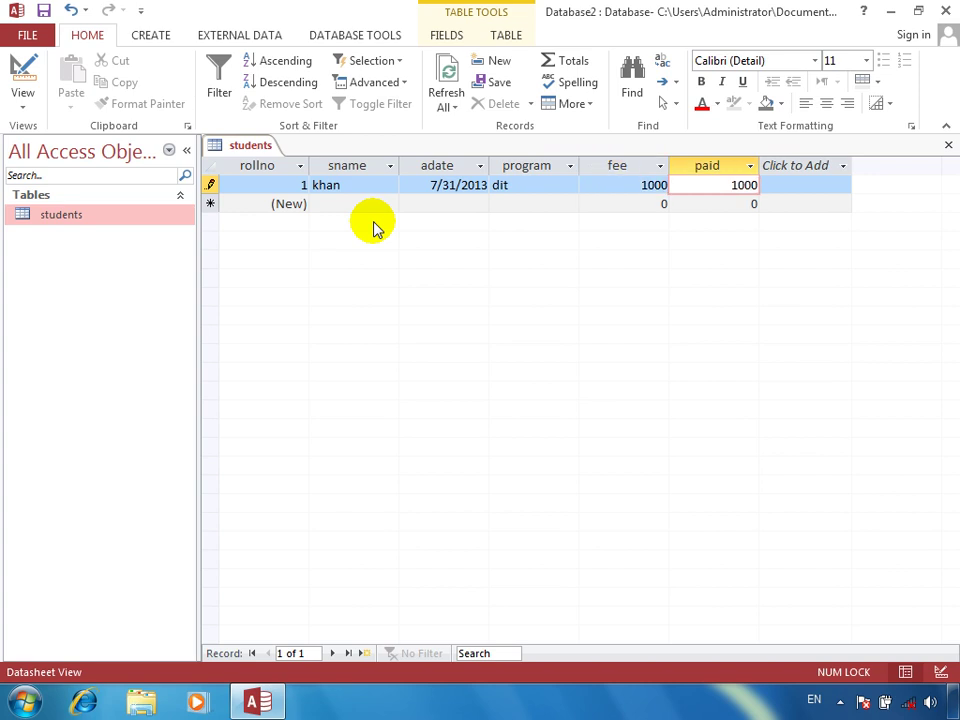
pyautogui.press('Tab')
# Enter the second student, admitted 4/4/2013 to program cit, with fee and paid amounts
pyautogui.write('noorullah')
pyautogui.press('Tab')
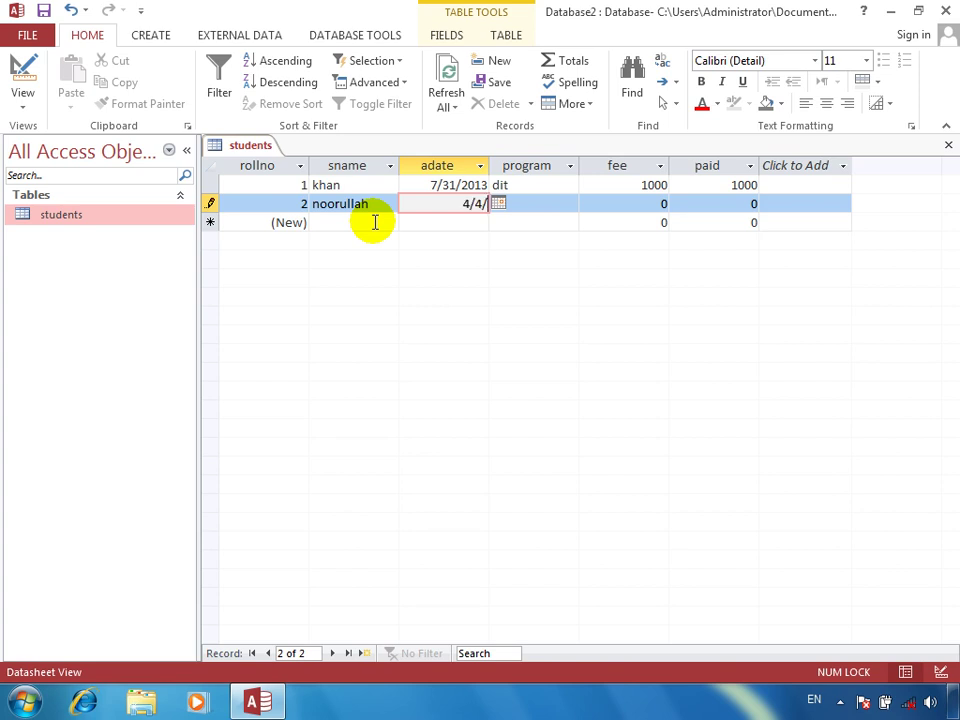
pyautogui.write('4/4/4')
pyautogui.press('BackSpace')
pyautogui.write('2013')
pyautogui.press('Tab')
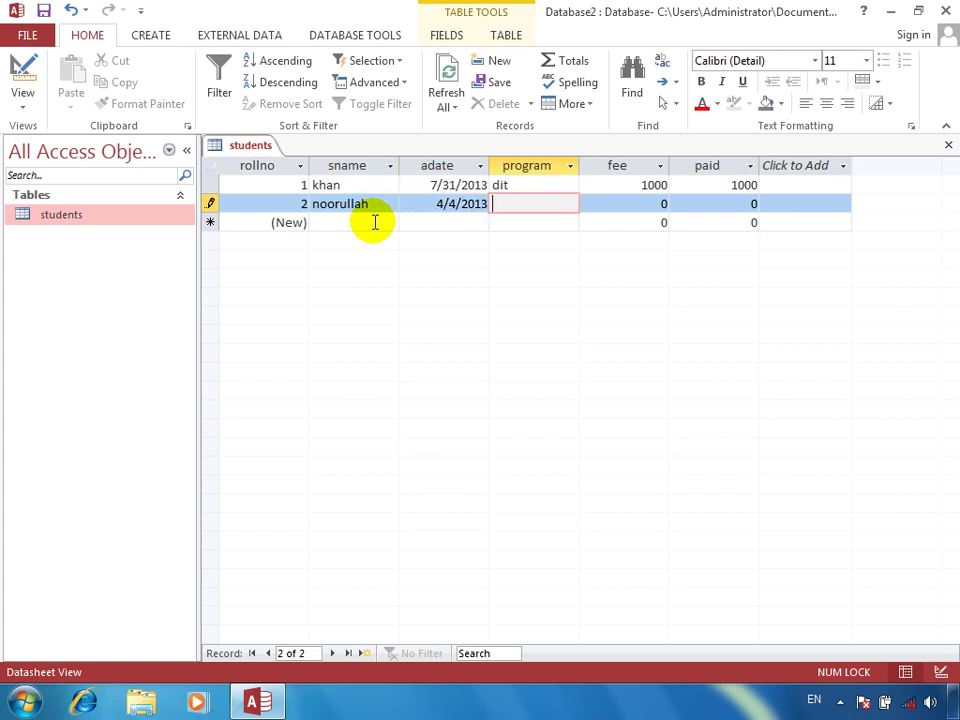
pyautogui.write('cit')
pyautogui.press('Tab')
pyautogui.write('100')
pyautogui.press('Tab')
pyautogui.write('10')
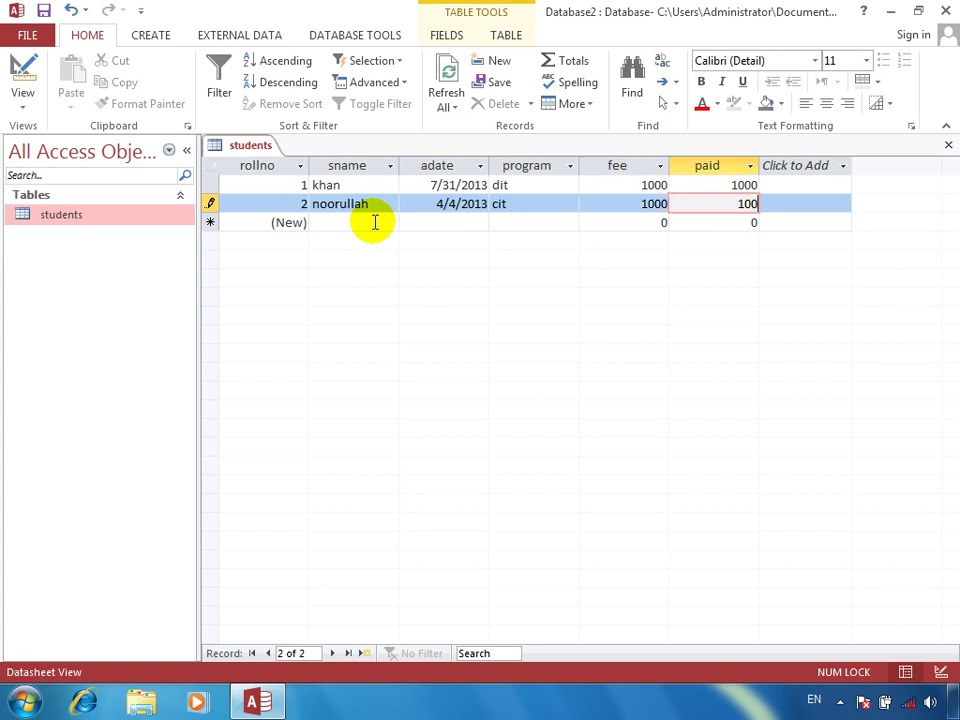
# Enter the third student with today's date, program dit, fee 1000, paid 100
pyautogui.click(375, 222)
pyautogui.write('noor')
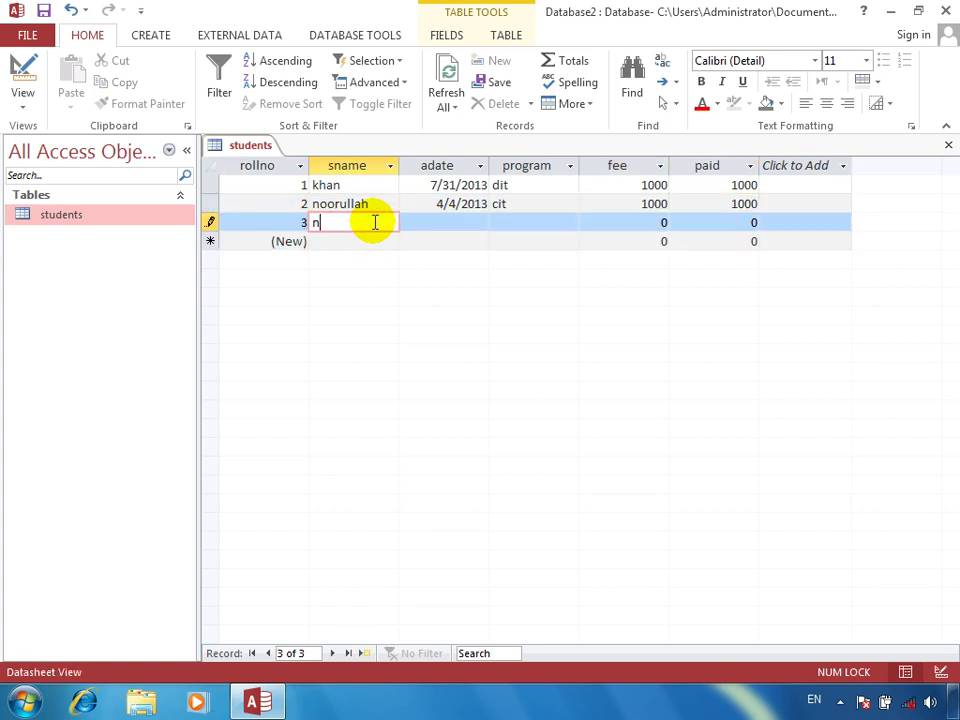
pyautogui.press('Tab')
pyautogui.hotkey('ctrl', ';')
pyautogui.press('Tab')
pyautogui.write('d')
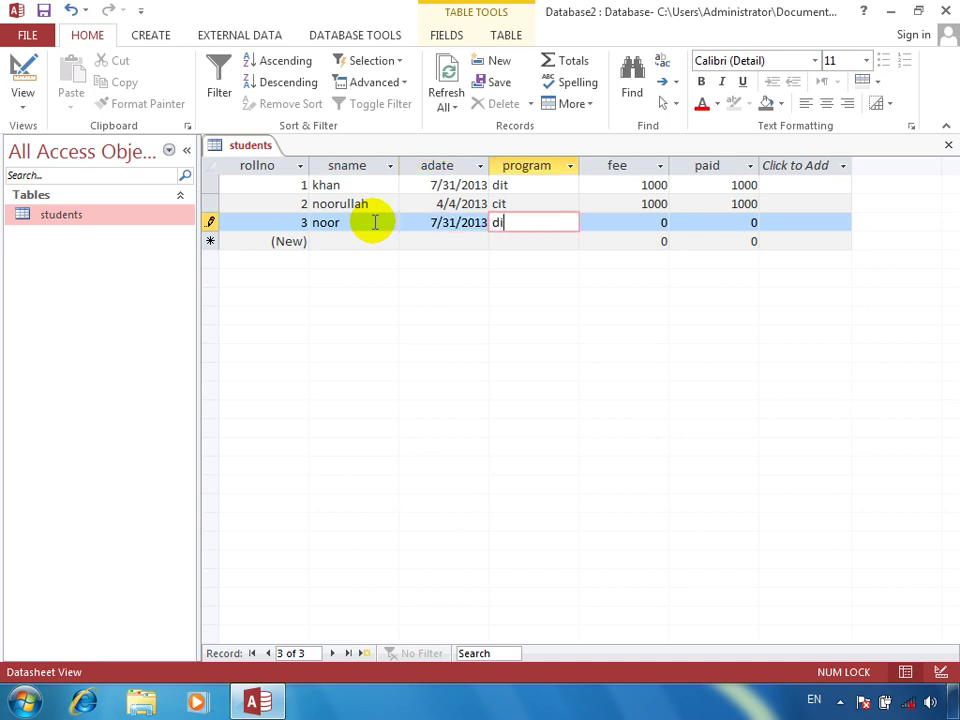
pyautogui.write('it')
pyautogui.press('Tab')
pyautogui.write('1000')
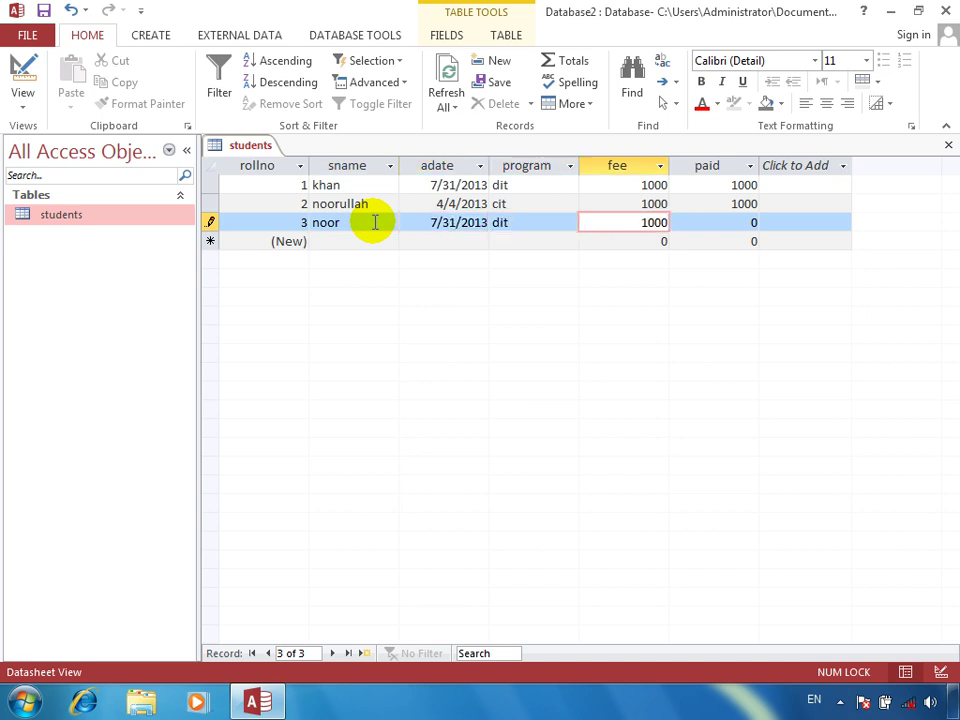
pyautogui.press('Tab')
pyautogui.write('100')
pyautogui.press('Tab')
pyautogui.press('Tab')
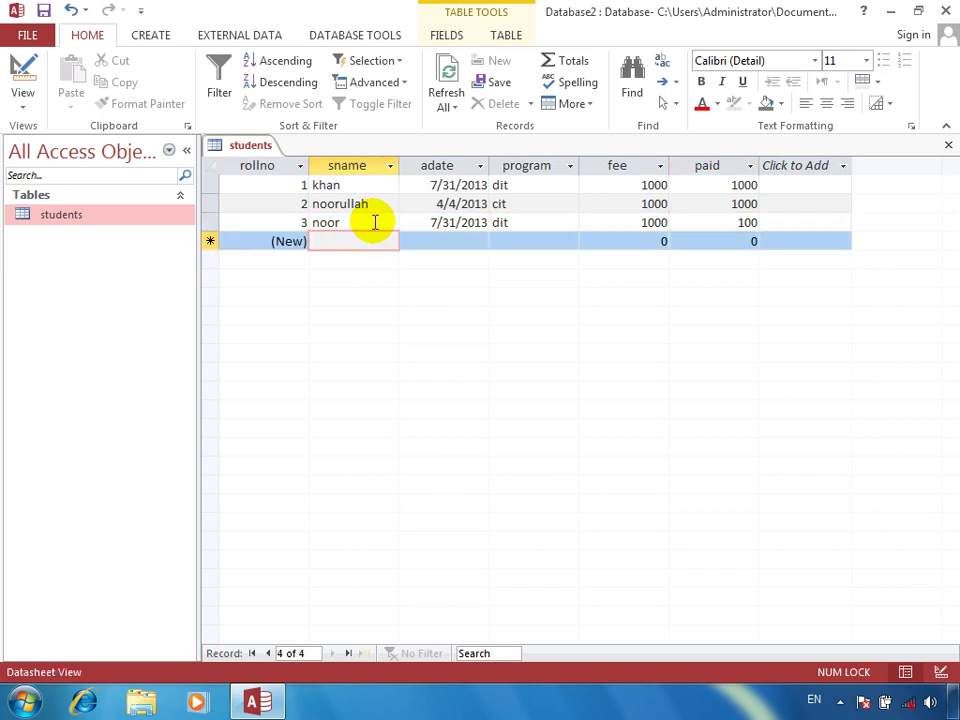
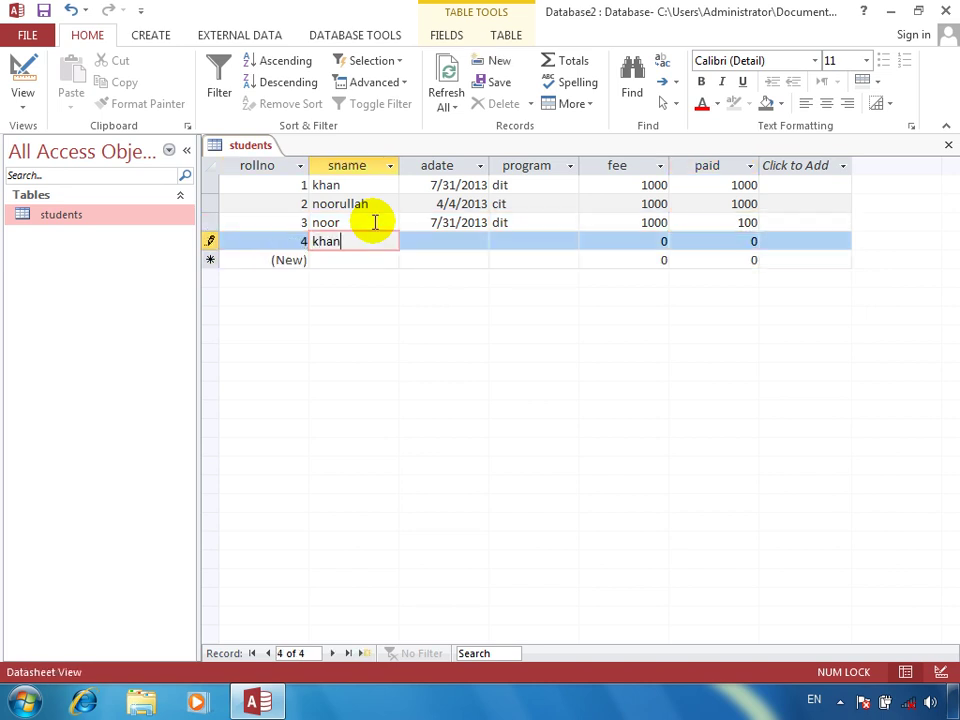
# Enter the fourth student with the date copied from above, program dit, fee 200, paid 300
pyautogui.press('Tab')
pyautogui.hotkey('ctrl', "'")
pyautogui.press('Tab')
pyautogui.write('dit')
pyautogui.press('Tab')
pyautogui.write('2')
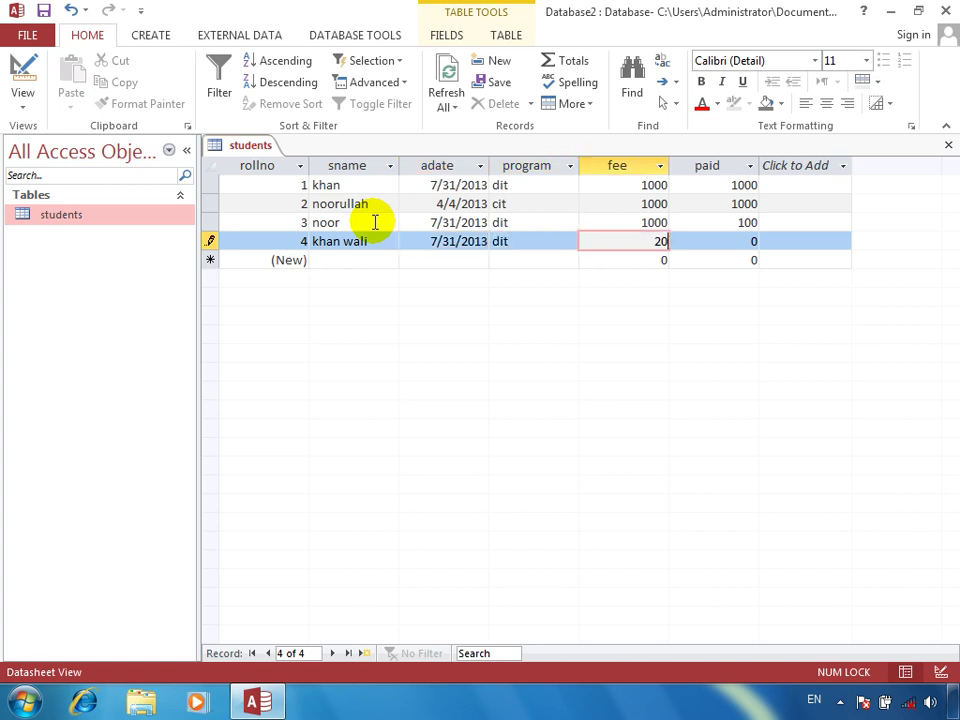
pyautogui.write('00')
pyautogui.press('Tab')
pyautogui.write('300')
pyautogui.press('Tab')
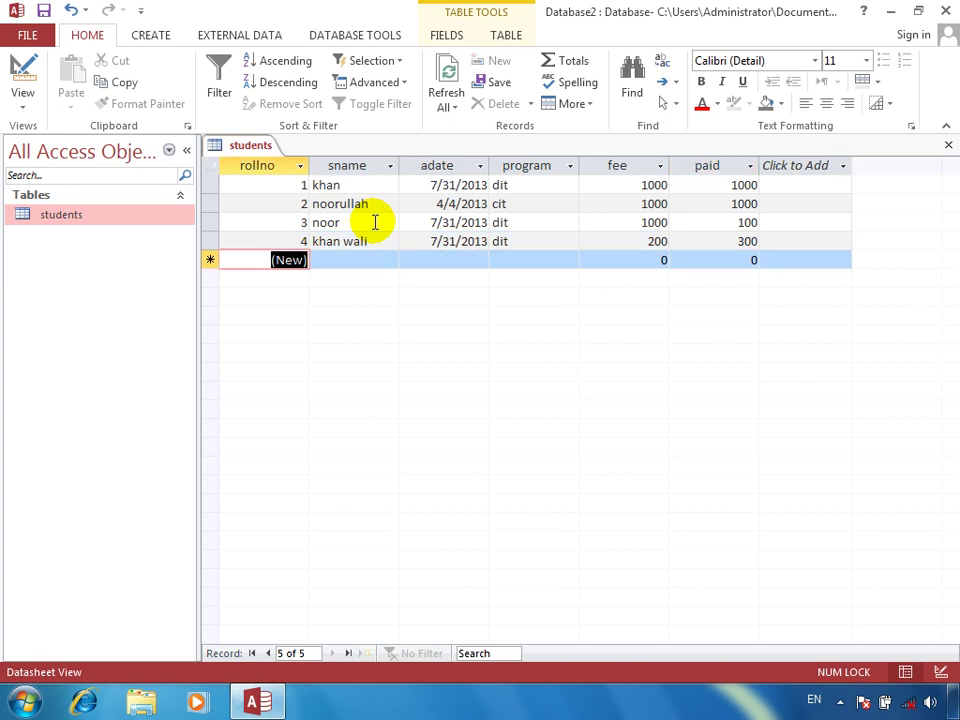
pyautogui.press('Tab')
pyautogui.hotkey('ctrl', 'a')
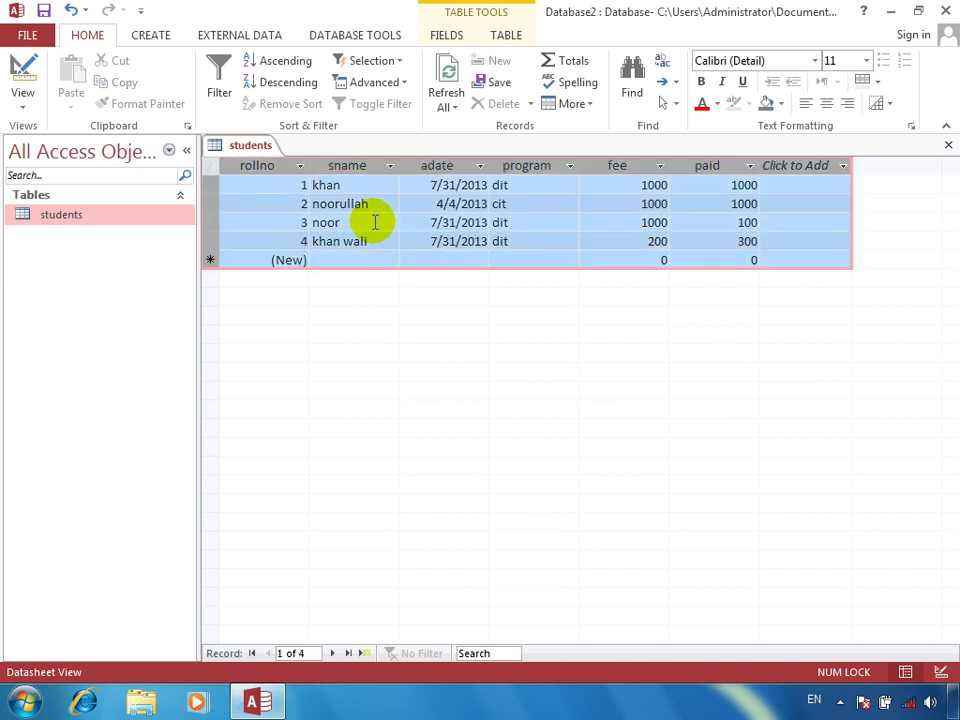
# Copy and paste-append all records twice to reach 16 rows, then close the table
pyautogui.hotkey('ctrl', 'c')
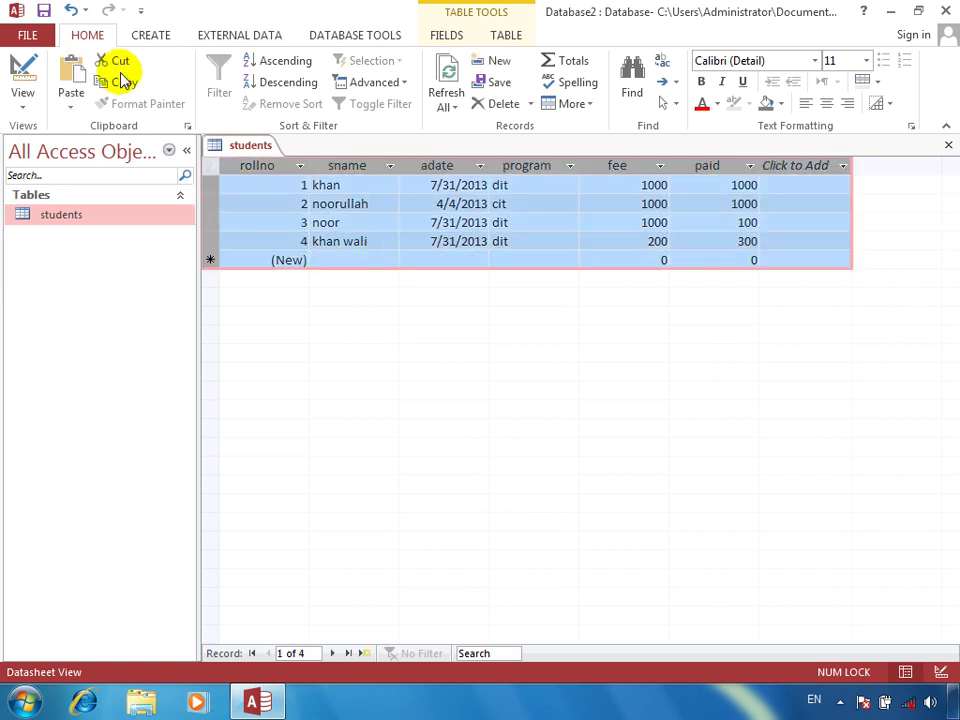
pyautogui.click(73, 112)
pyautogui.click(104, 174)
pyautogui.press('Return')
pyautogui.hotkey('ctrl', 'a')
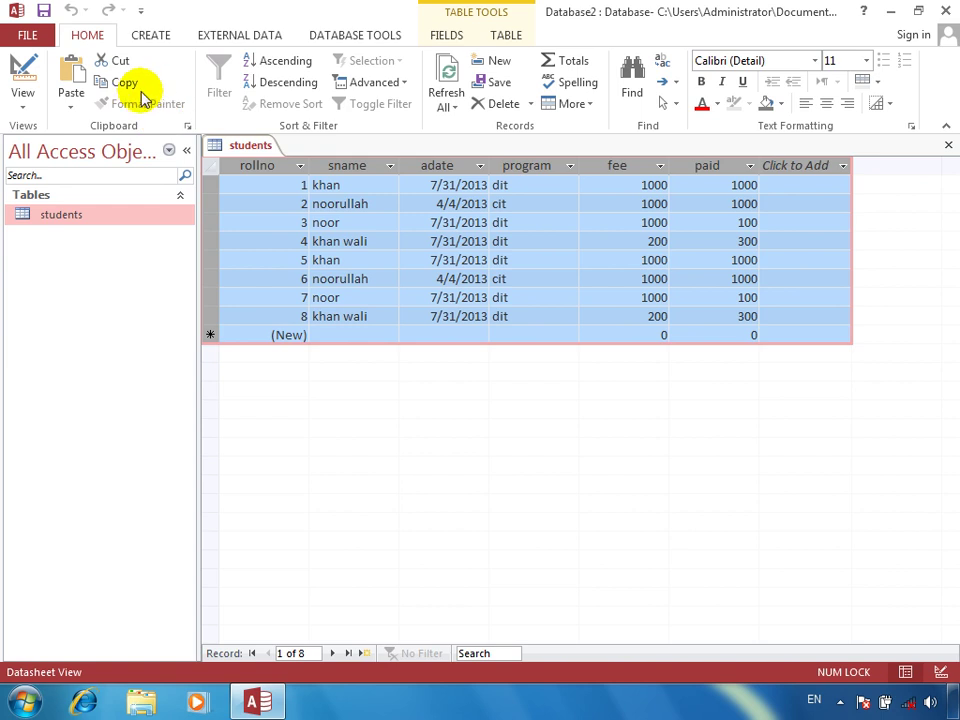
pyautogui.click(73, 108)
pyautogui.click(107, 168)
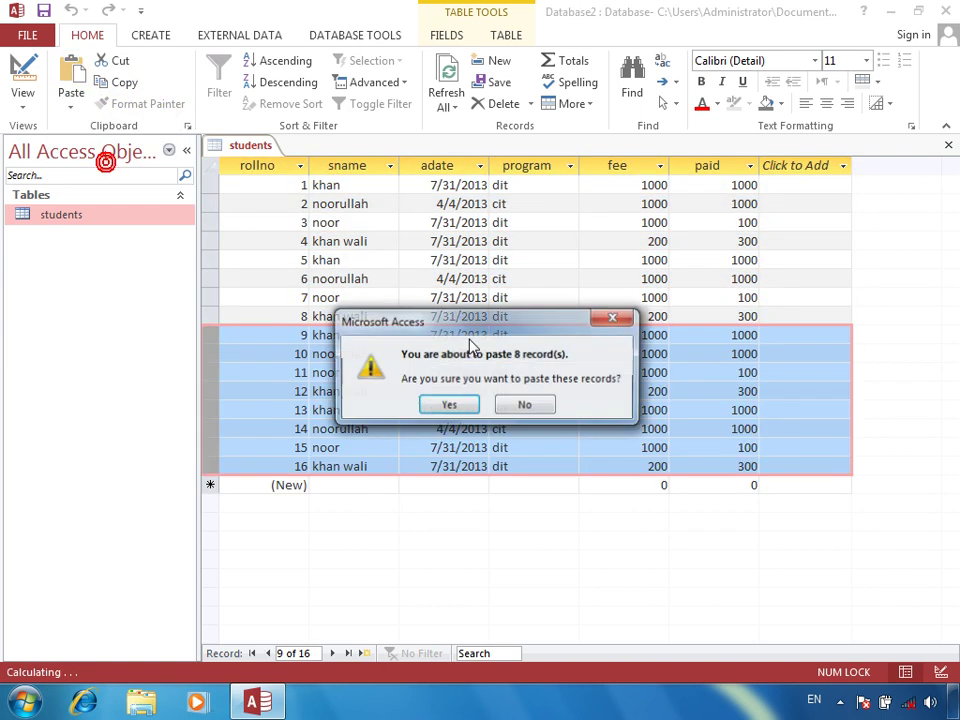
pyautogui.press('Return')
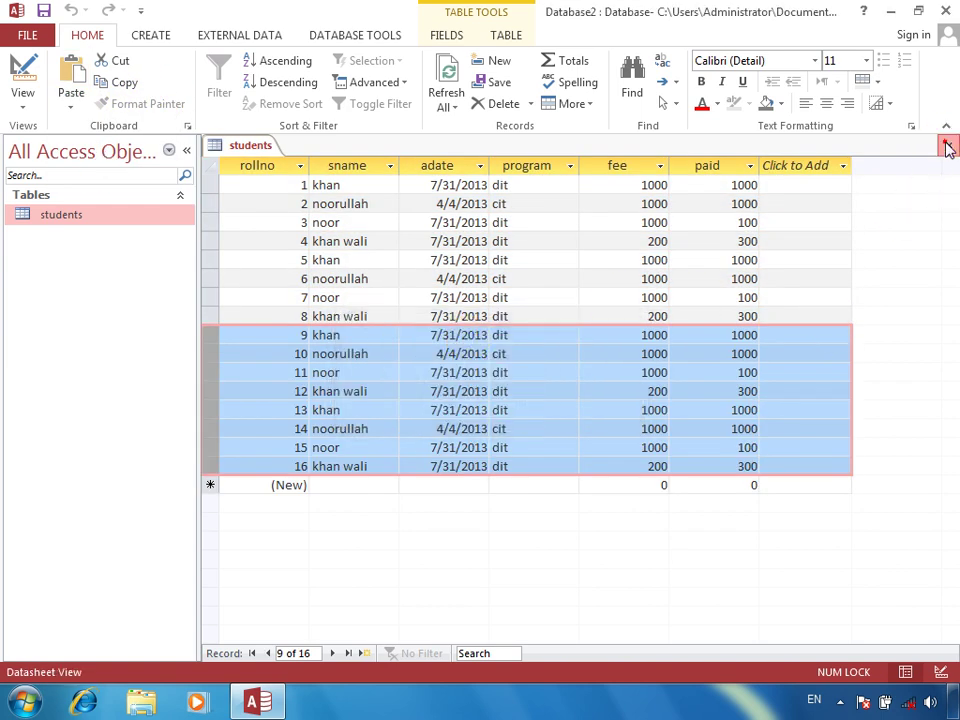
pyautogui.click(945, 142)
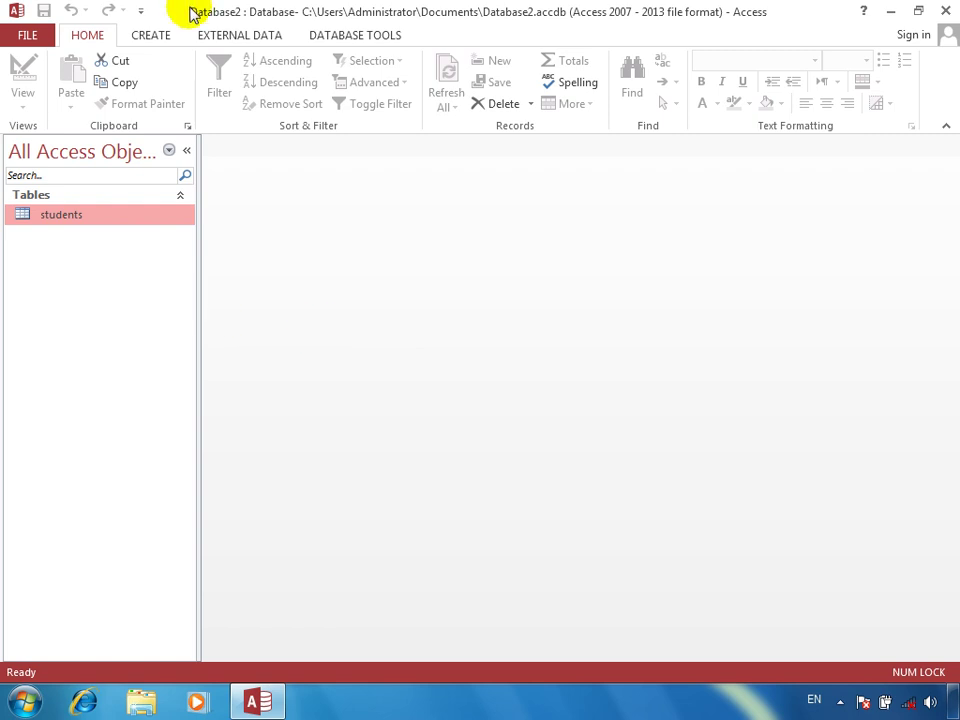
# Create a query design on students and drag all six fields, rollno to paid, into the grid
pyautogui.click(160, 36)
pyautogui.click(280, 100)
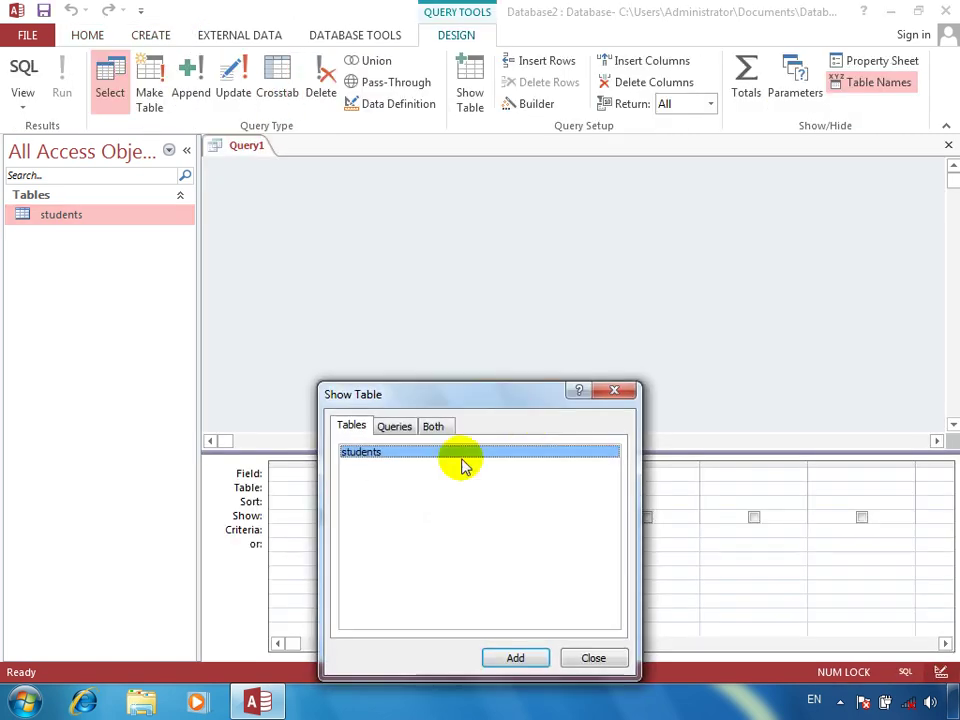
pyautogui.click(517, 658)
pyautogui.click(592, 658)
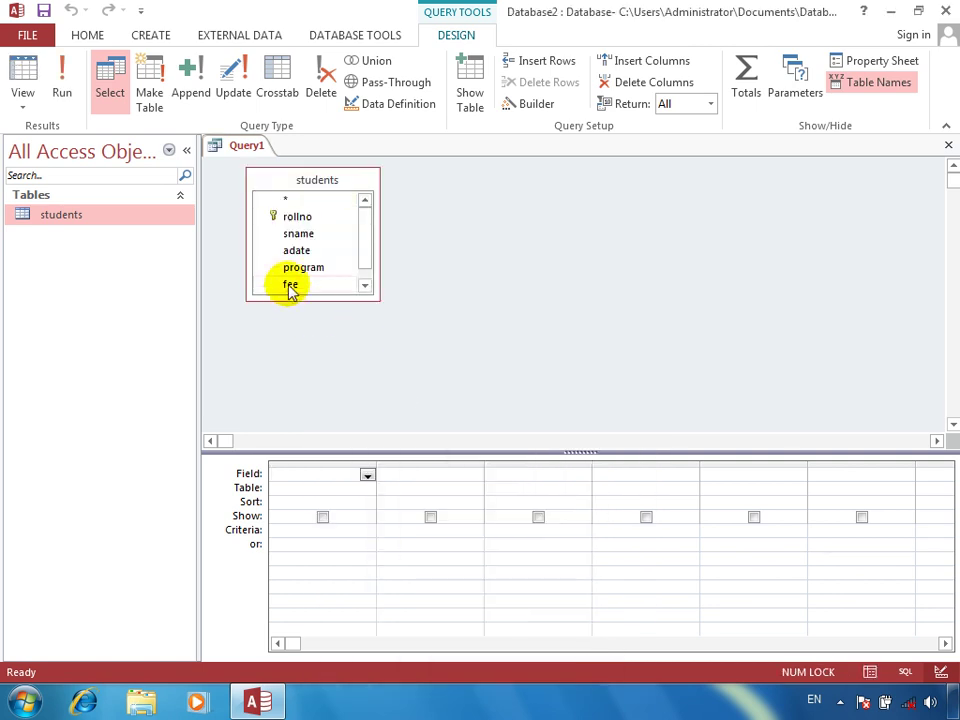
pyautogui.moveTo(289, 296); pyautogui.dragTo(291, 335)
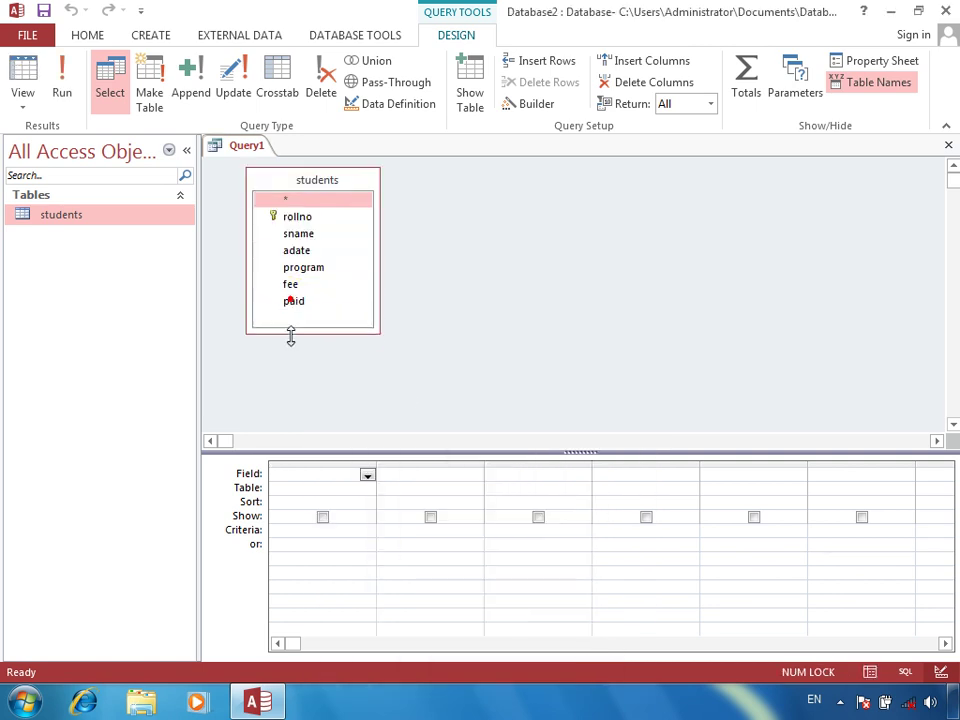
pyautogui.doubleClick(301, 179)
pyautogui.moveTo(305, 210); pyautogui.dragTo(320, 477)
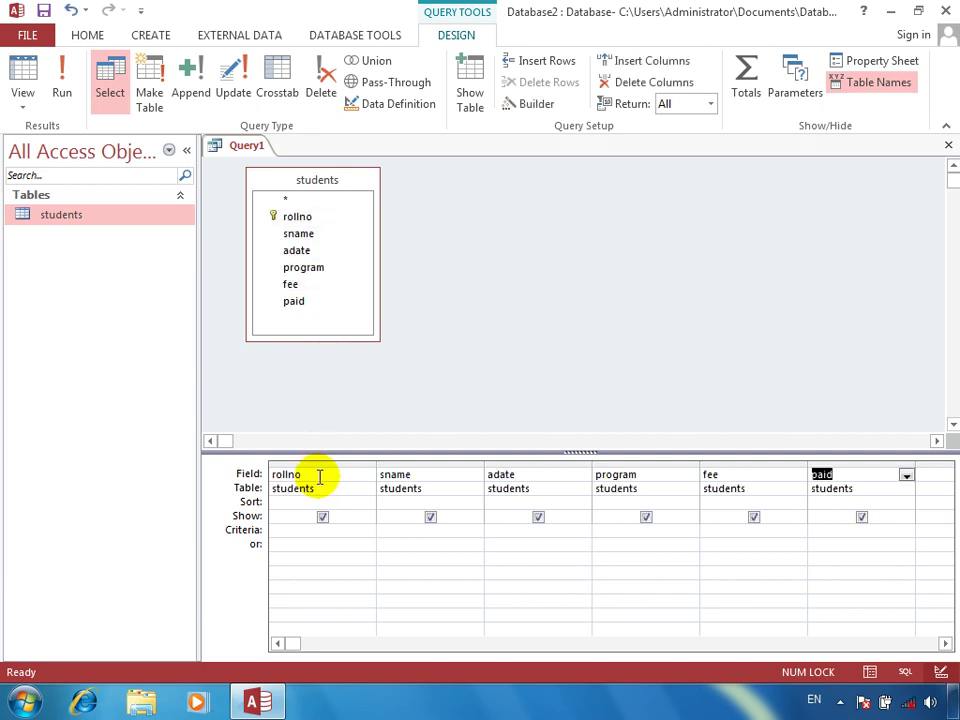
pyautogui.rightClick(411, 529)
# Open the Zoom box for the sname criteria and set its font to bold, size 16
pyautogui.click(458, 492)
pyautogui.click(666, 366)
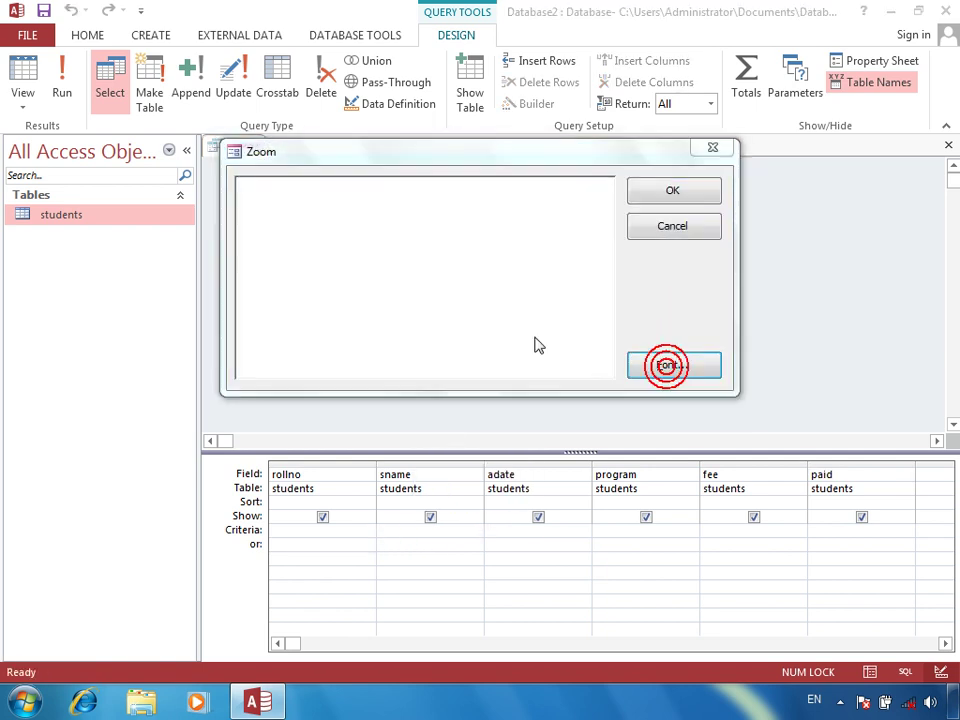
pyautogui.click(469, 337)
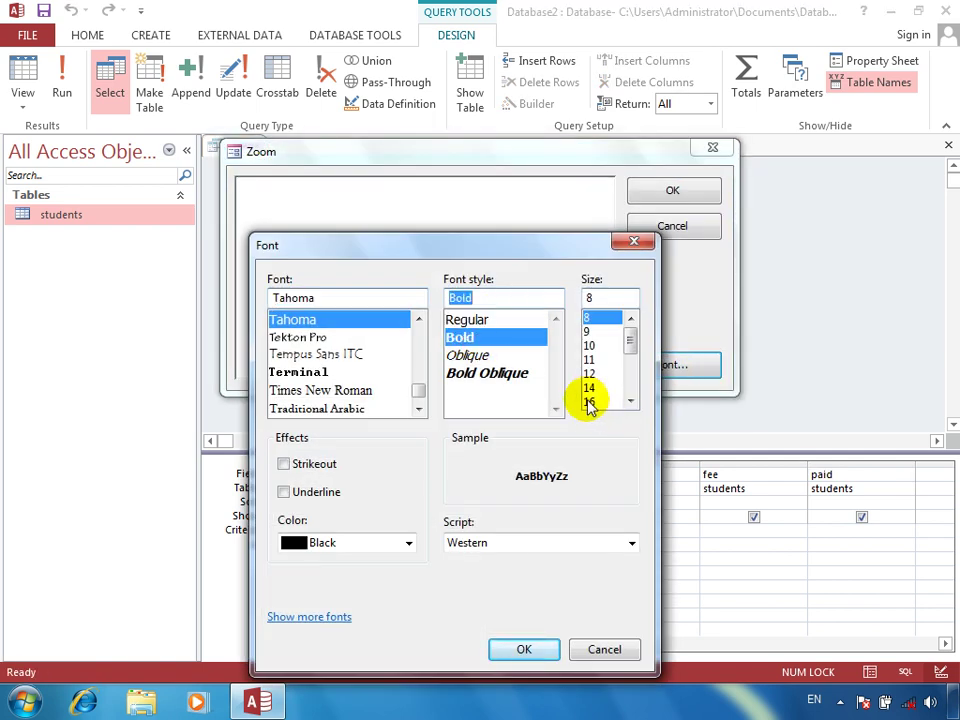
pyautogui.click(589, 402)
pyautogui.click(537, 654)
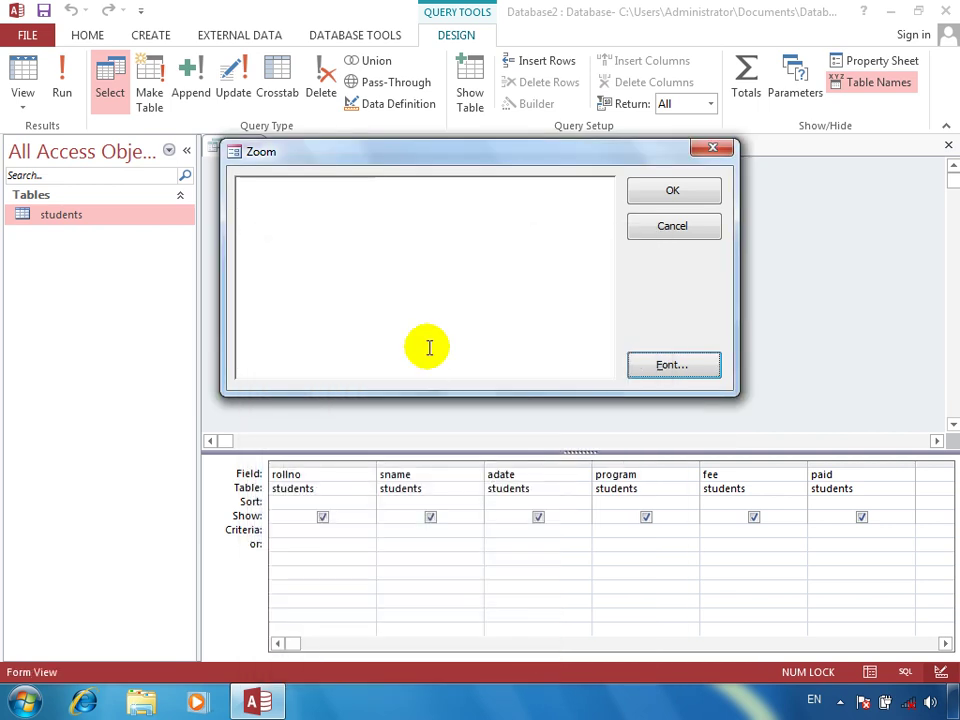
# Enter the criterion Like "k*" and run the query, showing eight matching records
pyautogui.click(424, 343)
pyautogui.write('like')
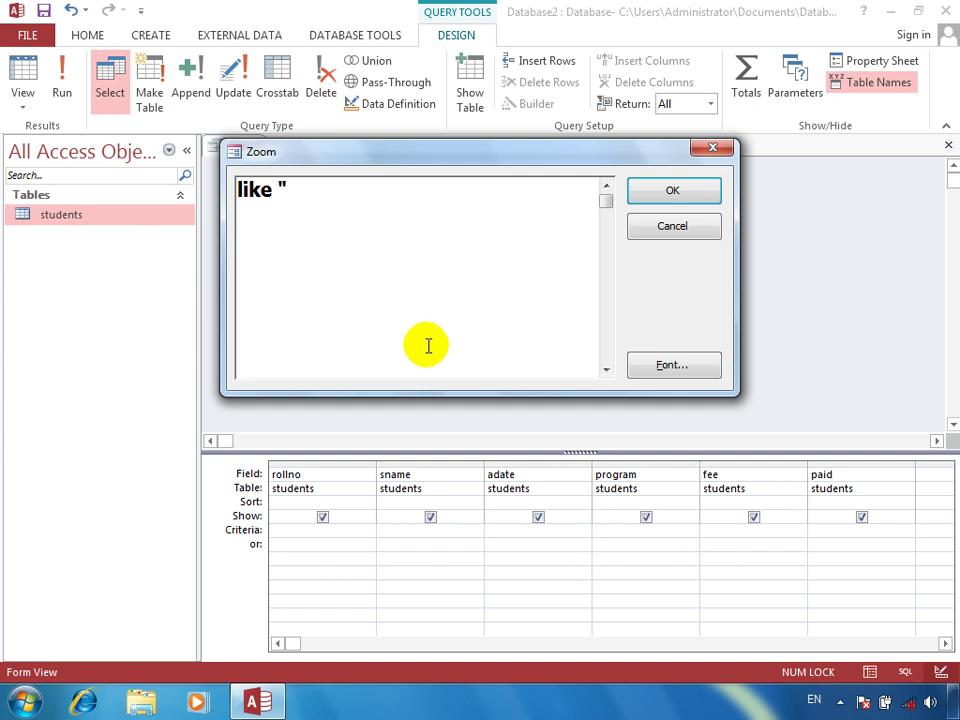
pyautogui.write('"k*"')
pyautogui.press('Return')
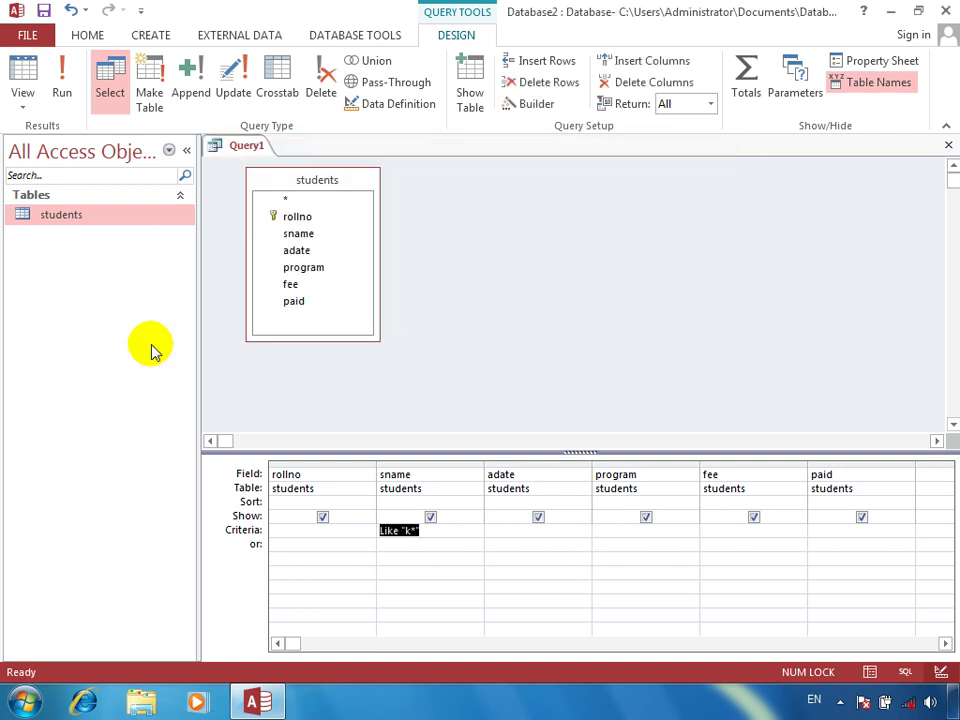
pyautogui.click(52, 86)
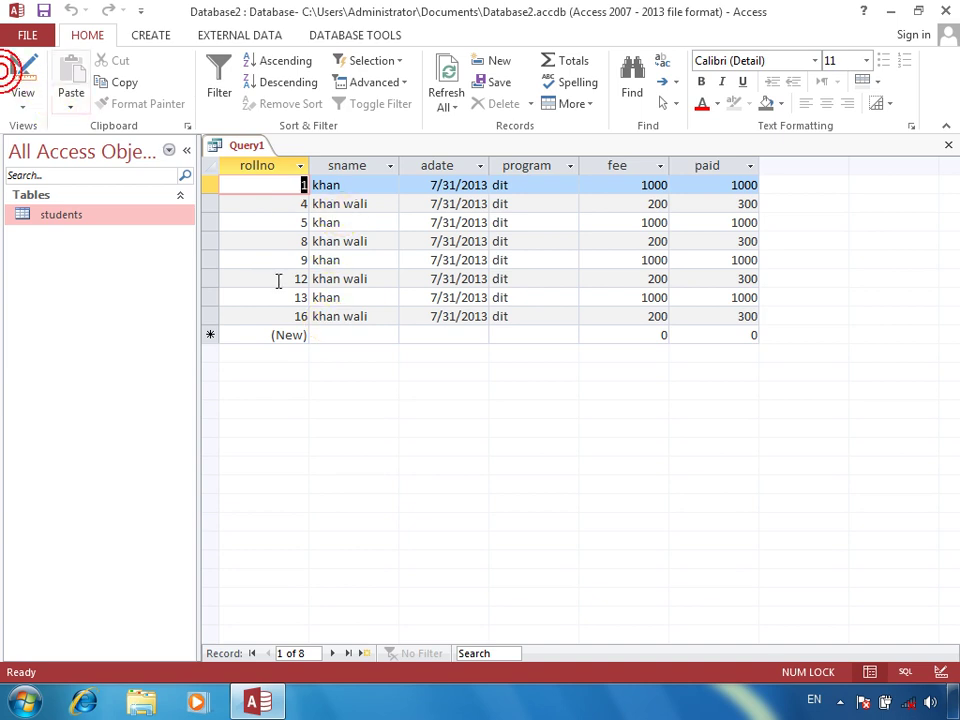
pyautogui.click(22, 72)
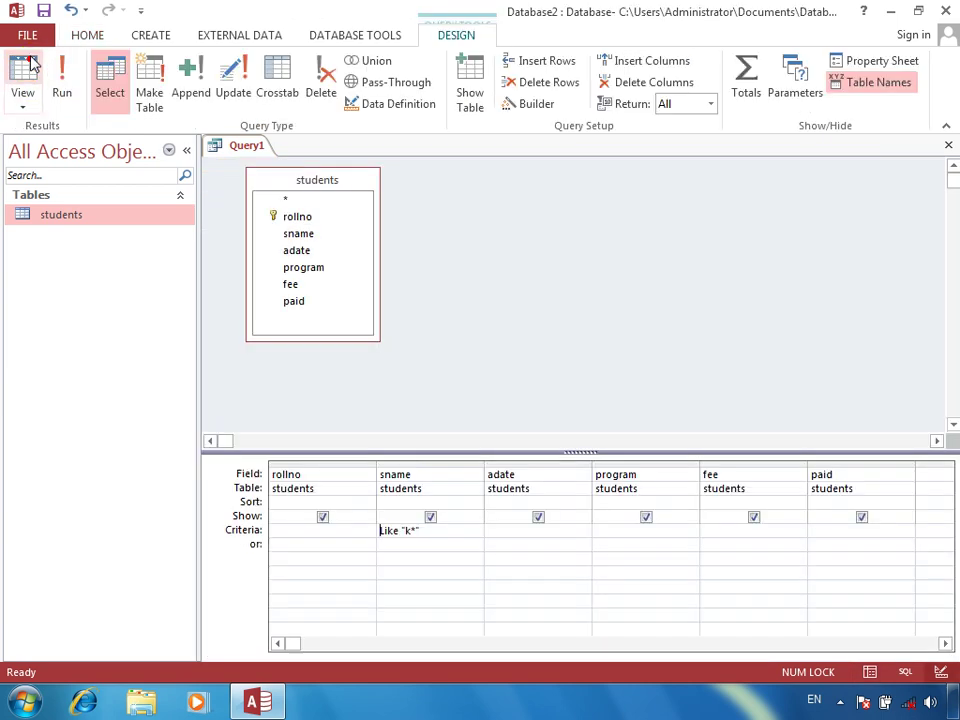
# Edit the sname criterion in the Zoom box to Like "*h" and view the four results
pyautogui.rightClick(431, 532)
pyautogui.click(476, 495)
pyautogui.click(373, 204)
pyautogui.press('BackSpace')
pyautogui.press('BackSpace')
pyautogui.press('BackSpace')
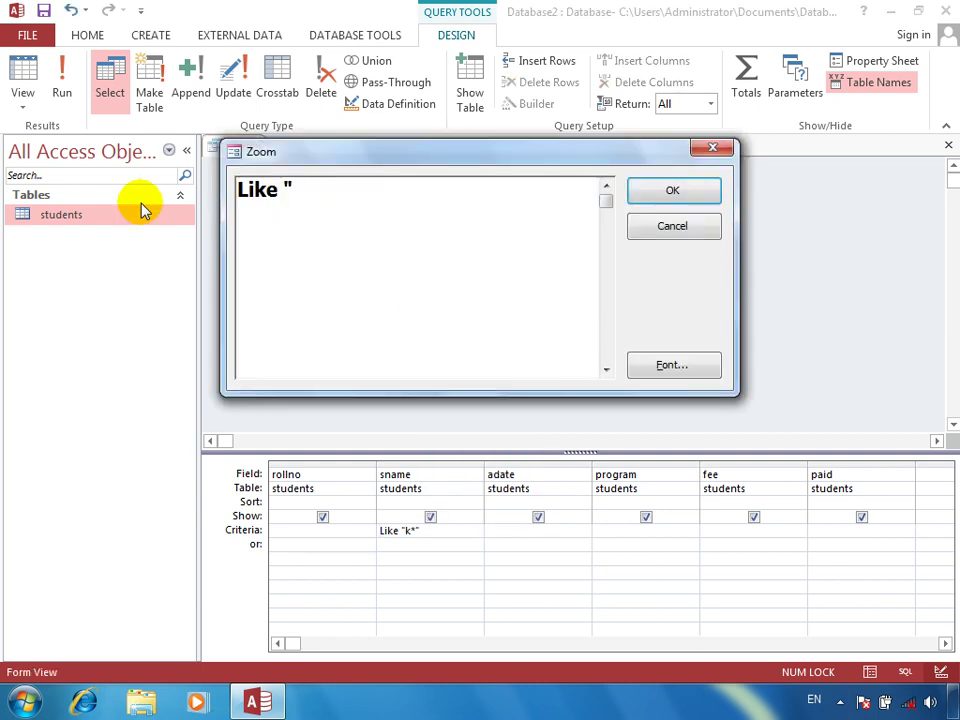
pyautogui.write('*n')
pyautogui.press('BackSpace')
pyautogui.write('h')
pyautogui.press('Return')
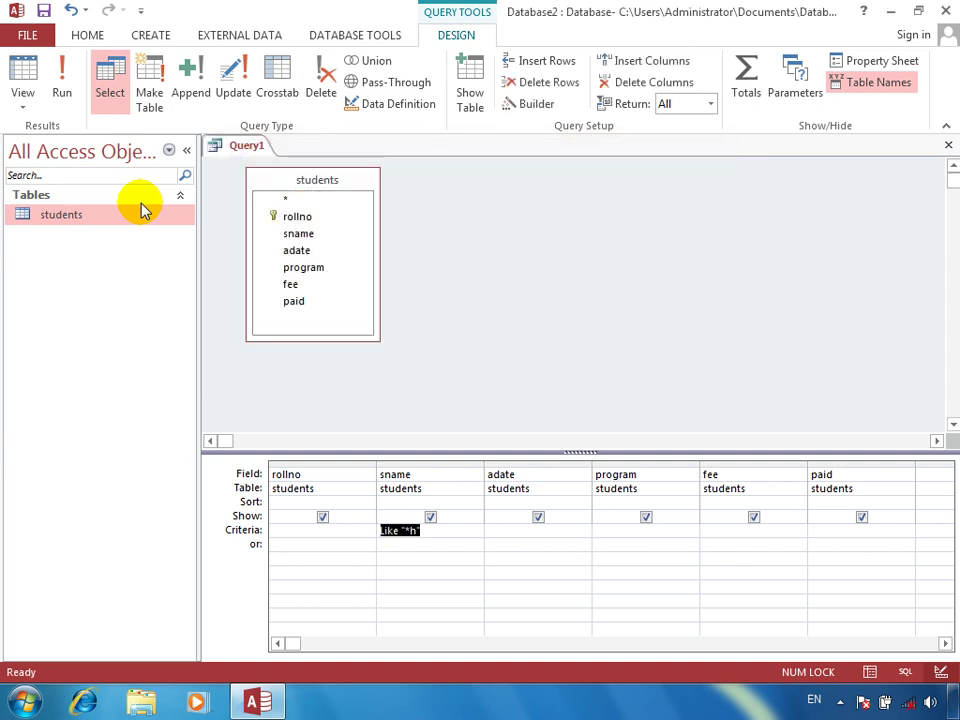
pyautogui.click(26, 68)
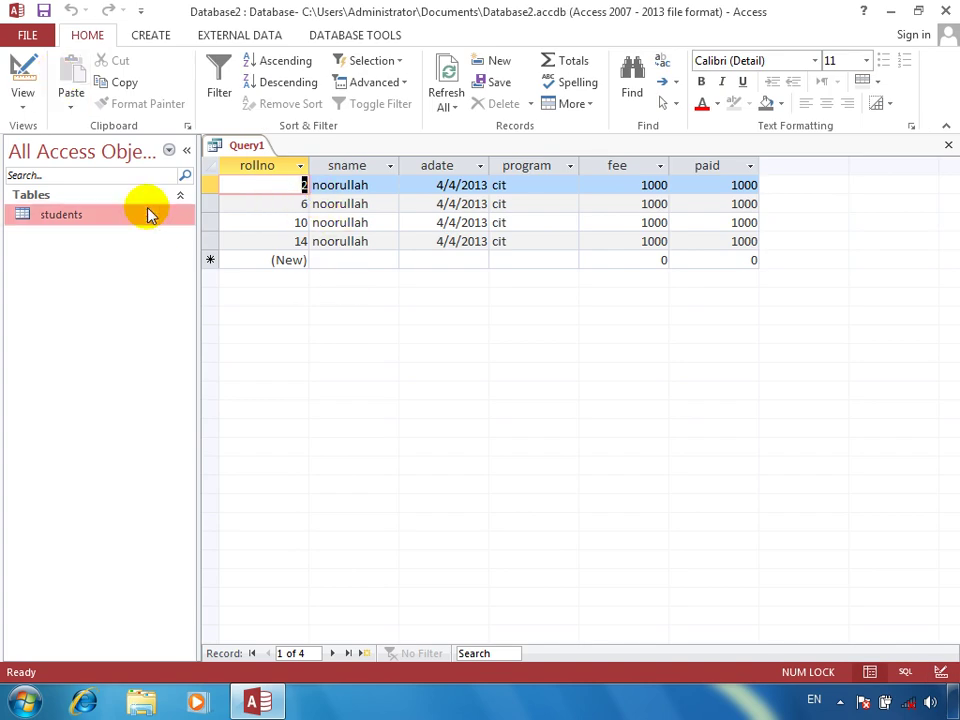
# Add a new student admitted 7/31/2013 to oracle, with fee 3000 and 1000 paid
pyautogui.click(321, 260)
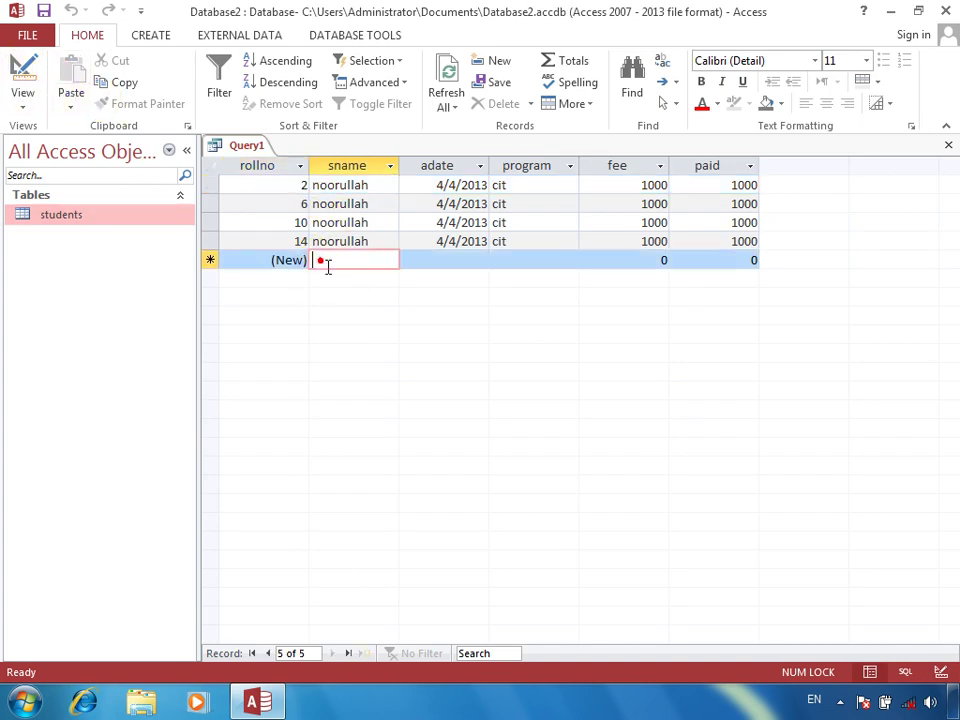
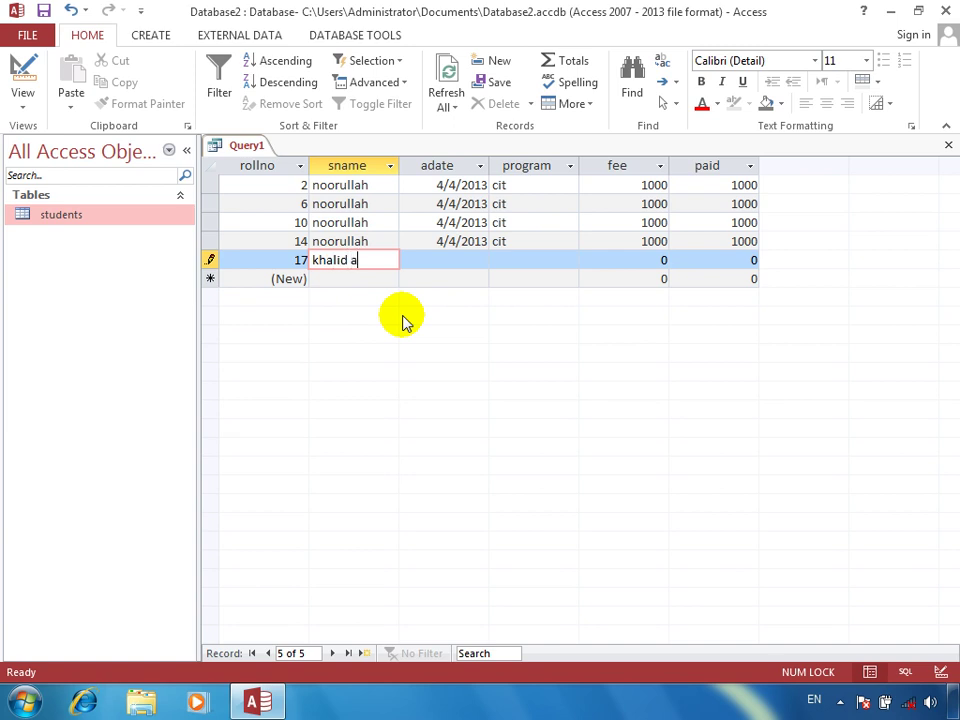
pyautogui.press('Tab')
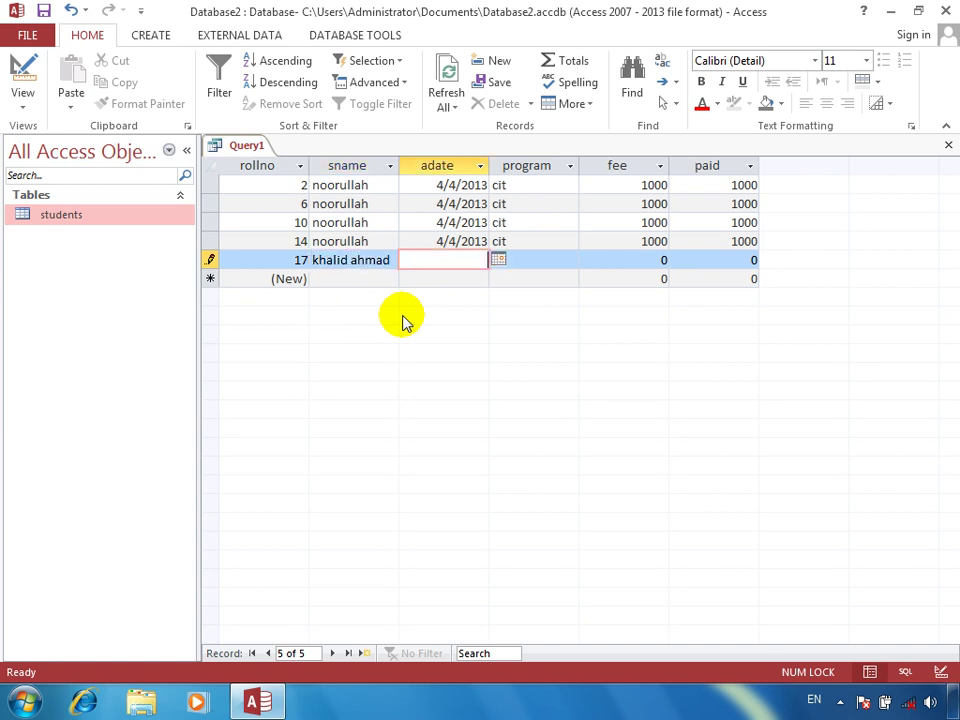
pyautogui.write('7/31/2013')
pyautogui.press('Tab')
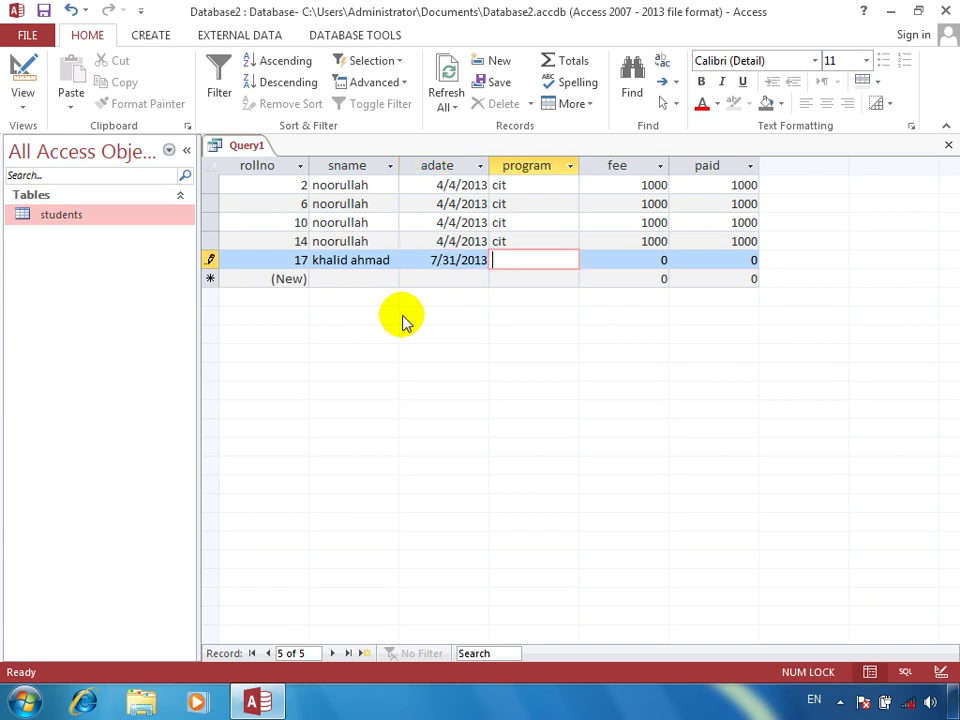
pyautogui.write('oracle')
pyautogui.press('Tab')
pyautogui.write('3000')
pyautogui.press('Tab')
pyautogui.write('400')
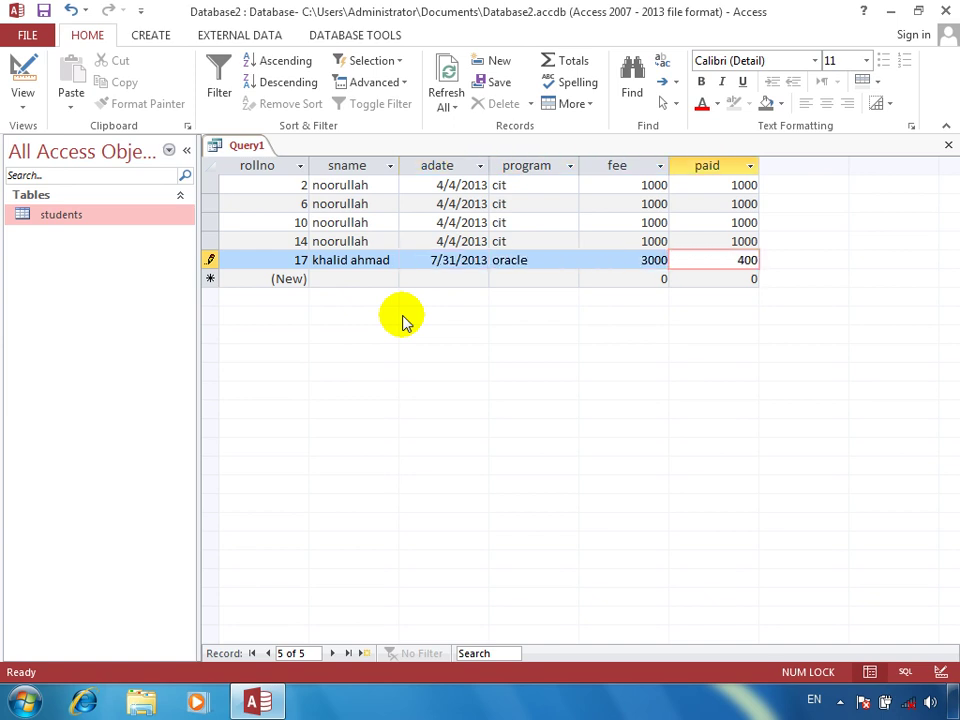
pyautogui.write('0')
pyautogui.press('BackSpace')
pyautogui.write('1020')
pyautogui.press('BackSpace')
pyautogui.press('BackSpace')
pyautogui.write('00')
pyautogui.press('Tab')
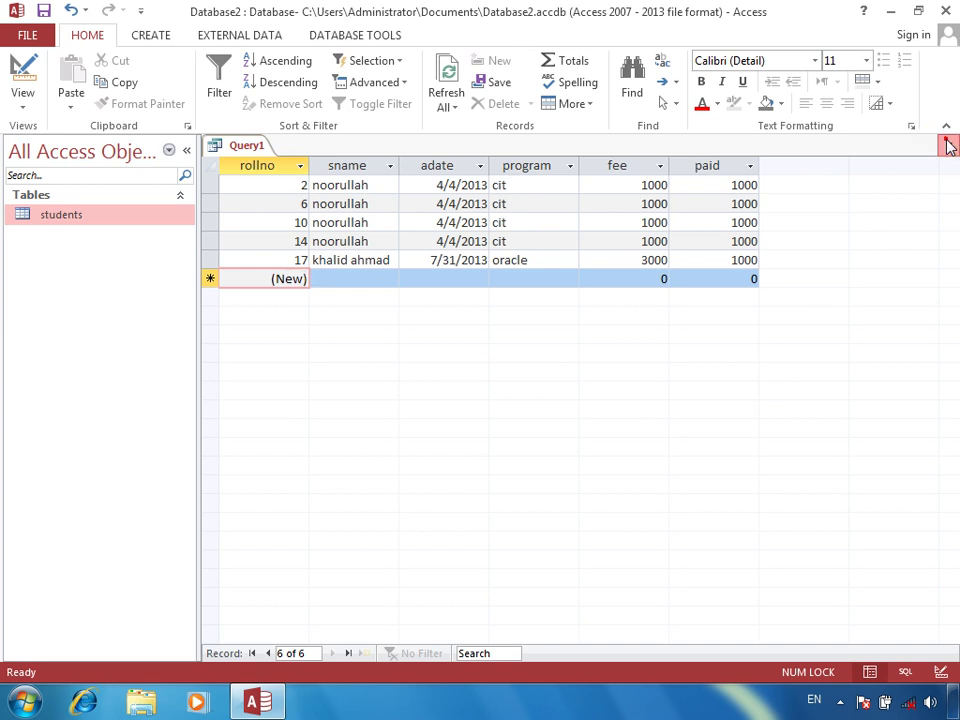
# Close the query and cancel the Save As dialog without saving it
pyautogui.click(949, 145)
pyautogui.press('Return')
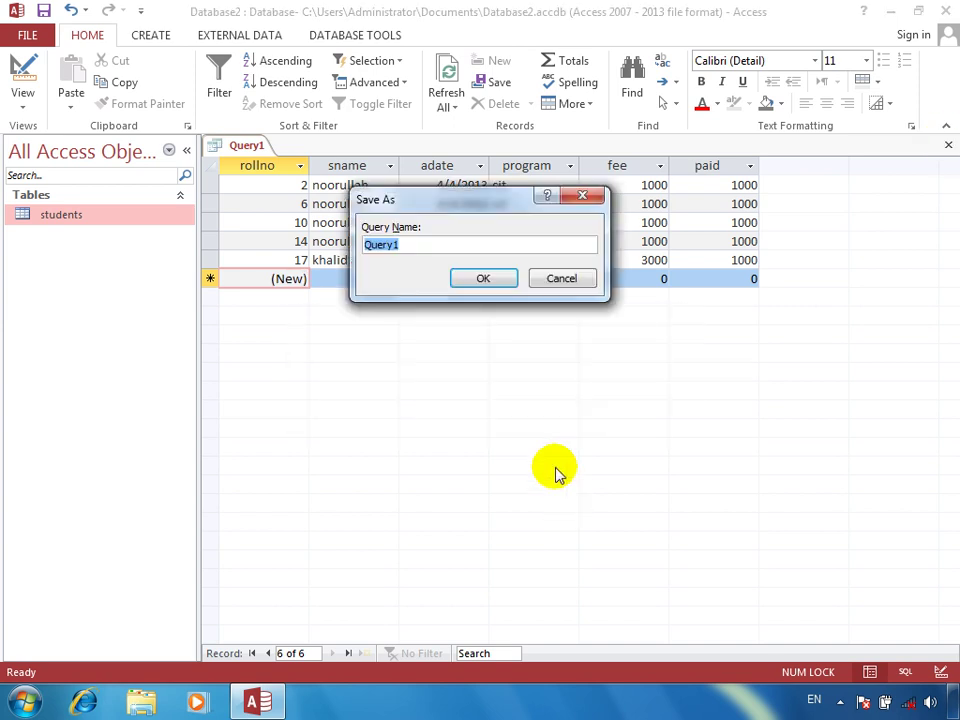
pyautogui.click(561, 280)
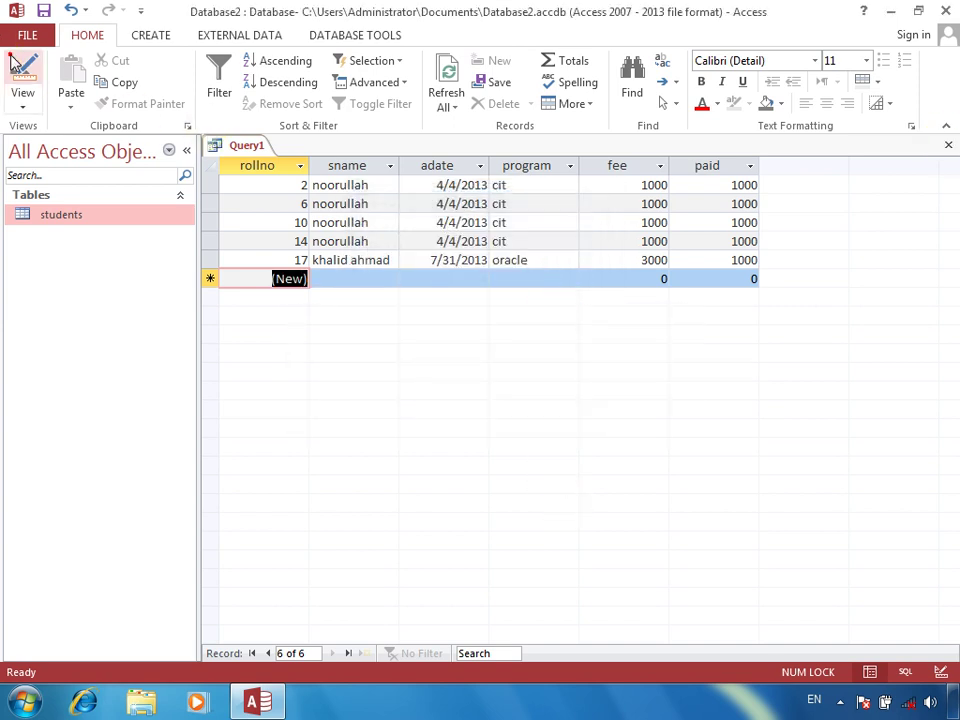
# Change the sname criterion to Like "k*d" for names starting with k and ending in d
pyautogui.click(14, 62)
pyautogui.click(432, 527)
pyautogui.rightClick(449, 539)
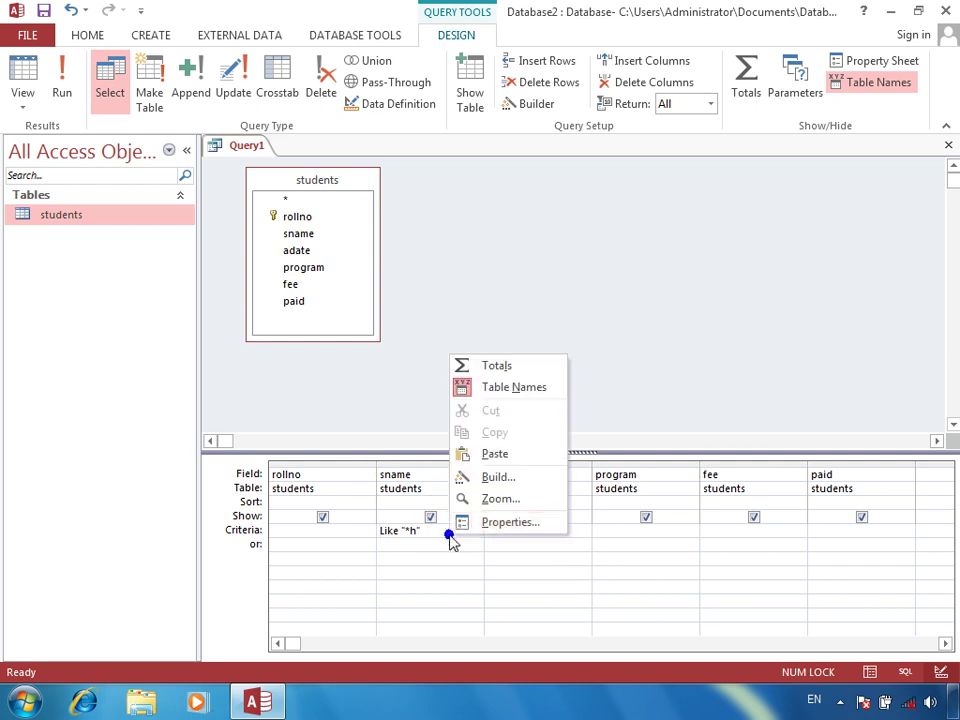
pyautogui.click(478, 498)
pyautogui.press('BackSpace')
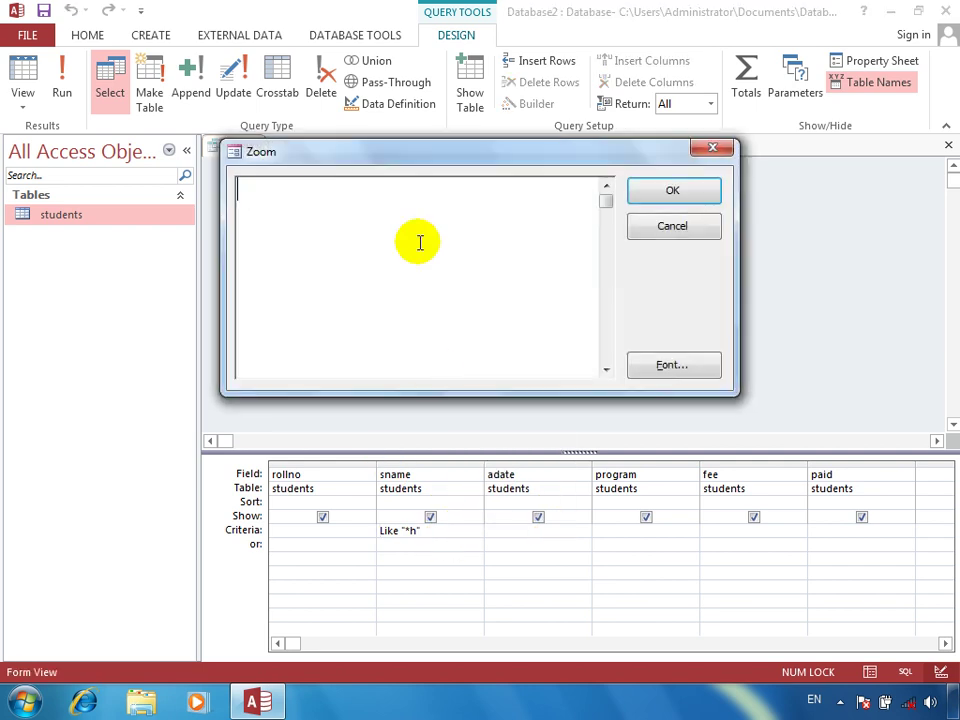
pyautogui.write('like "k(')
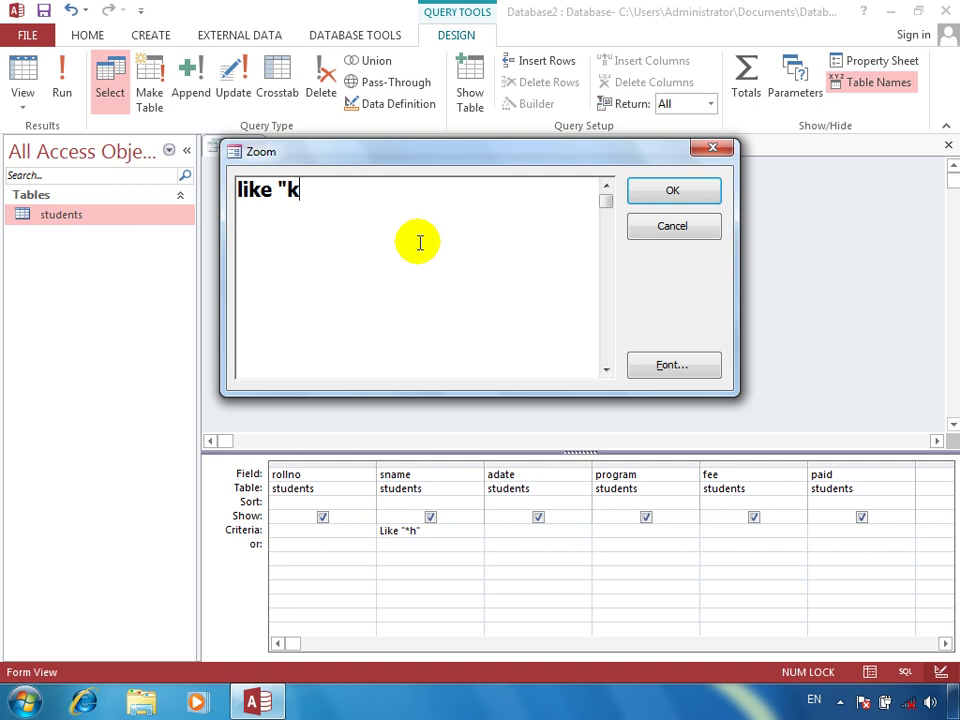
pyautogui.write('*d')
pyautogui.press('Return')
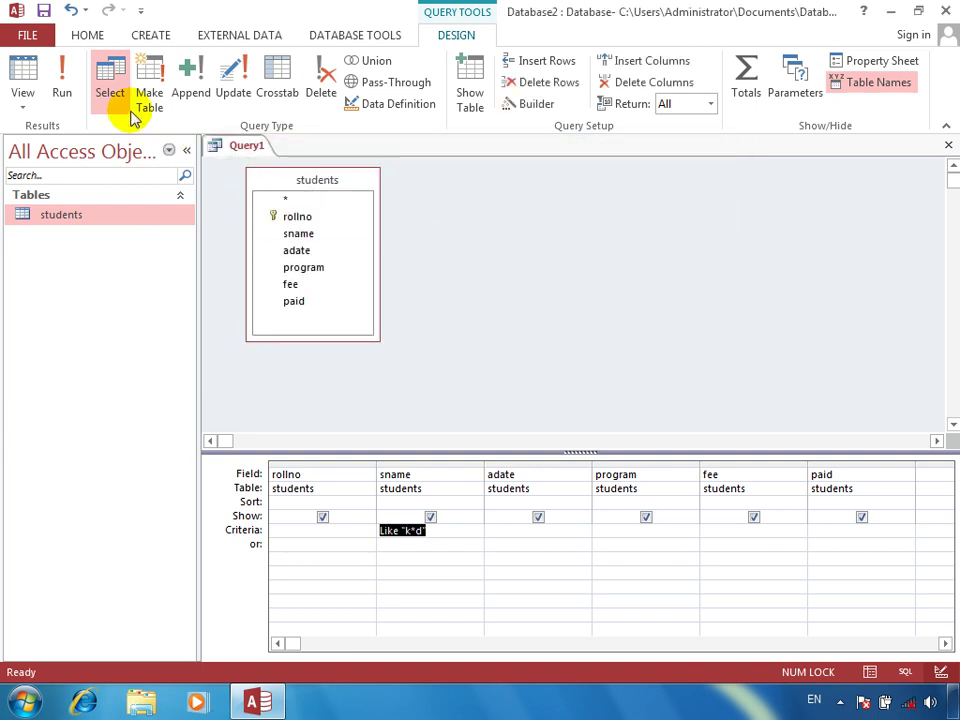
# Run the query to confirm only student 17 matches, then return to Design view
pyautogui.click(66, 80)
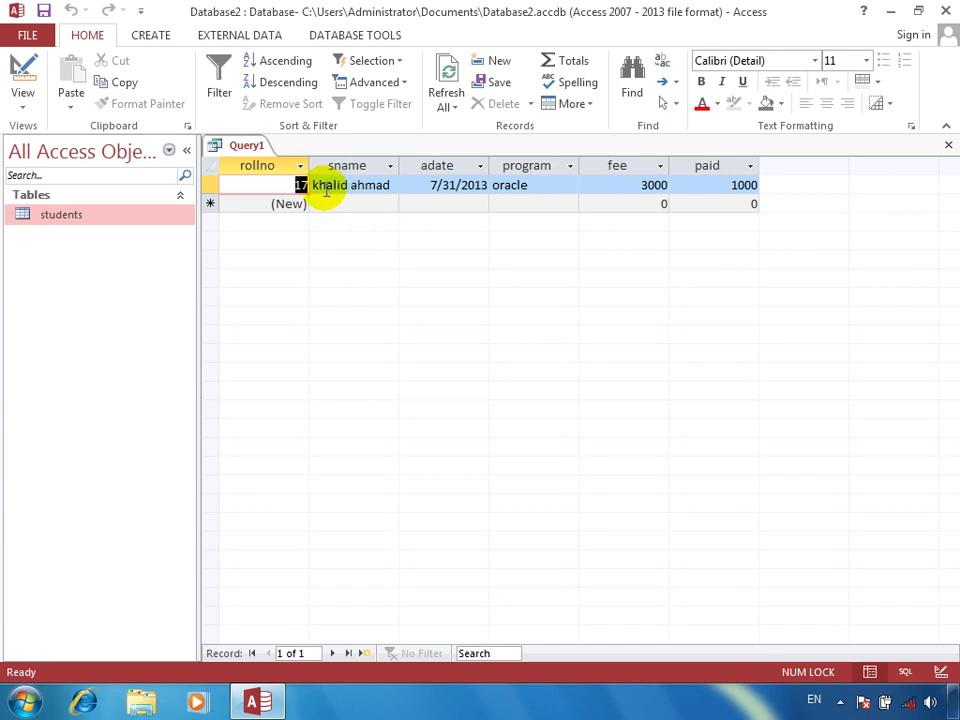
pyautogui.click(389, 185)
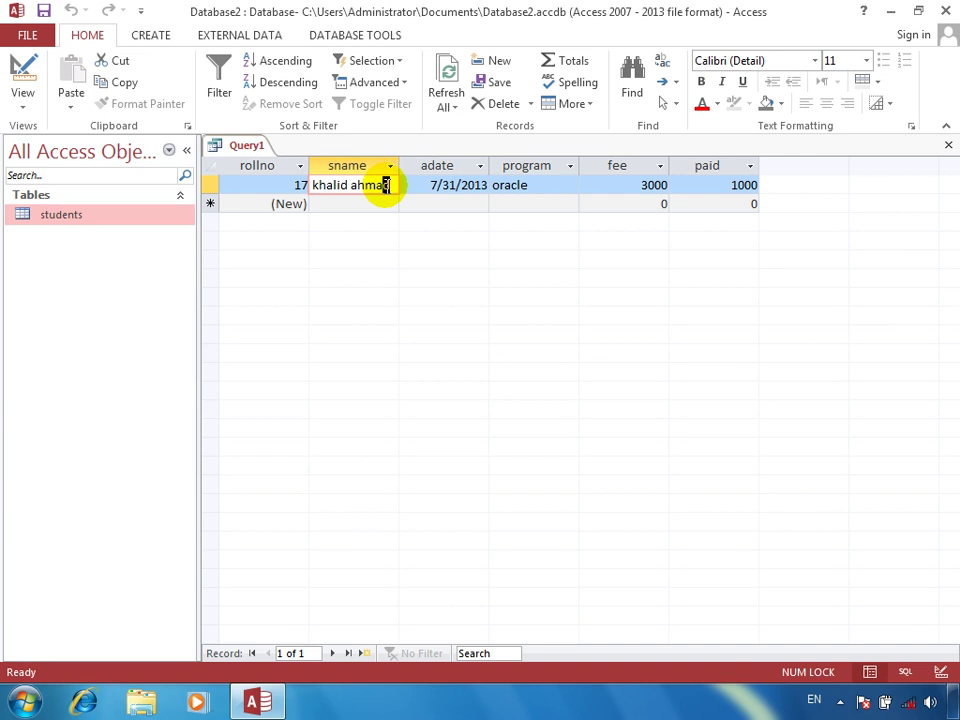
pyautogui.click(22, 75)
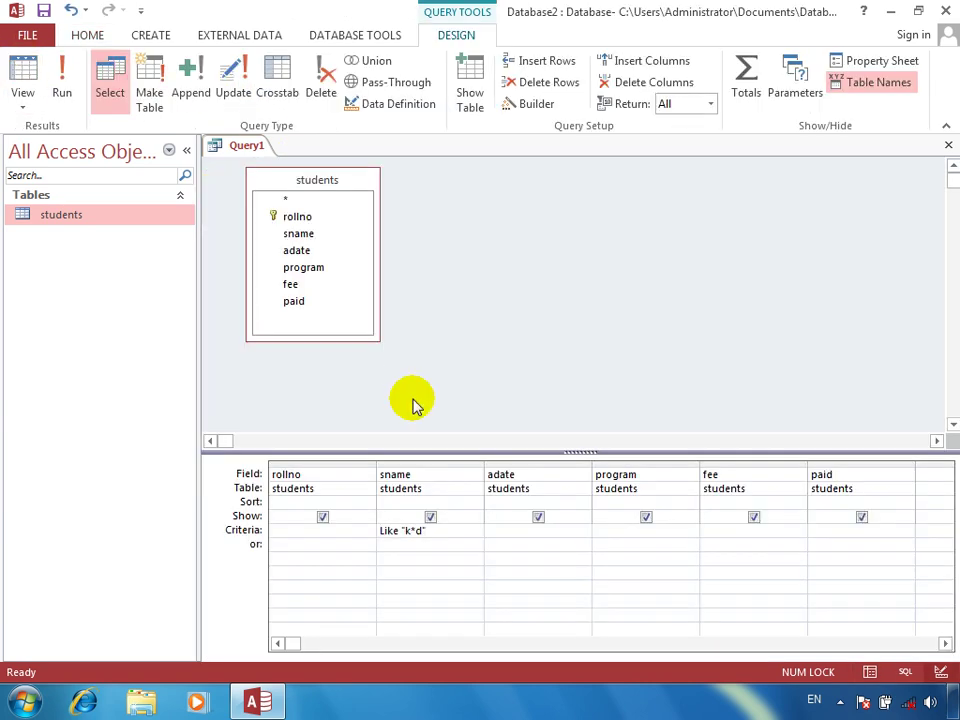
# Replace the sname criterion with Like "[enter ur first name]*[enter ur lastname]"
pyautogui.moveTo(447, 531); pyautogui.dragTo(326, 529)
pyautogui.press('Delete')
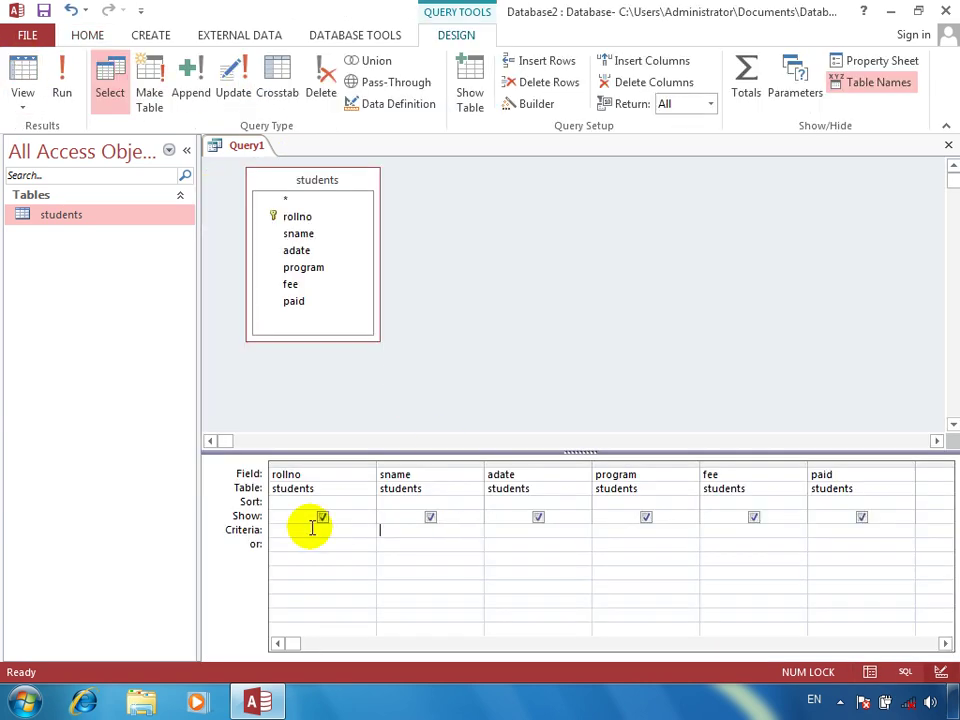
pyautogui.rightClick(425, 533)
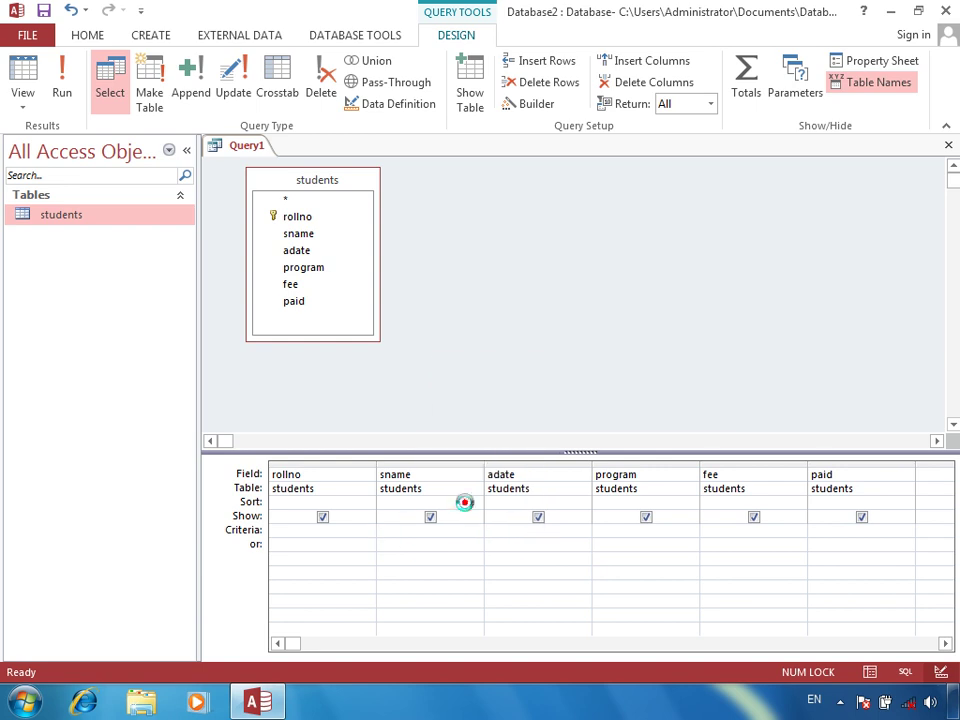
pyautogui.click(465, 500)
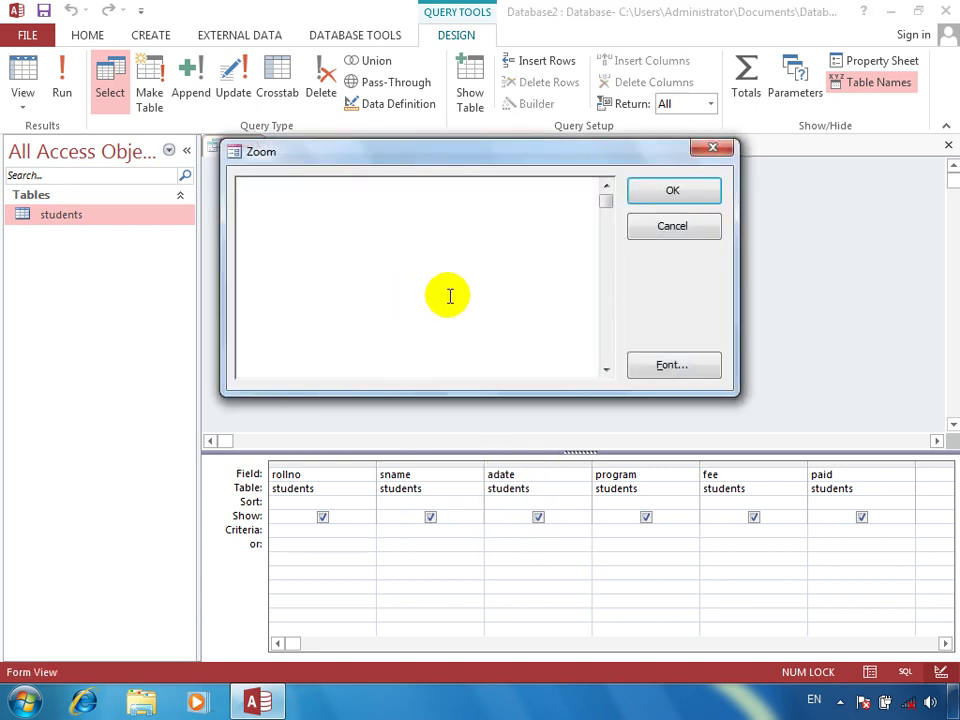
pyautogui.write('liek')
pyautogui.press('BackSpace')
pyautogui.press('BackSpace')
pyautogui.write('ke')
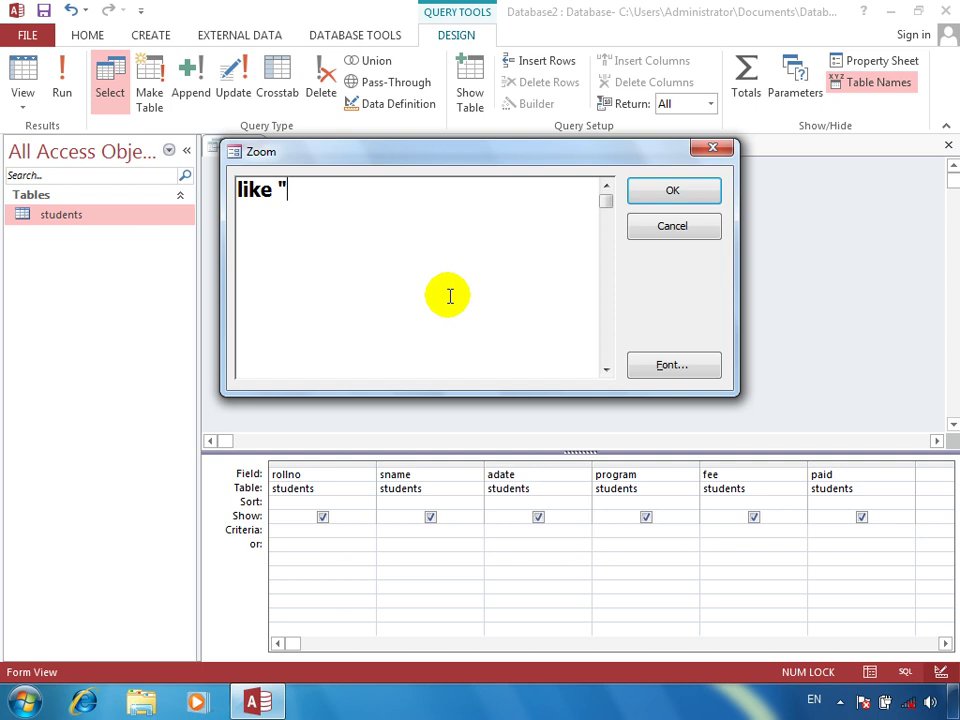
pyautogui.write(' "p')
pyautogui.press('BackSpace')
pyautogui.write('[enter ur first nam,e')
pyautogui.press('BackSpace')
pyautogui.press('BackSpace')
pyautogui.write('e')
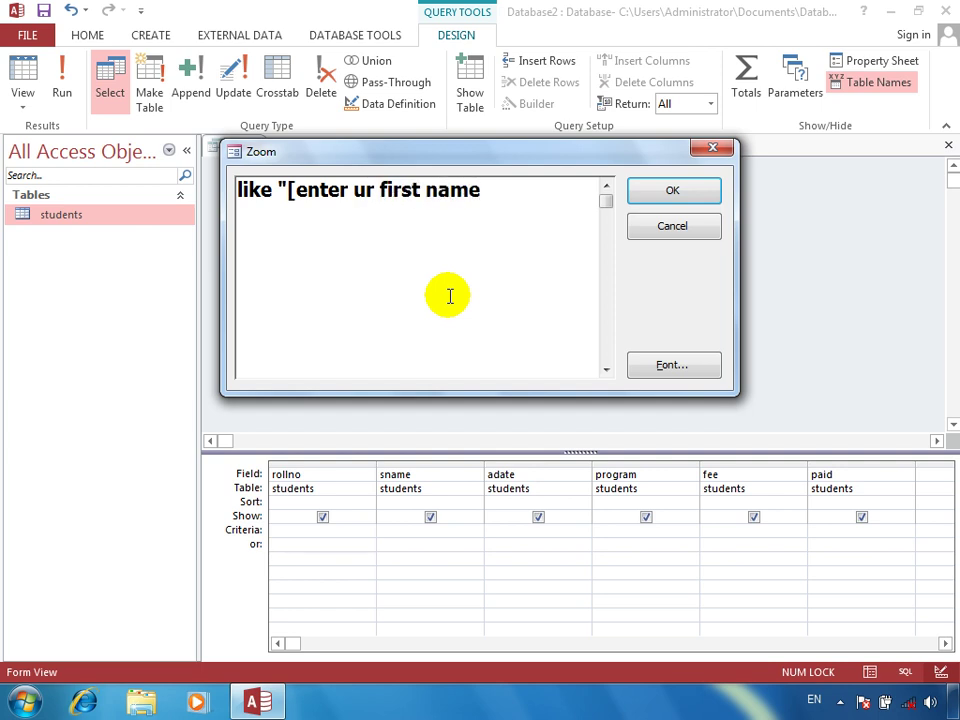
pyautogui.write(']')
pyautogui.write('*')
pyautogui.write('[')
pyautogui.write('enter ur ')
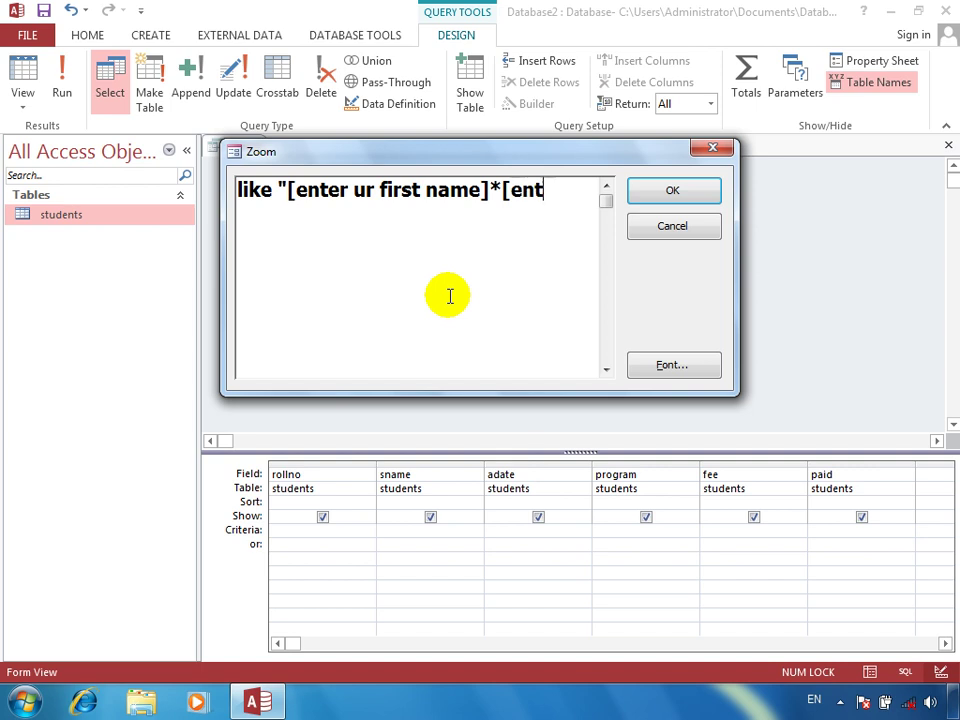
pyautogui.write('lastname')
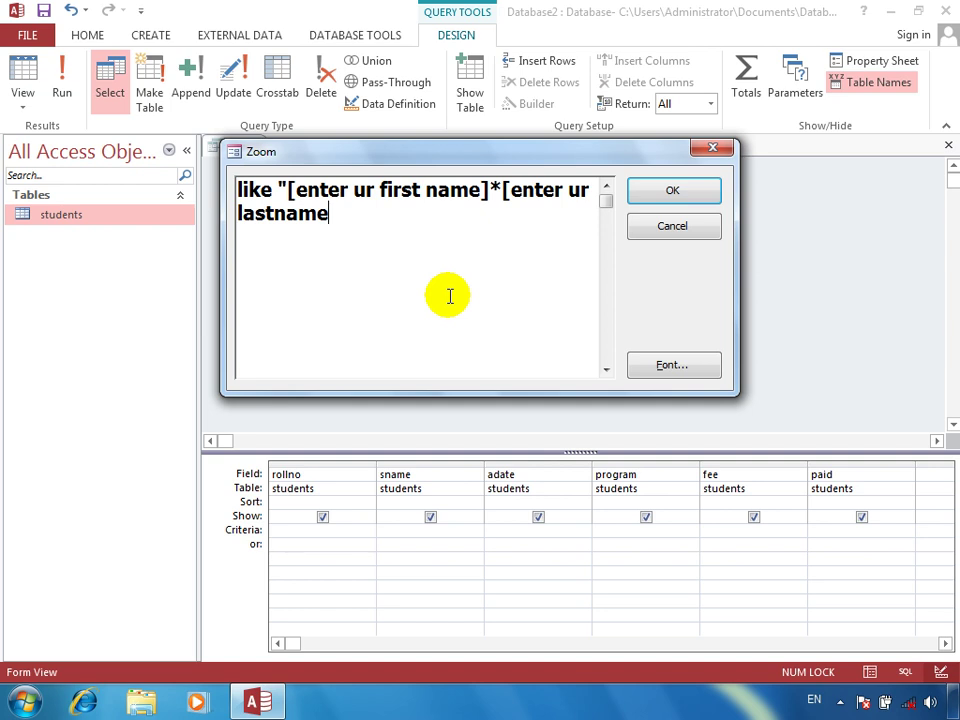
pyautogui.write(']')
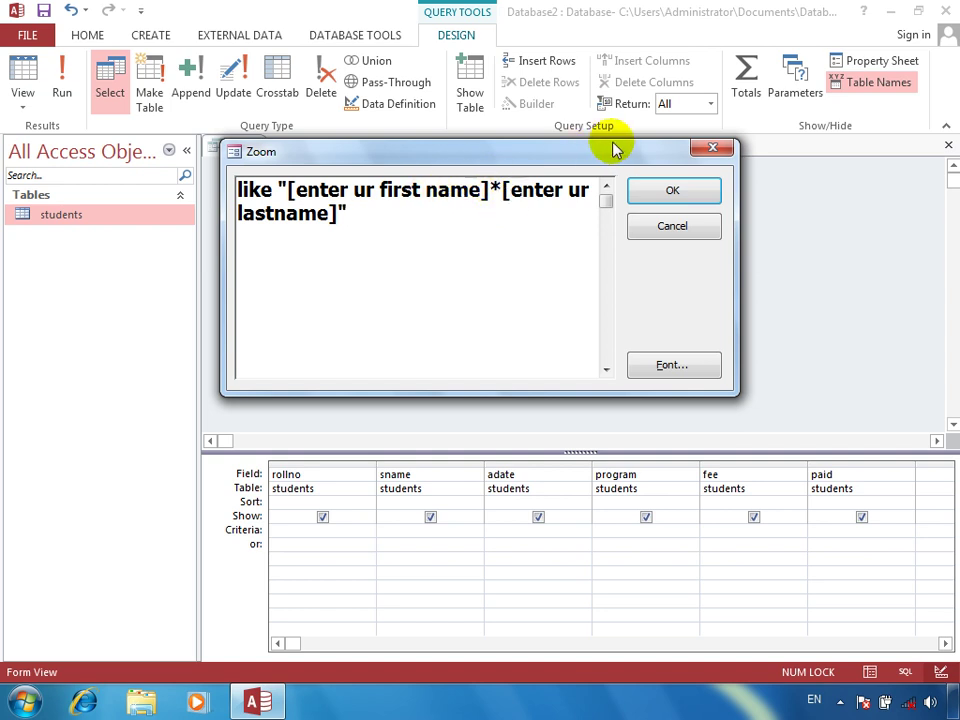
pyautogui.click(645, 195)
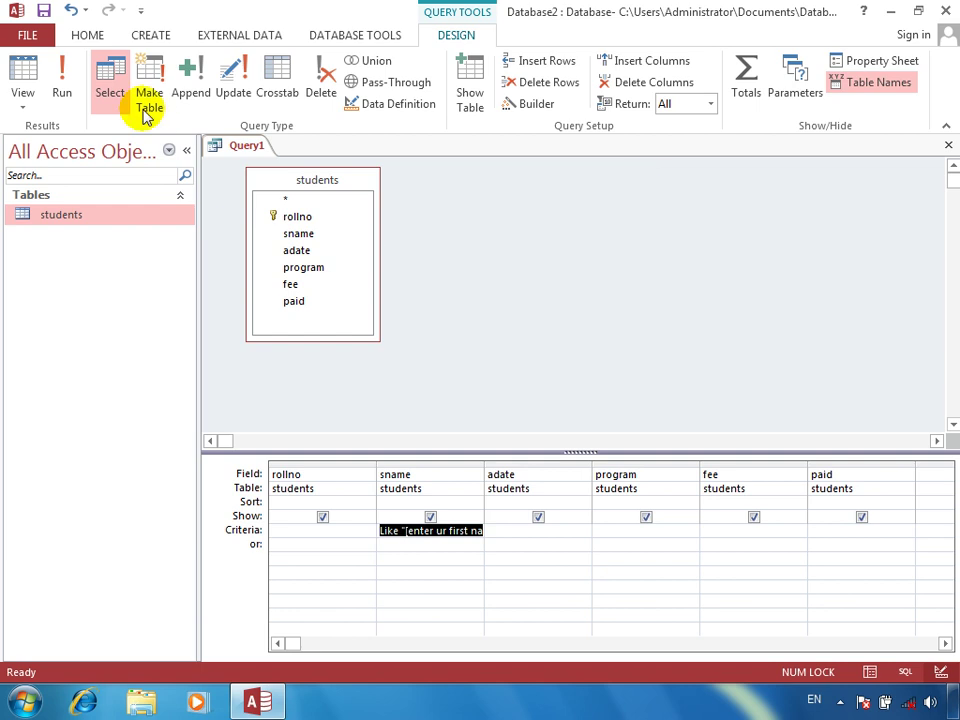
pyautogui.click(68, 92)
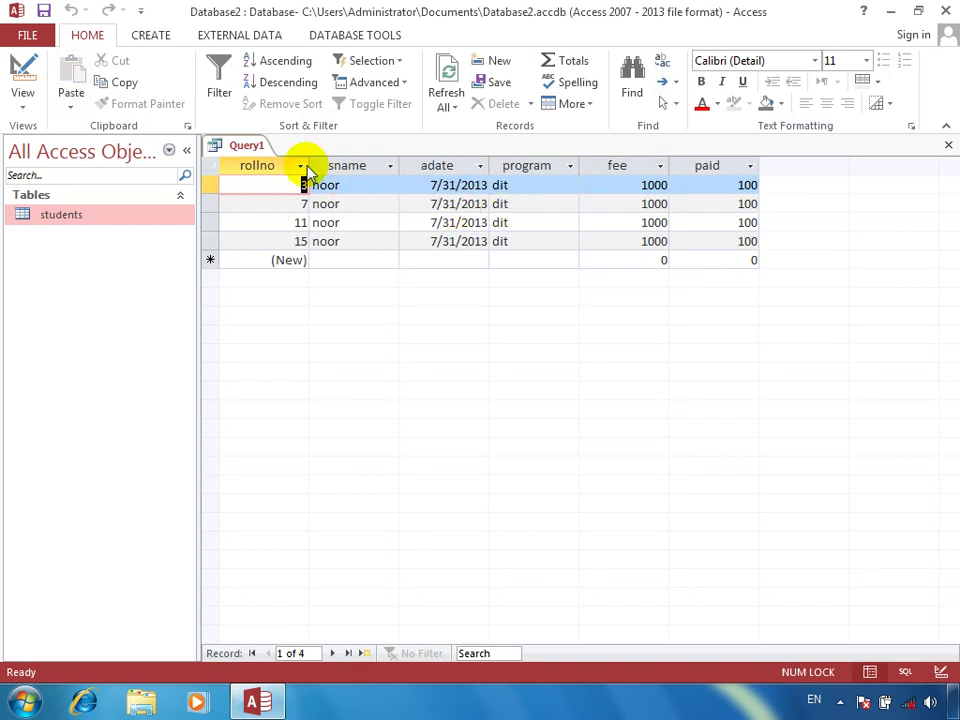
pyautogui.click(17, 69)
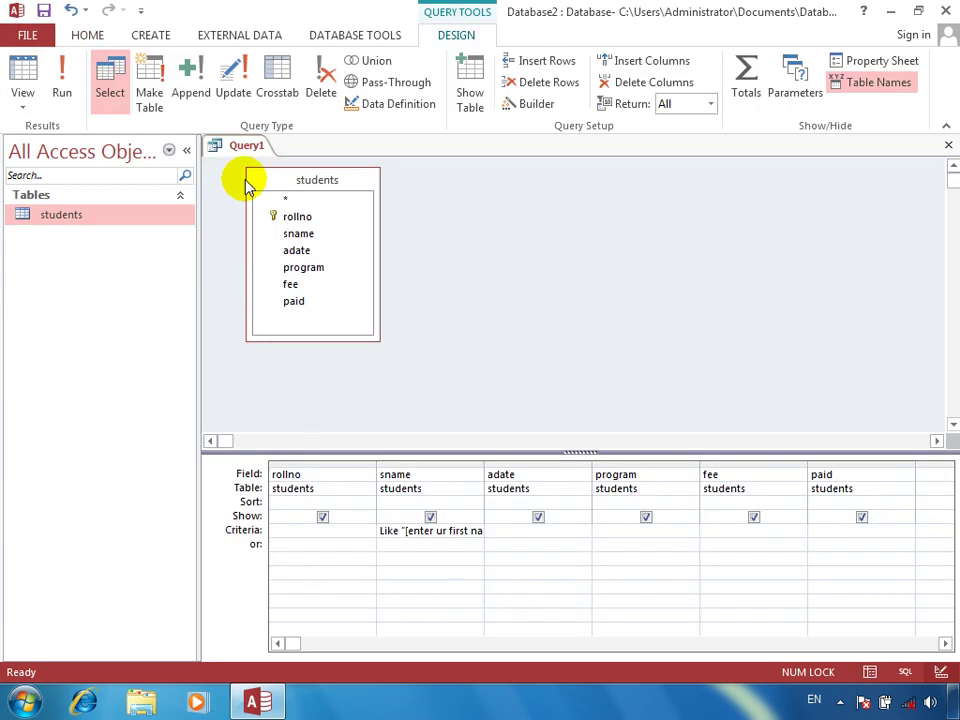
pyautogui.rightClick(440, 531)
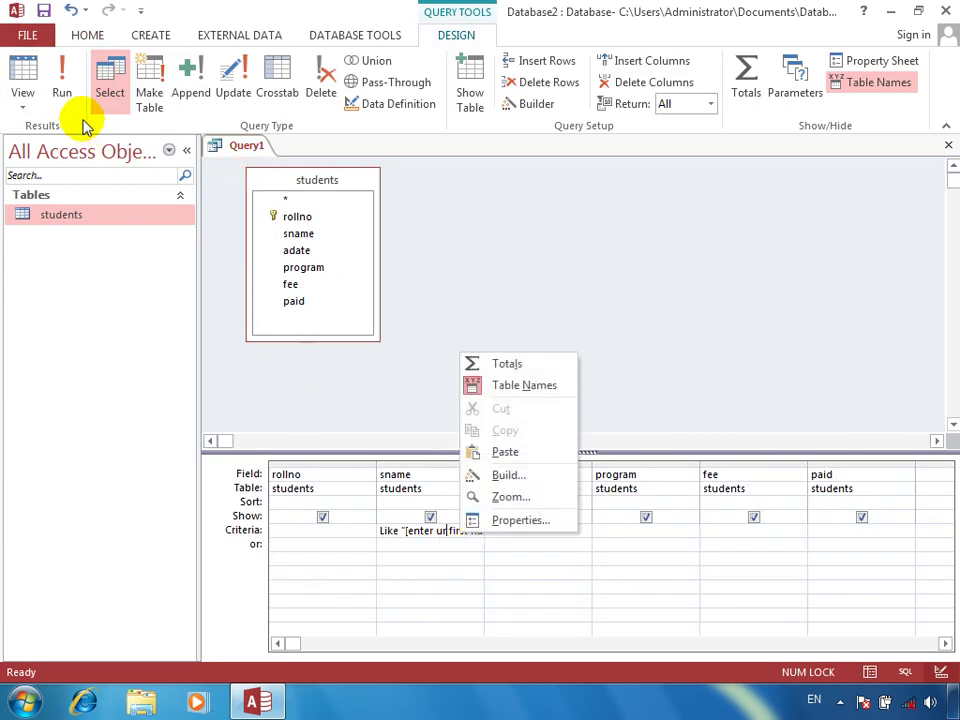
pyautogui.click(63, 88)
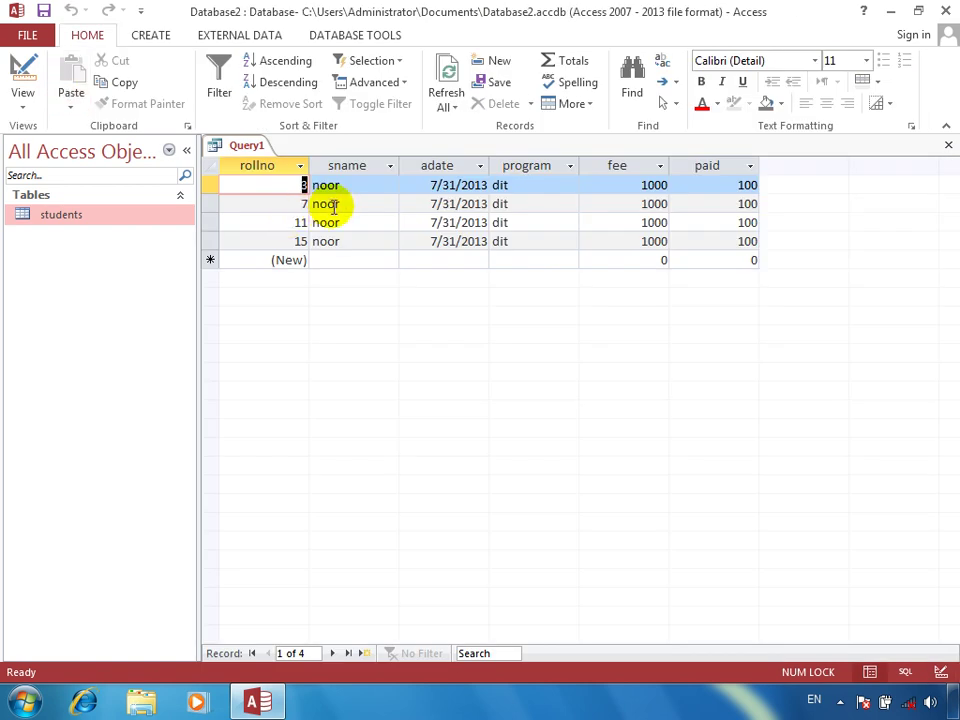
pyautogui.click(343, 186)
pyautogui.doubleClick(338, 187)
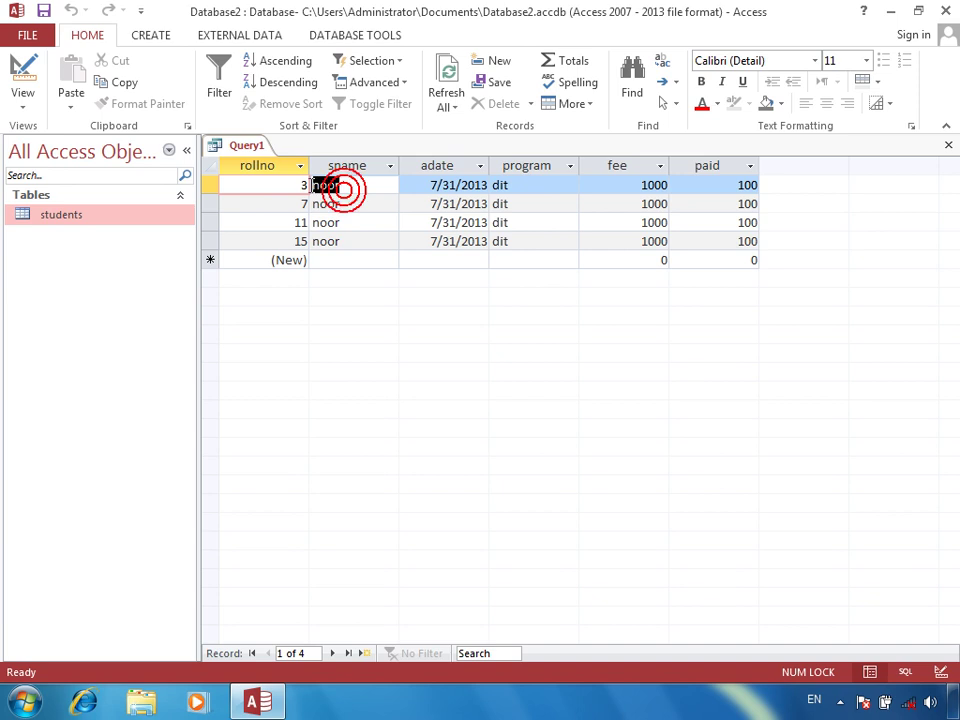
pyautogui.moveTo(350, 222); pyautogui.dragTo(318, 222)
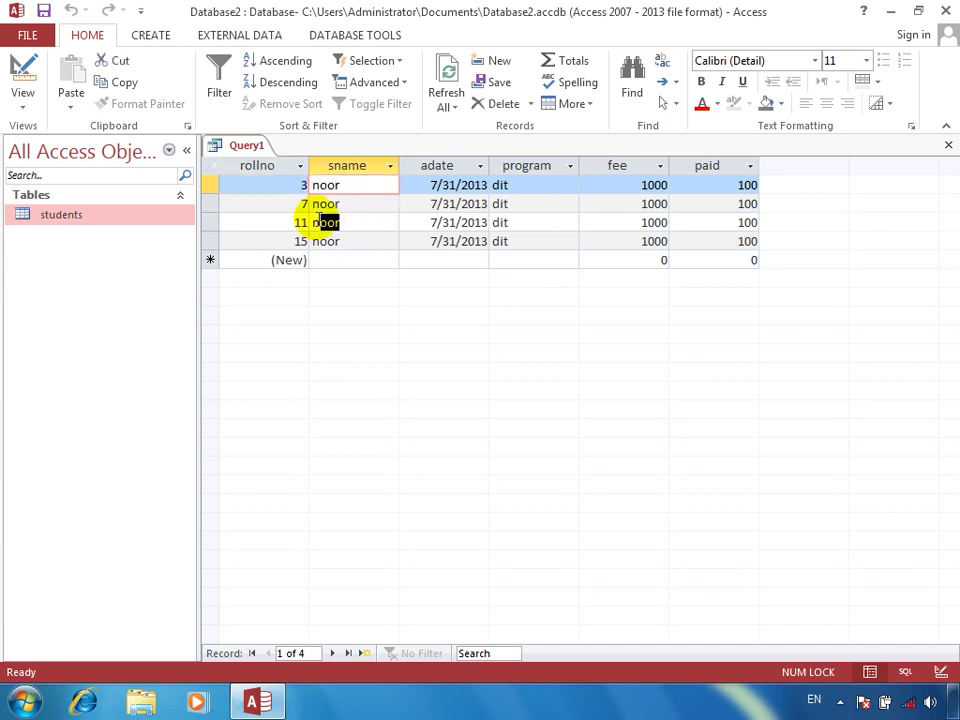
pyautogui.click(22, 82)
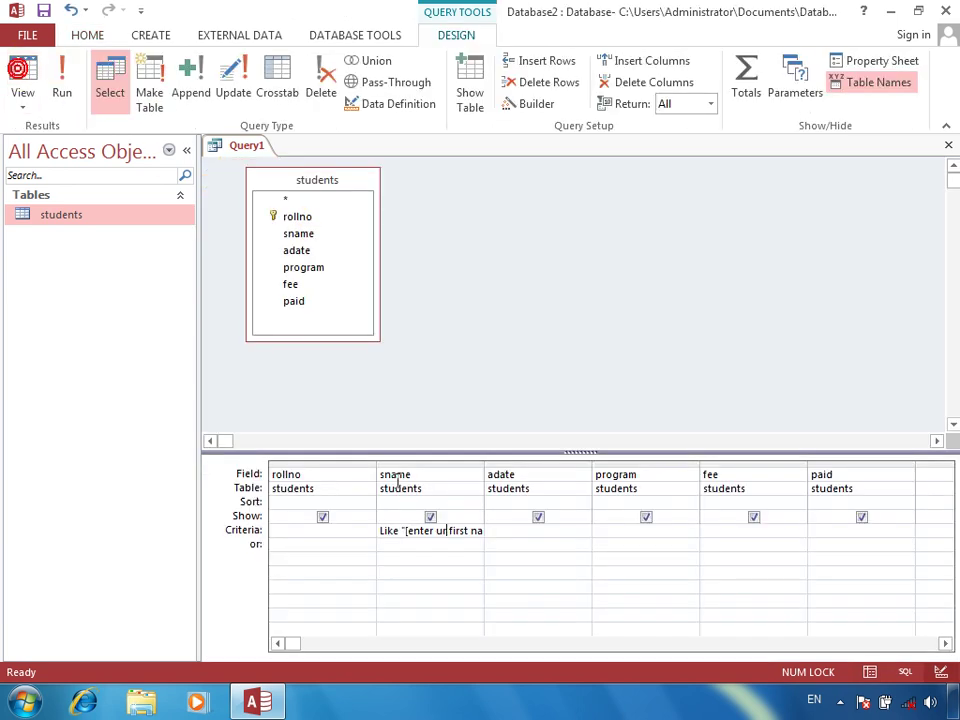
# Change the sname criterion to Like "[a-d]*" and run it; no students match
pyautogui.rightClick(443, 532)
pyautogui.click(456, 495)
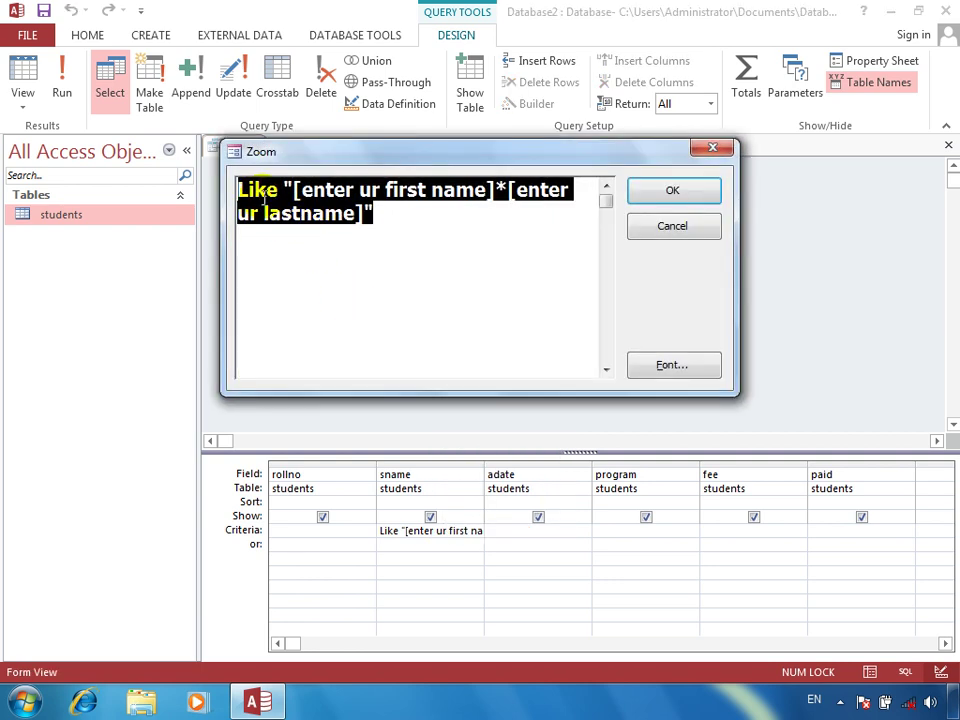
pyautogui.click(333, 190)
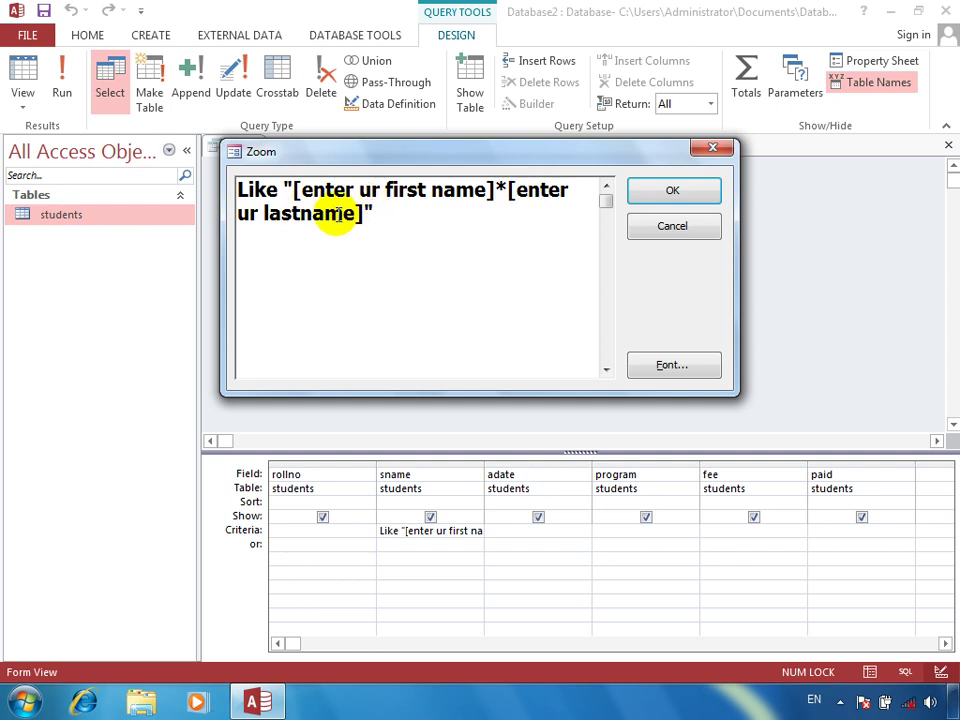
pyautogui.moveTo(360, 212); pyautogui.dragTo(285, 189)
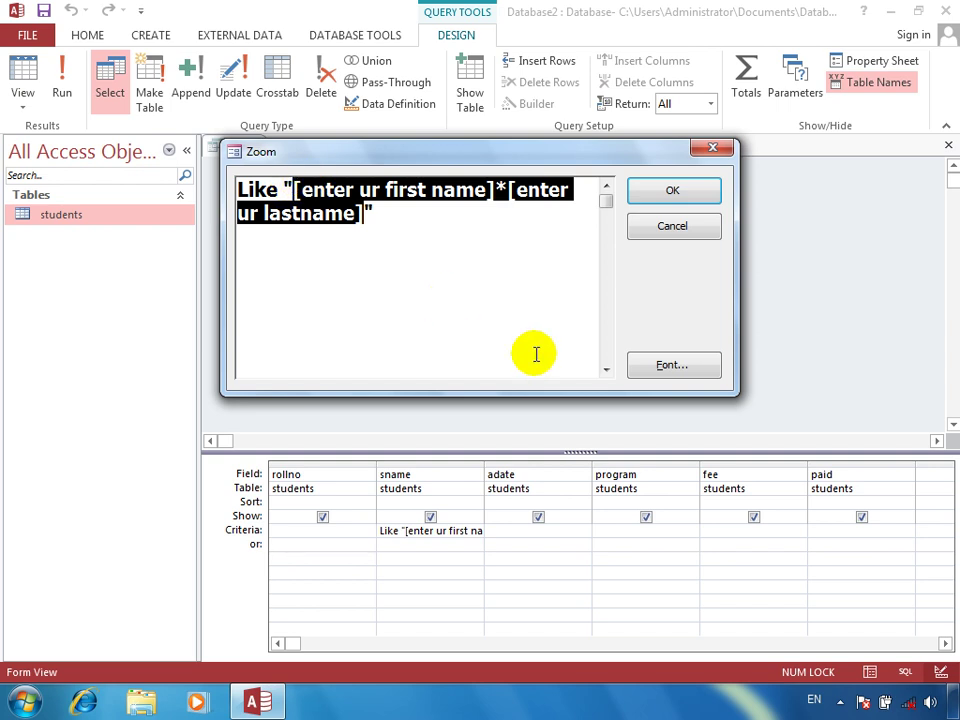
pyautogui.press('Delete')
pyautogui.write('[')
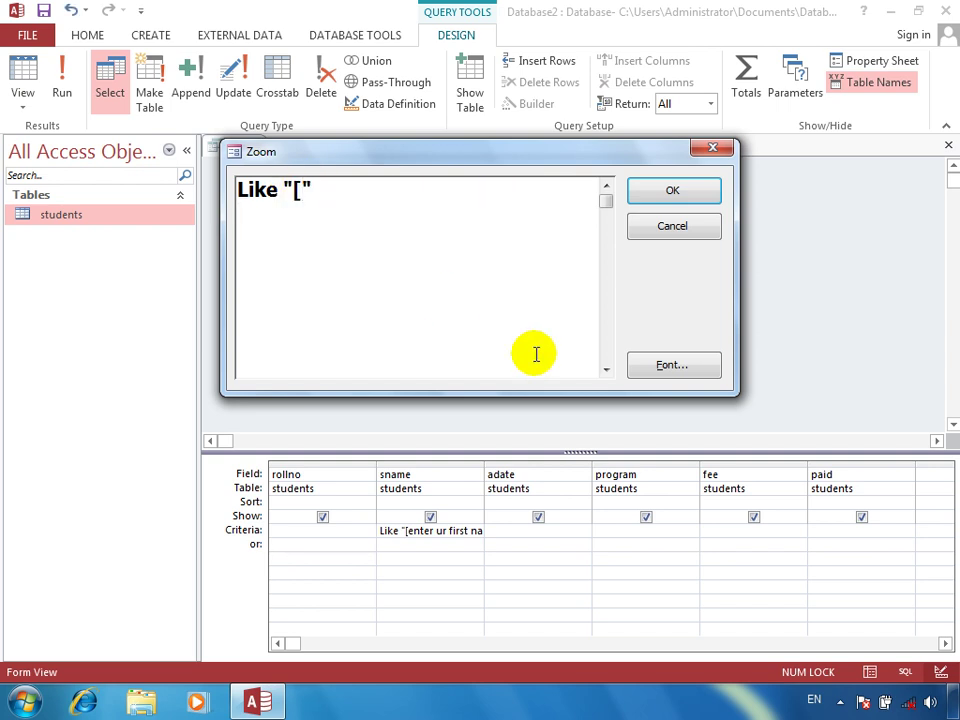
pyautogui.write('a-d]*')
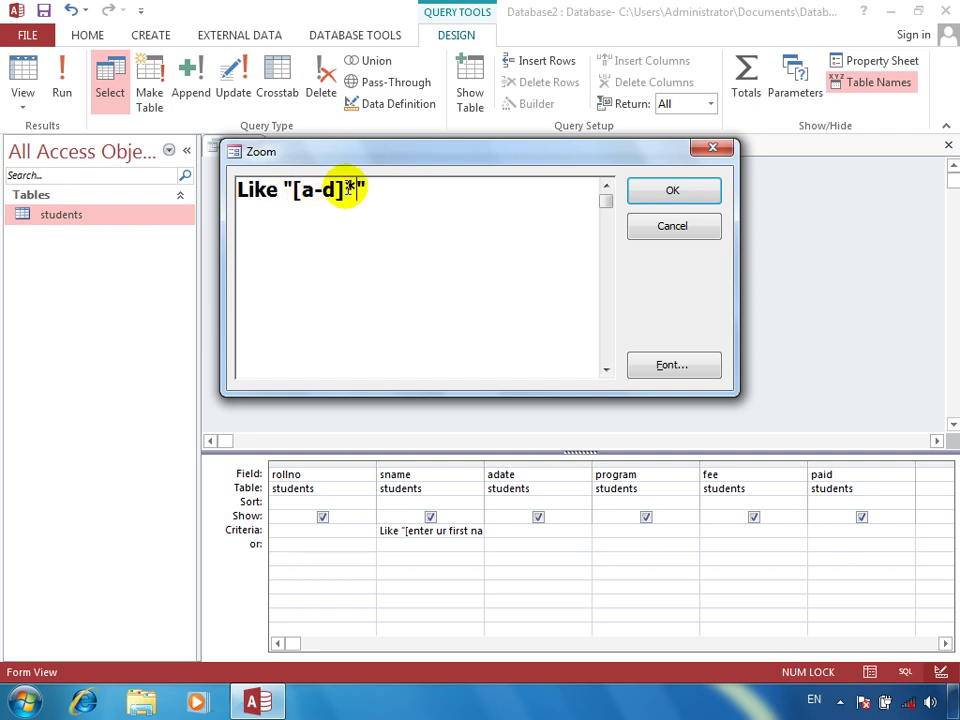
pyautogui.click(670, 190)
pyautogui.click(62, 92)
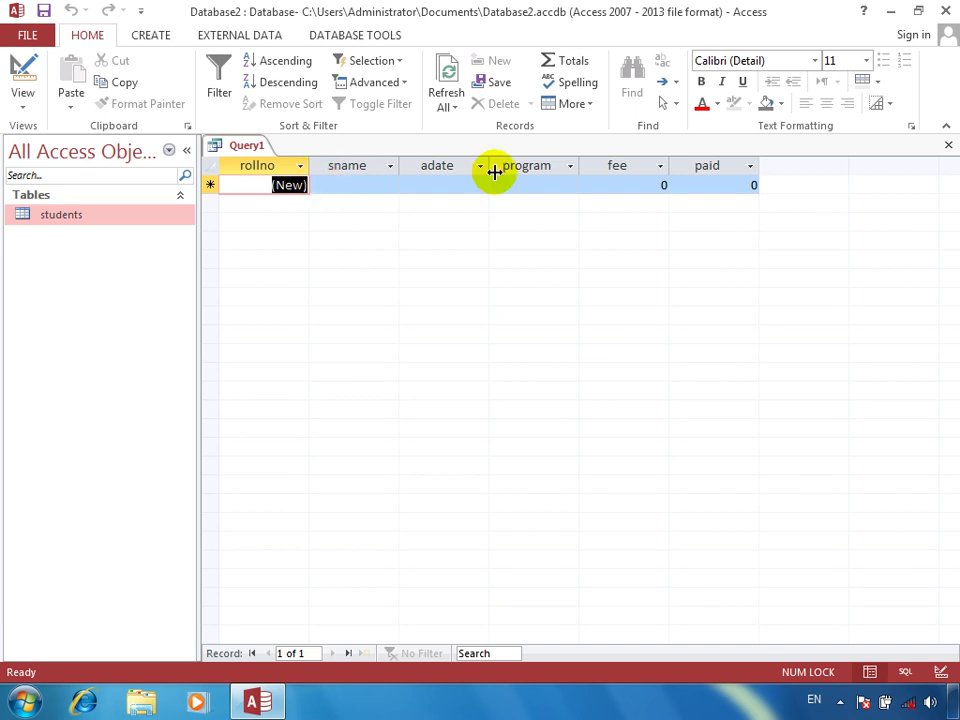
# Close the query and save its design under the name auptod
pyautogui.click(947, 148)
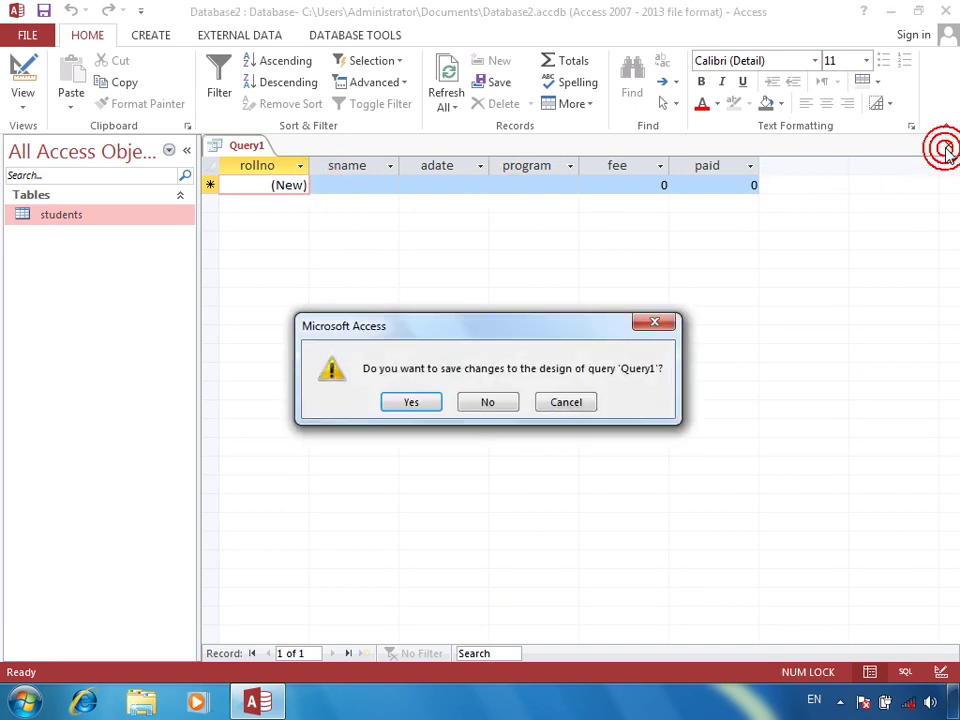
pyautogui.press('Return')
pyautogui.write('auptod')
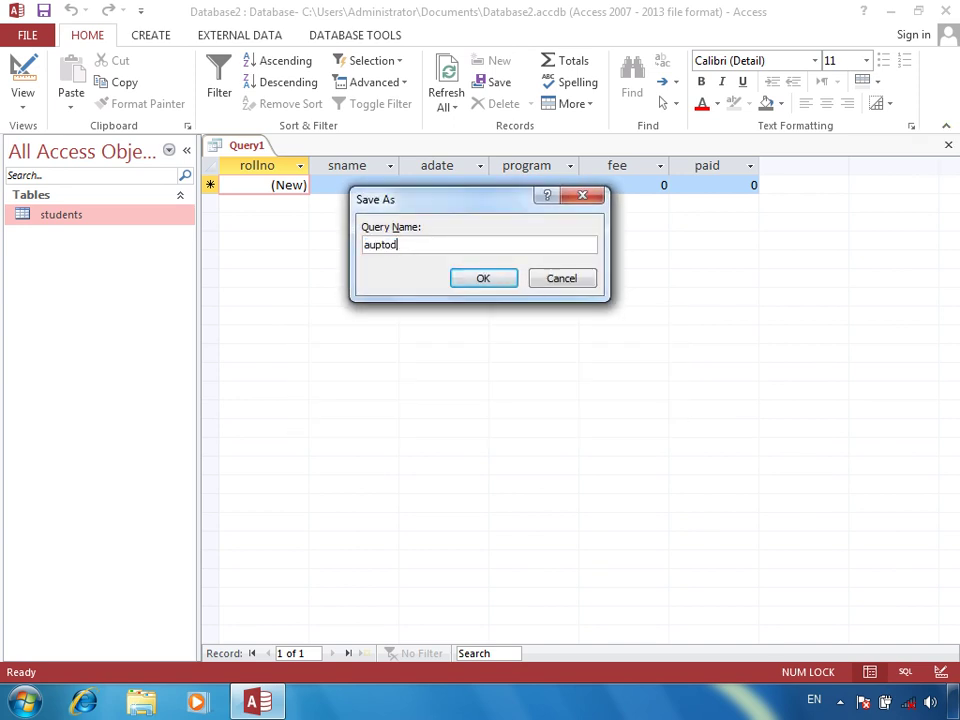
pyautogui.press('Return')
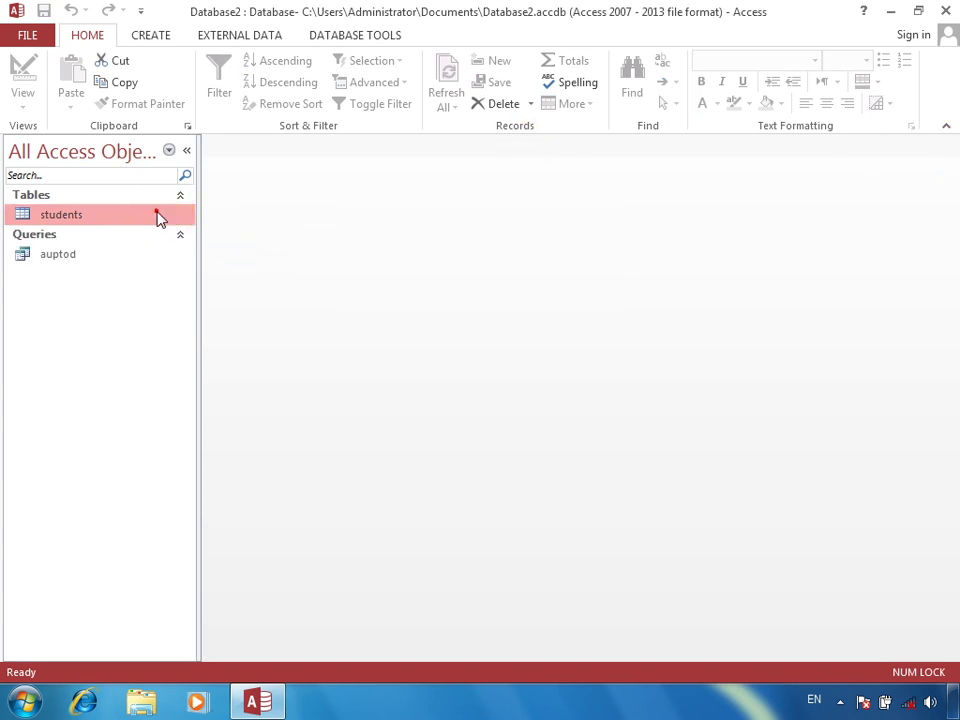
# Add student 18, ahmad, admitted 4/4/2013 to oracle with fee 4000 and paid 3400
pyautogui.doubleClick(157, 218)
pyautogui.press('Tab')
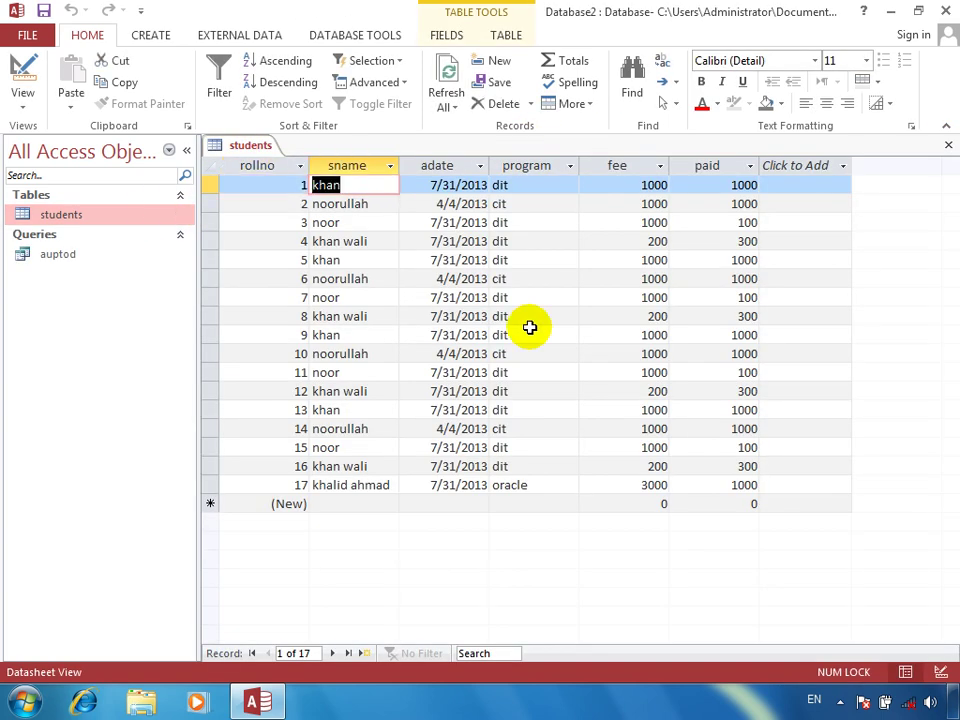
pyautogui.click(343, 503)
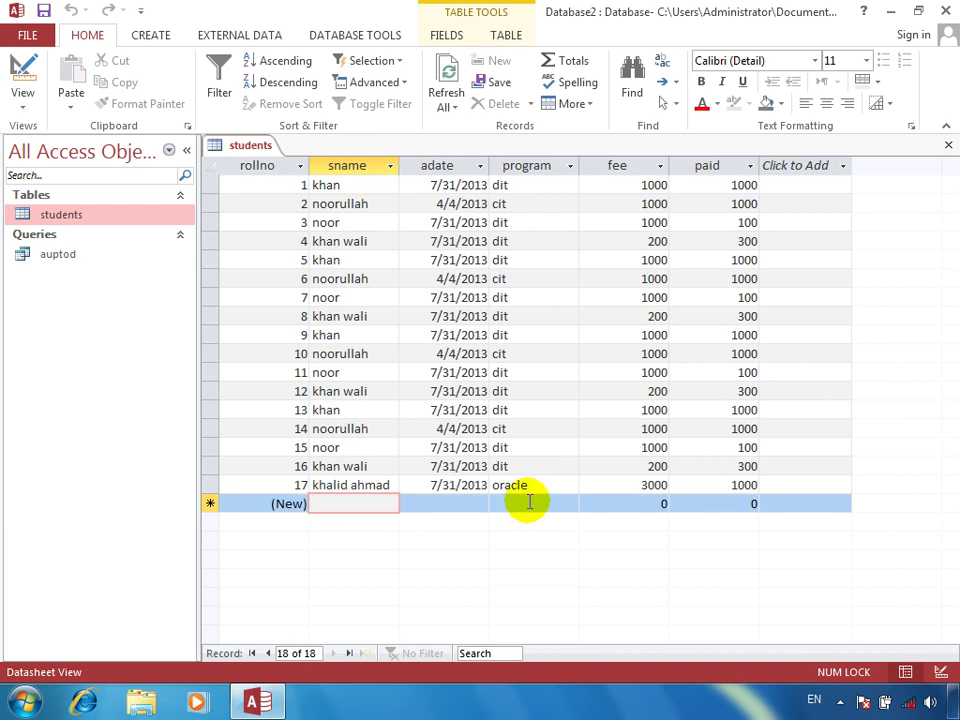
pyautogui.write('ahmad')
pyautogui.press('Tab')
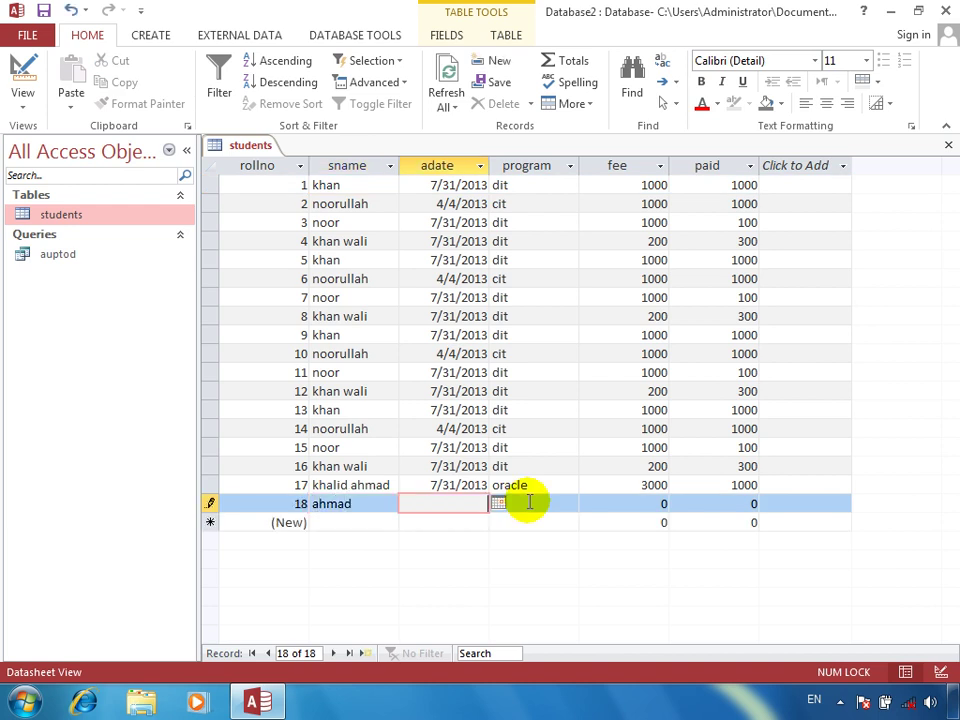
pyautogui.write('4/4/2o0o')
pyautogui.press('BackSpace')
pyautogui.press('BackSpace')
pyautogui.write('1')
pyautogui.press('BackSpace')
pyautogui.press('BackSpace')
pyautogui.write('o')
pyautogui.press('BackSpace')
pyautogui.write('013')
pyautogui.press('Tab')
pyautogui.write('oracle')
pyautogui.press('Tab')
pyautogui.write('4000')
pyautogui.press('Tab')
pyautogui.write('3400')
pyautogui.press('Tab')
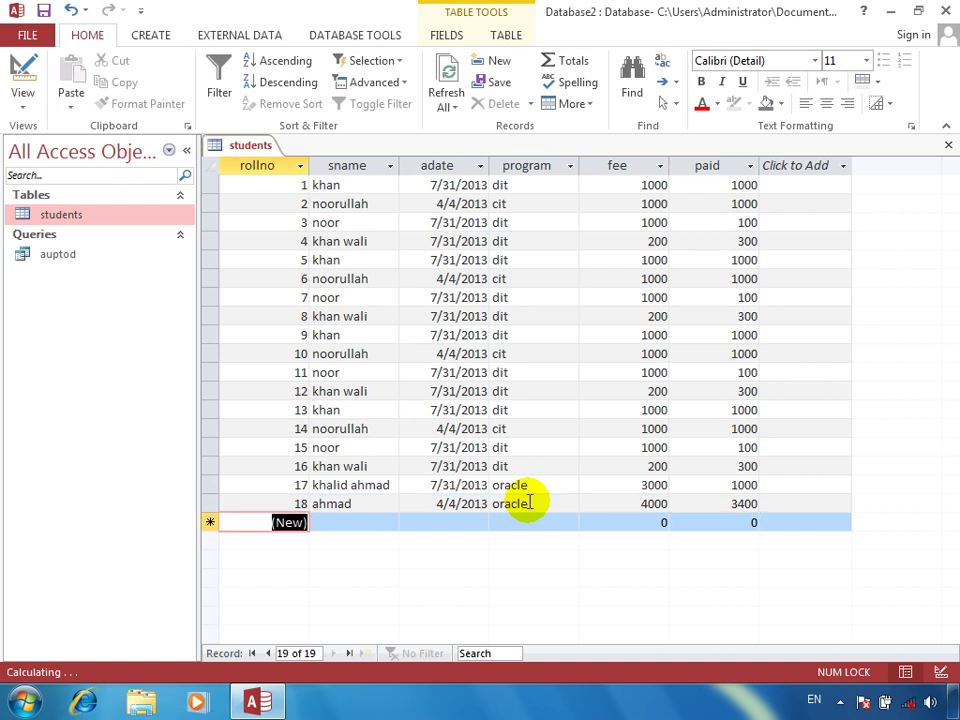
pyautogui.press('Tab')
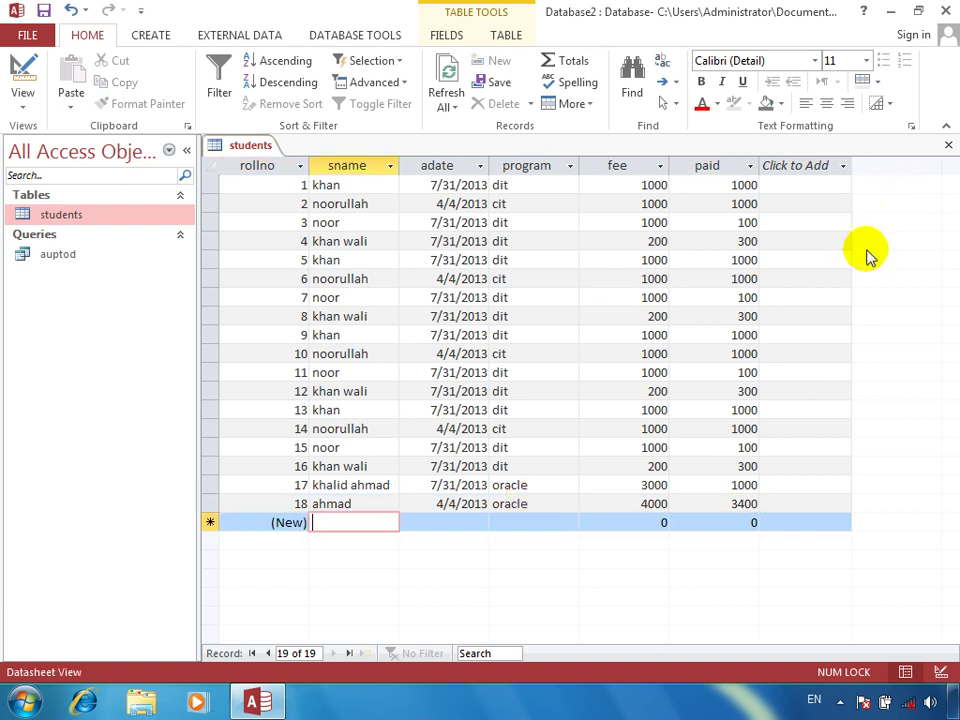
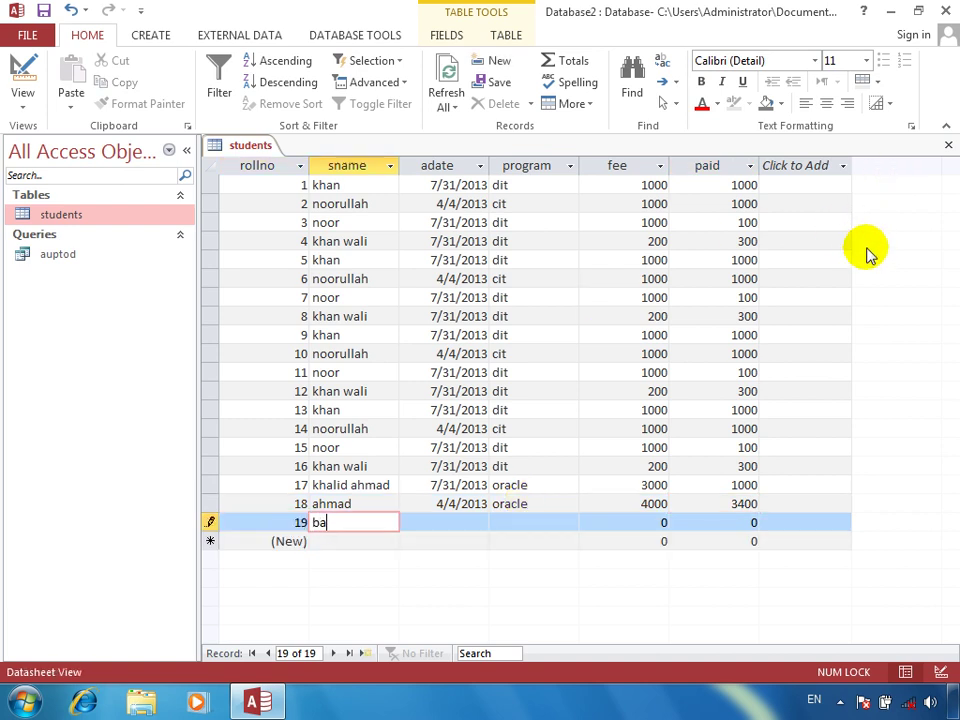
pyautogui.press('Tab')
pyautogui.hotkey('ctrl', ';')
pyautogui.press('Tab')
pyautogui.write('dit')
pyautogui.press('Tab')
pyautogui.write('300')
pyautogui.press('Tab')
pyautogui.write('200')
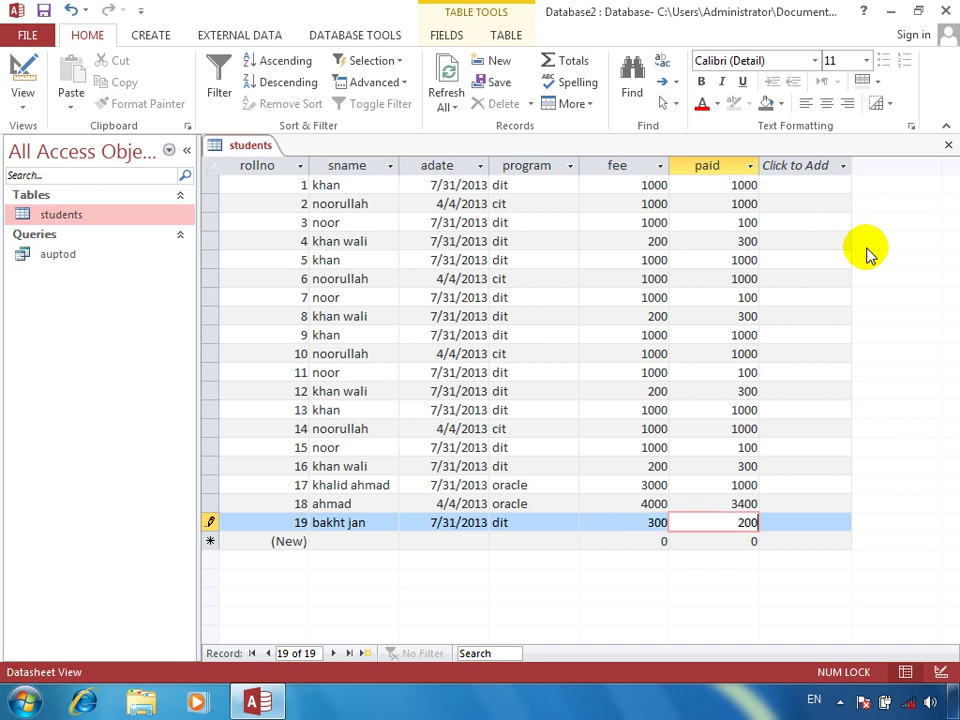
pyautogui.press('Tab')
pyautogui.click(948, 145)
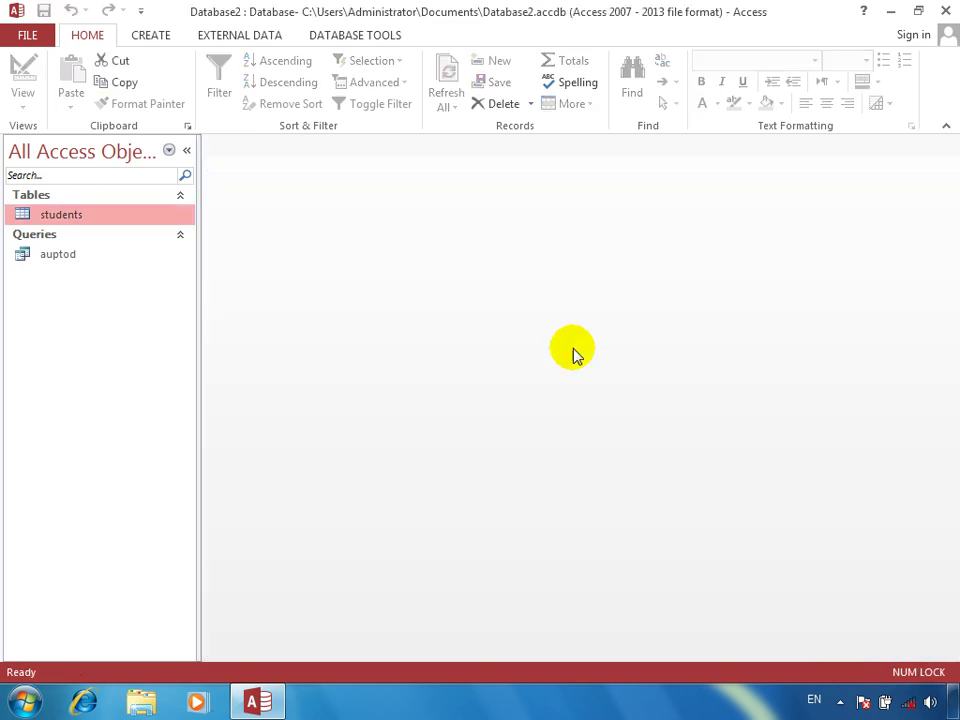
pyautogui.click(86, 256)
pyautogui.doubleClick(86, 256)
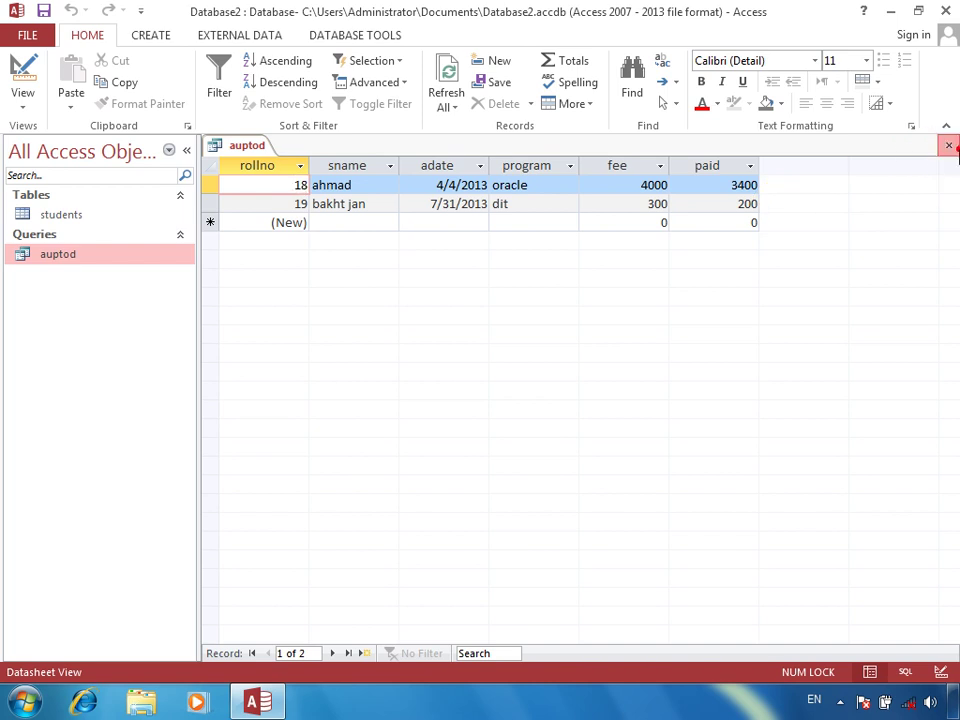
pyautogui.click(949, 146)
pyautogui.click(135, 35)
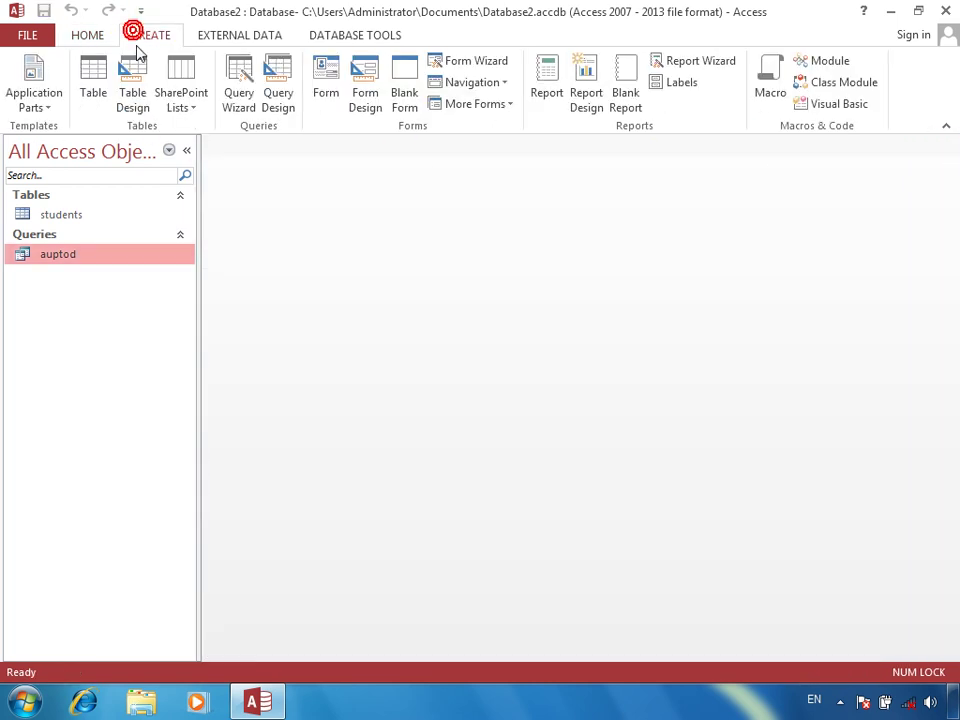
# Create a new query design on the students table with all six fields in the grid
pyautogui.click(276, 78)
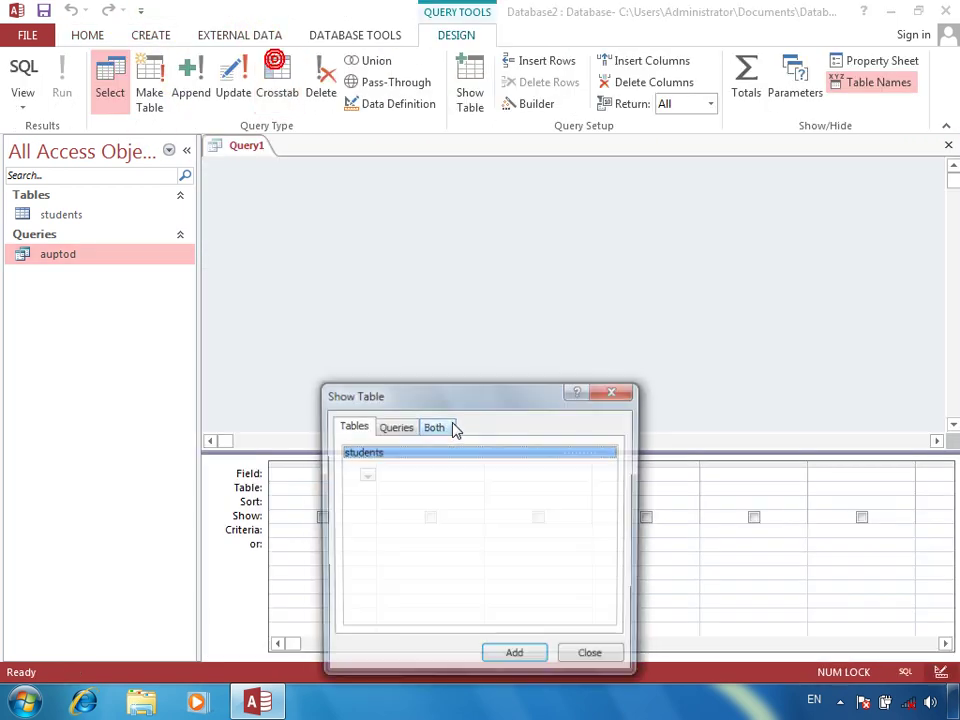
pyautogui.click(516, 650)
pyautogui.click(591, 655)
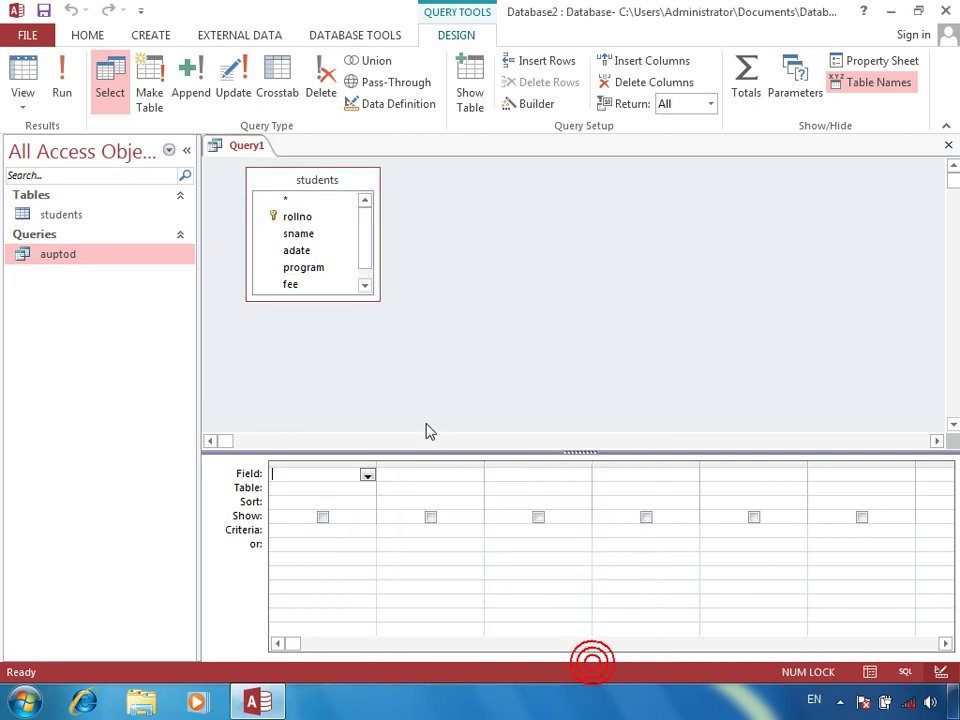
pyautogui.doubleClick(306, 182)
pyautogui.moveTo(305, 204); pyautogui.dragTo(326, 474)
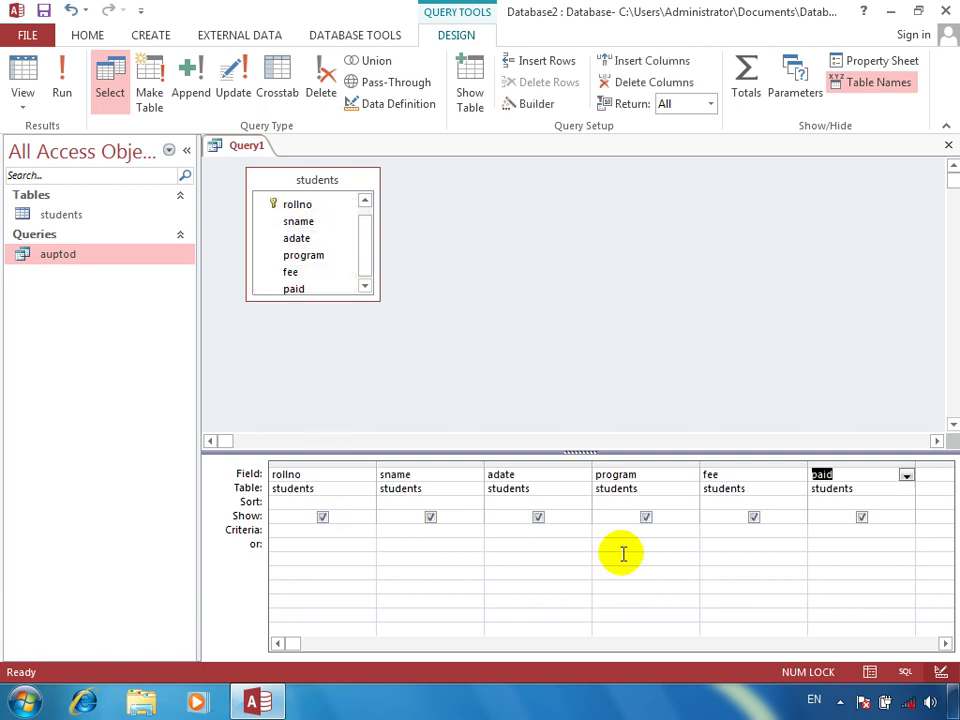
# Set the adate Zoom box font size to 20, cancel it, and open the students table
pyautogui.rightClick(521, 530)
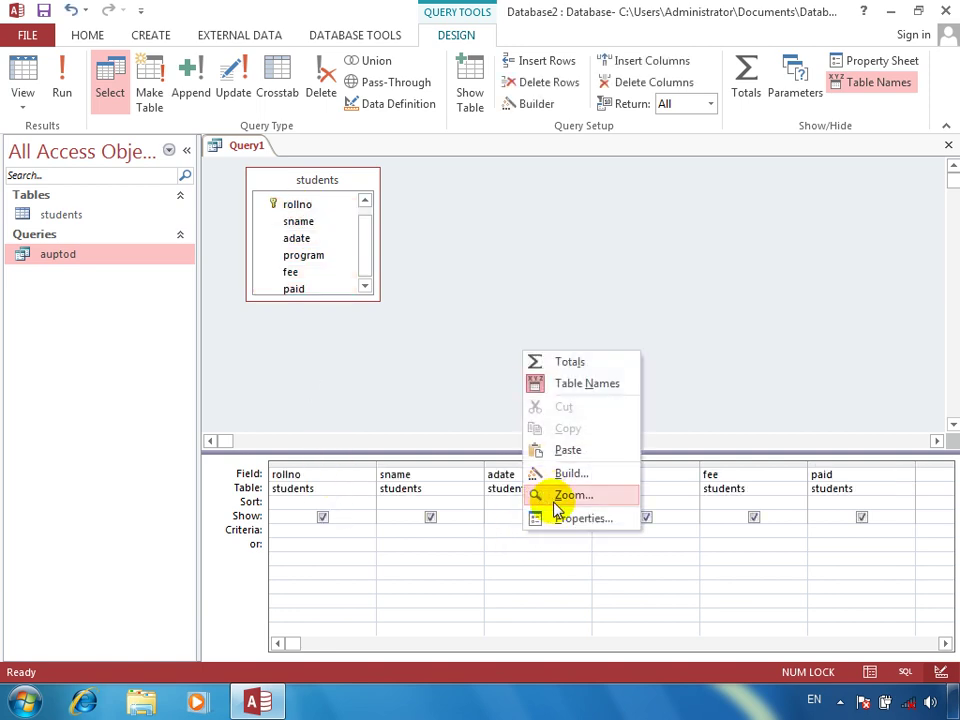
pyautogui.click(556, 495)
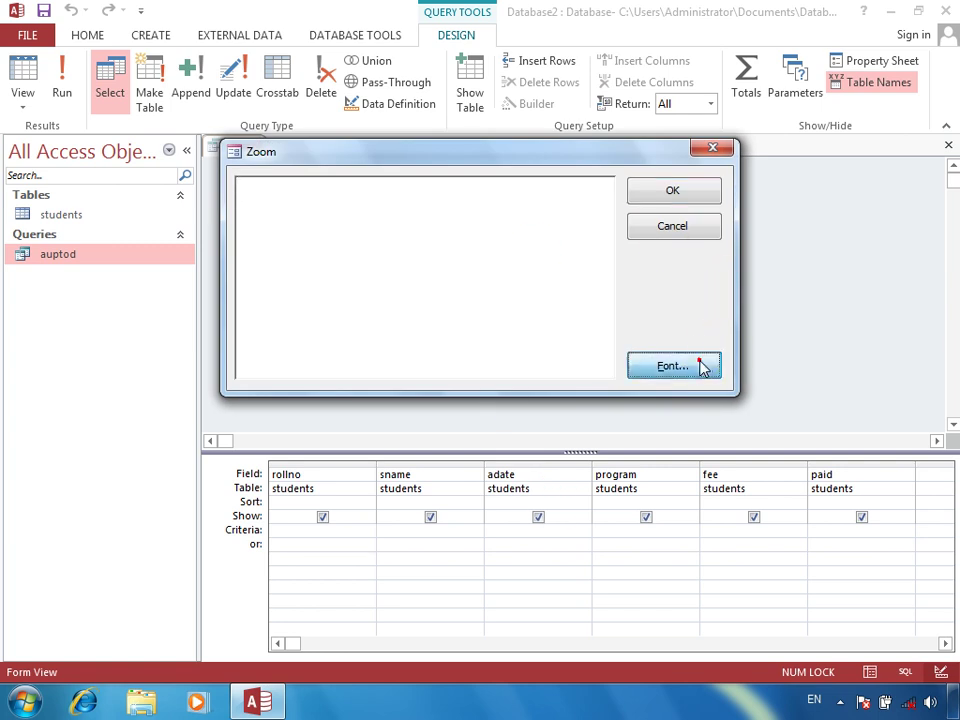
pyautogui.click(705, 365)
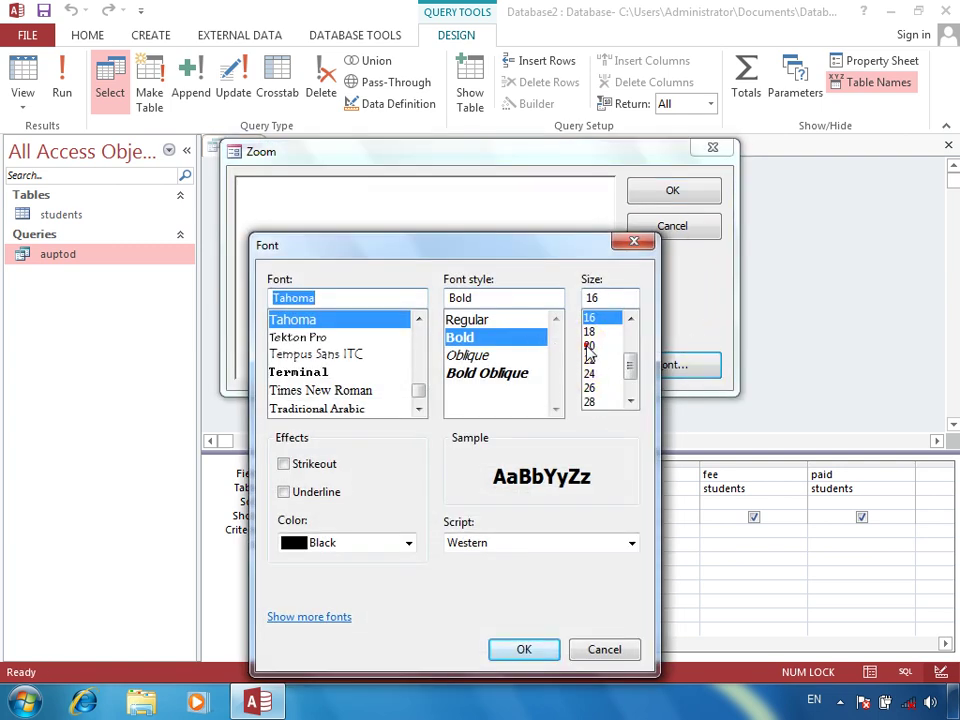
pyautogui.click(589, 345)
pyautogui.click(522, 648)
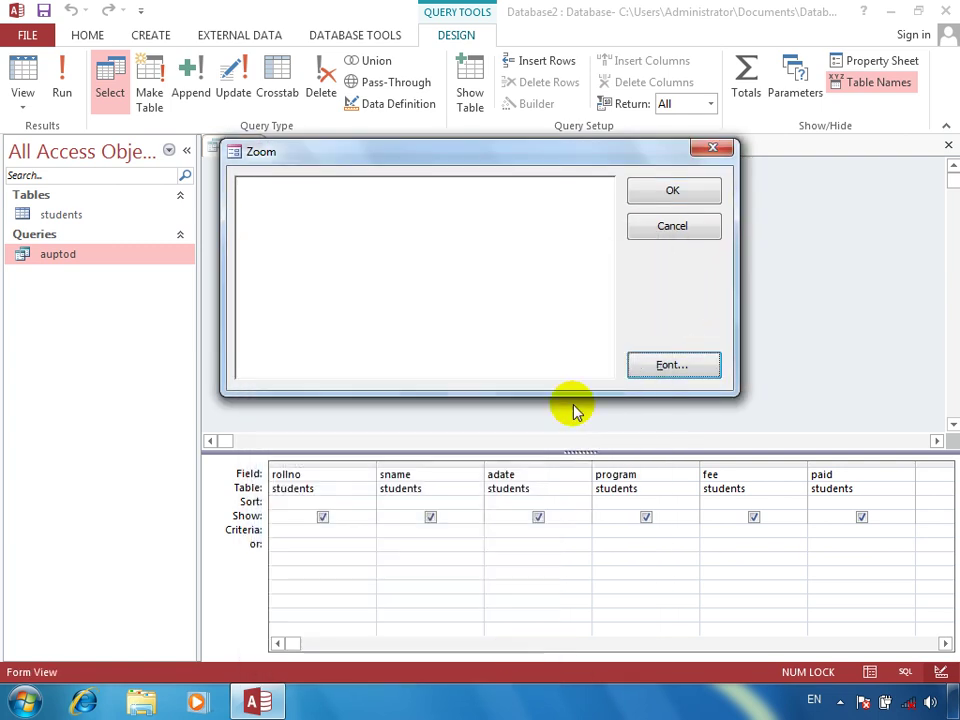
pyautogui.click(365, 279)
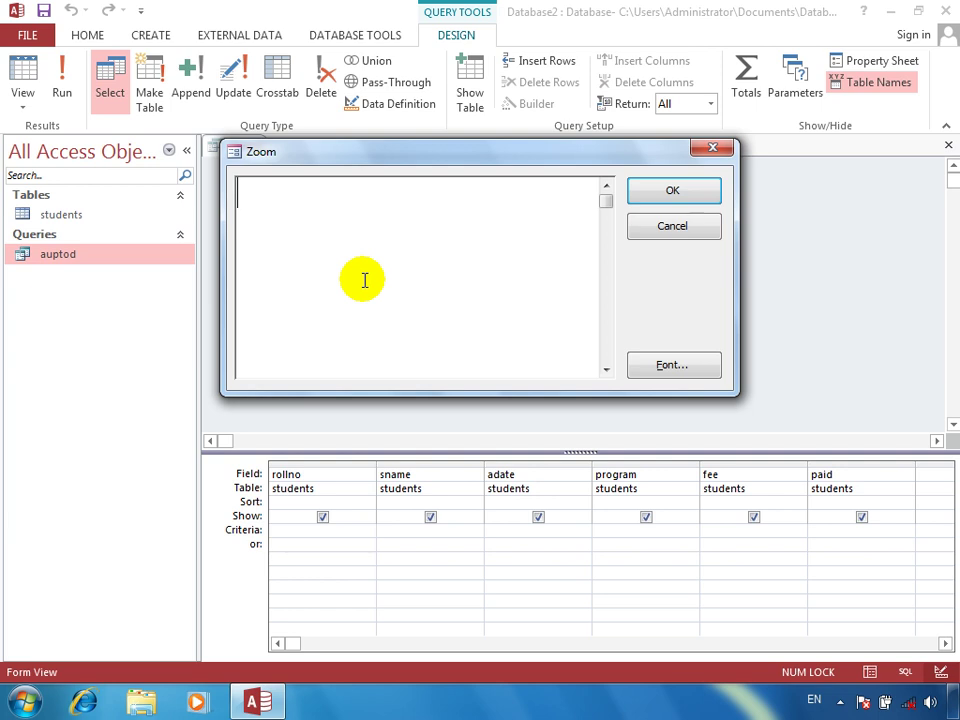
pyautogui.click(662, 230)
pyautogui.doubleClick(69, 215)
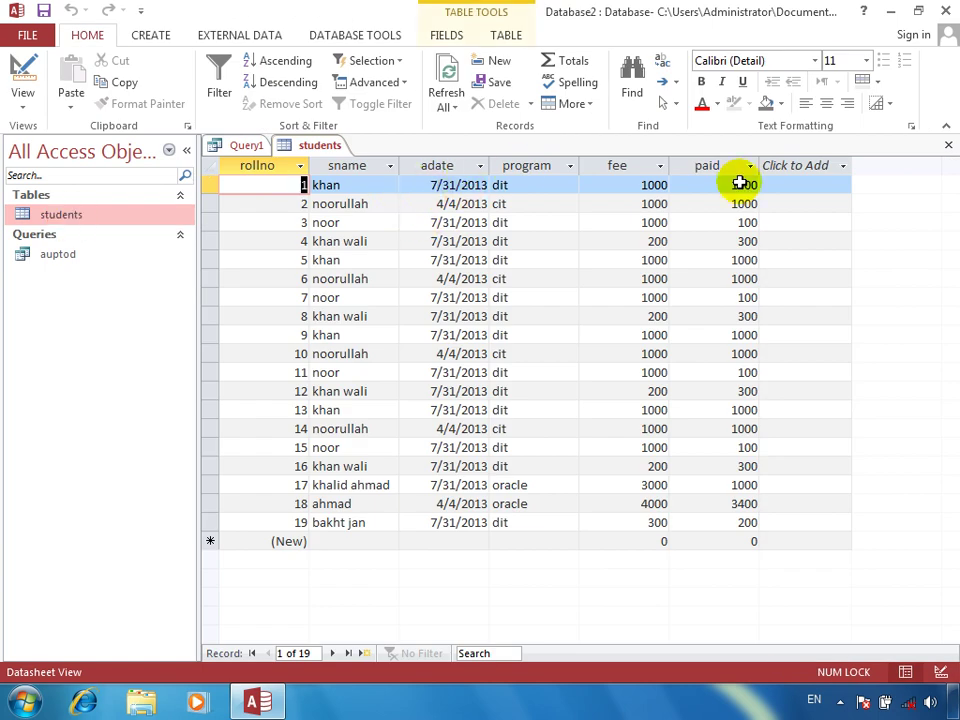
# Set the adate criterion to #7/31/2013# and view the 14 matching students
pyautogui.click(948, 145)
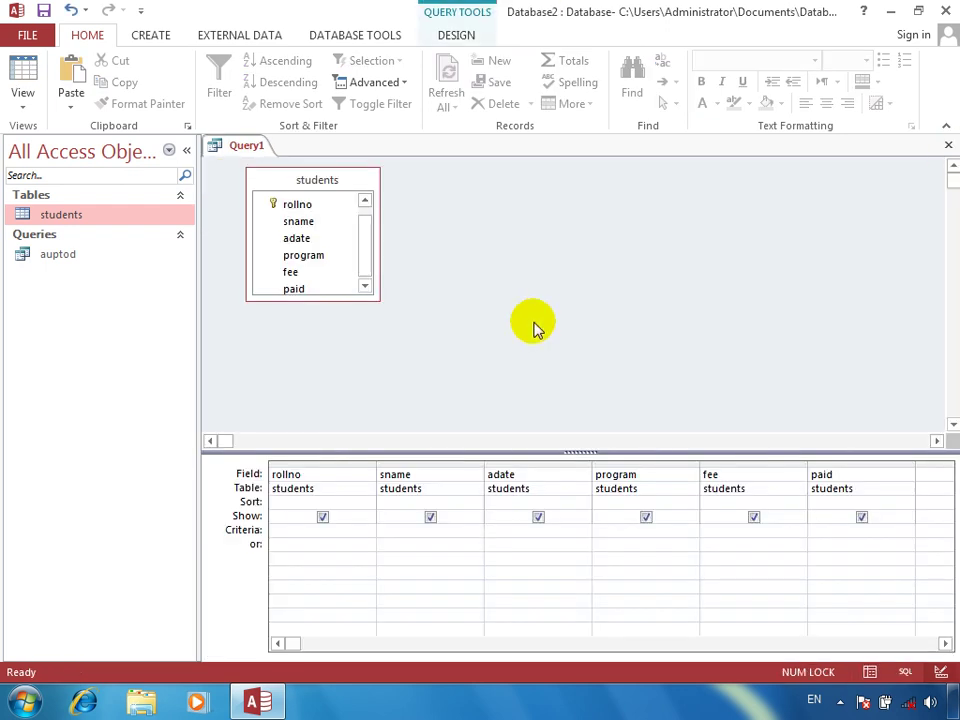
pyautogui.rightClick(523, 527)
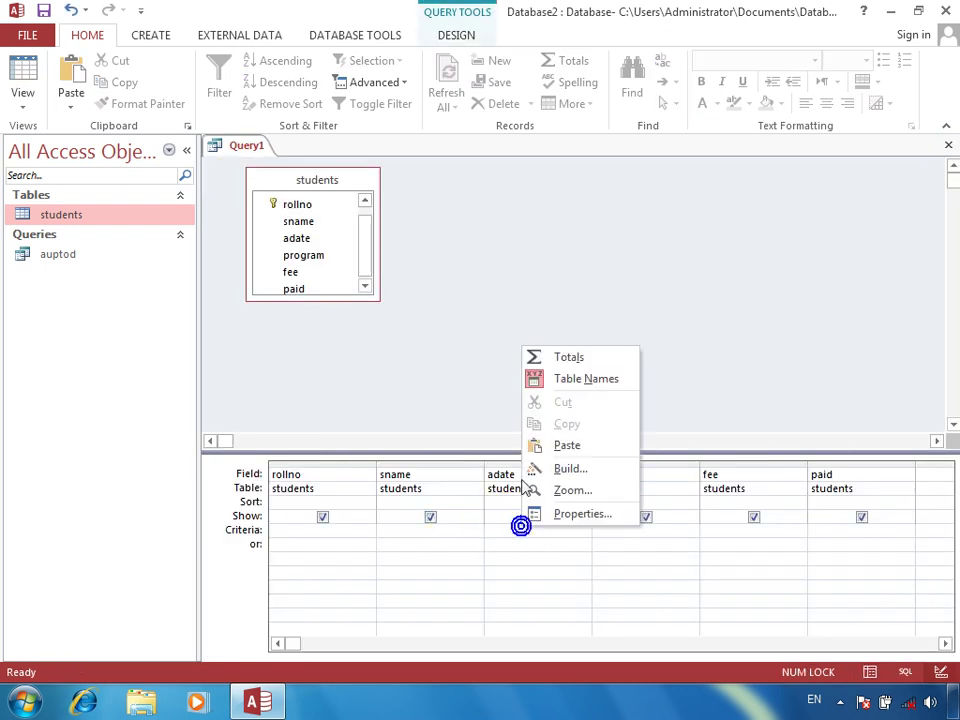
pyautogui.click(574, 489)
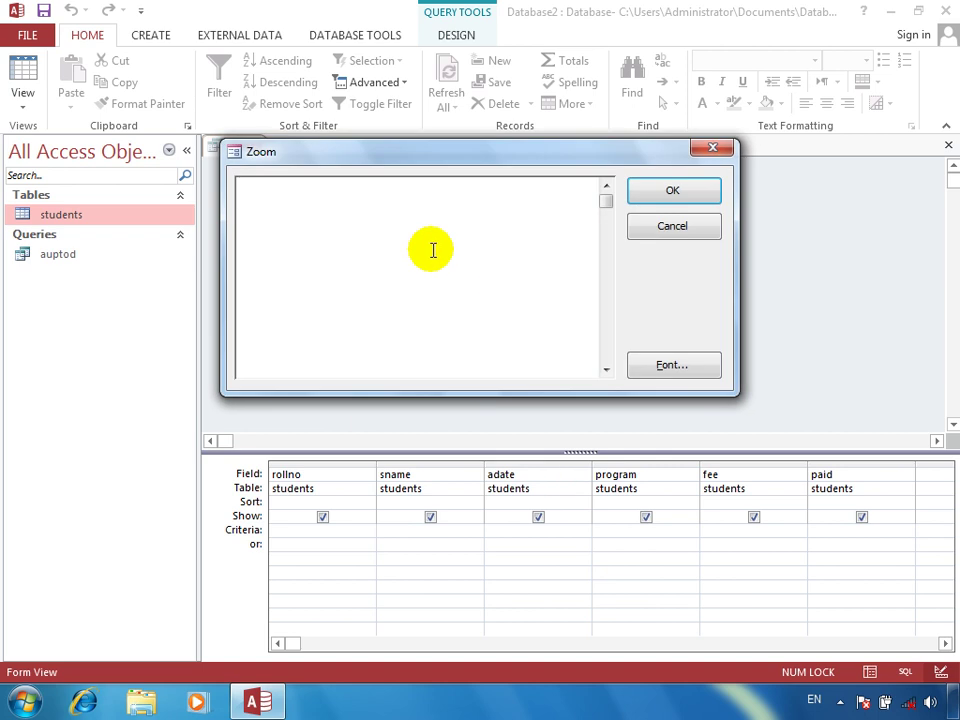
pyautogui.write('"')
pyautogui.press('BackSpace')
pyautogui.write('#7/7')
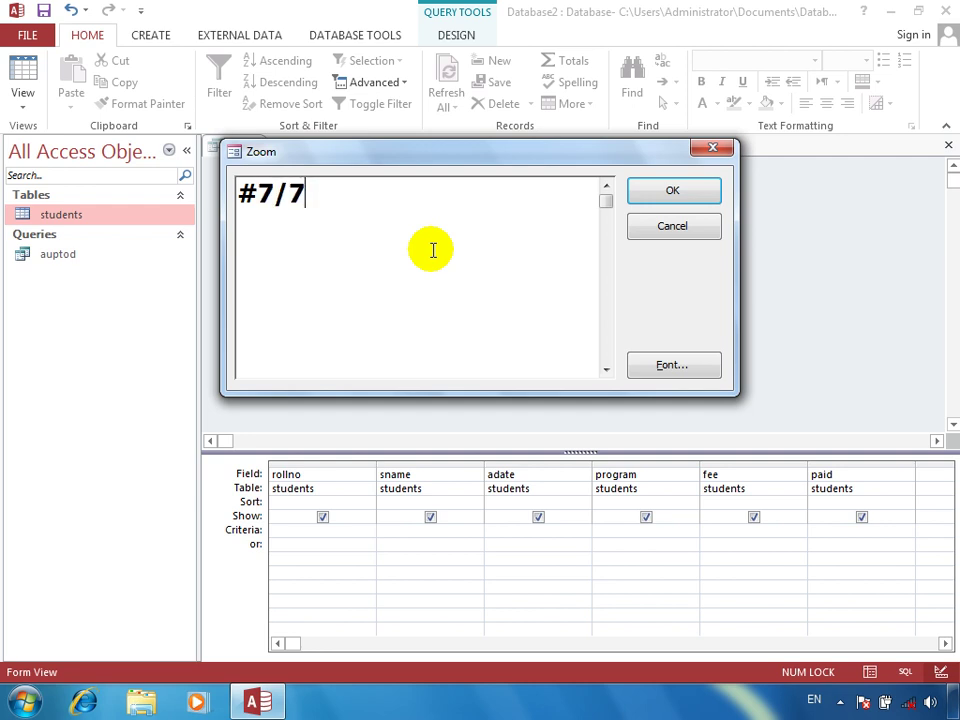
pyautogui.press('BackSpace')
pyautogui.write('31/2')
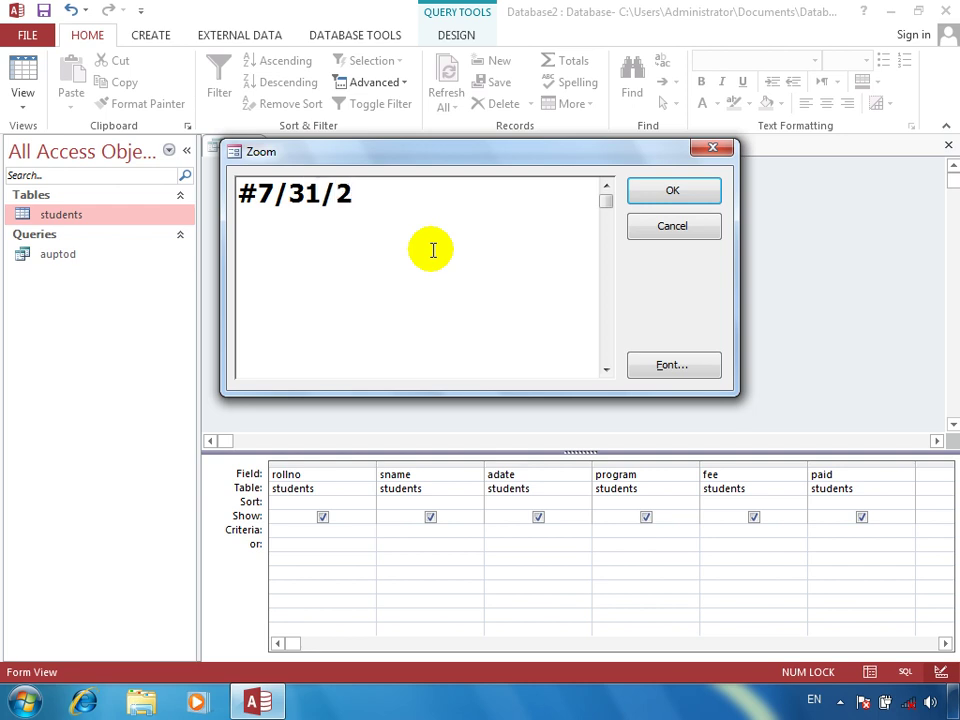
pyautogui.write('014')
pyautogui.press('BackSpace')
pyautogui.write('3')
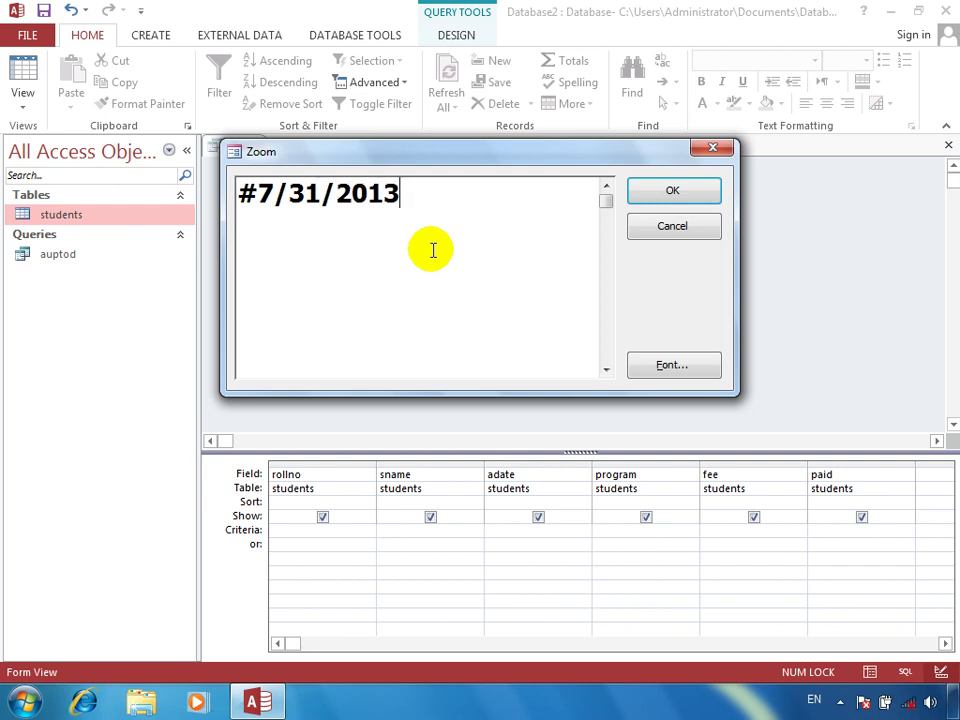
pyautogui.write('#')
pyautogui.press('Return')
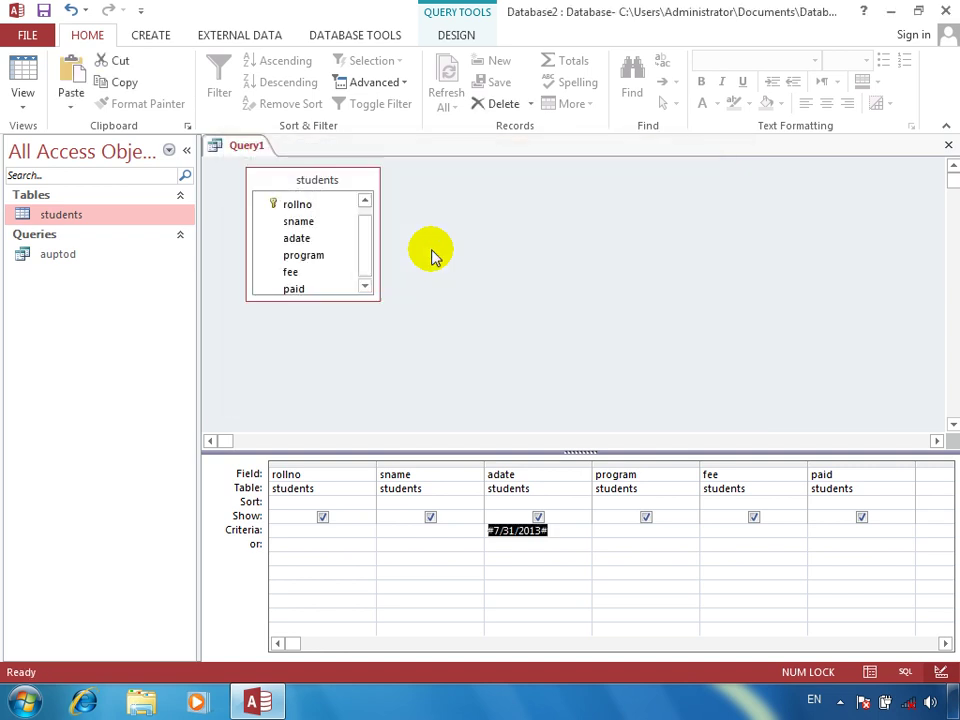
pyautogui.click(30, 72)
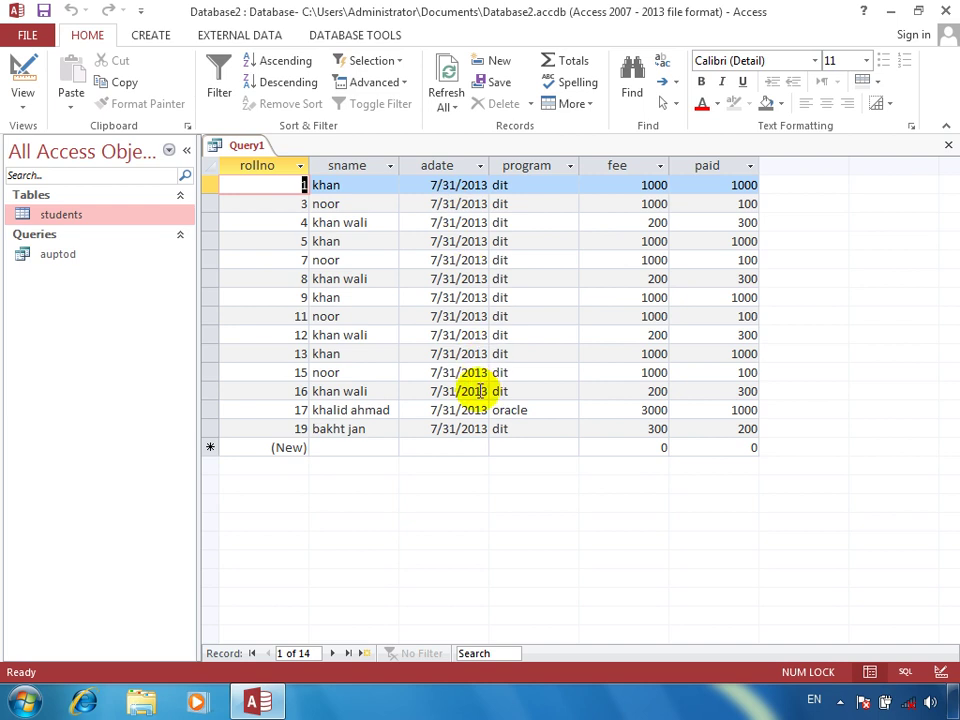
# Change the adate criterion to <>#7/31/2013# and run it, leaving five 4/4/2013 students
pyautogui.click(22, 72)
pyautogui.rightClick(517, 532)
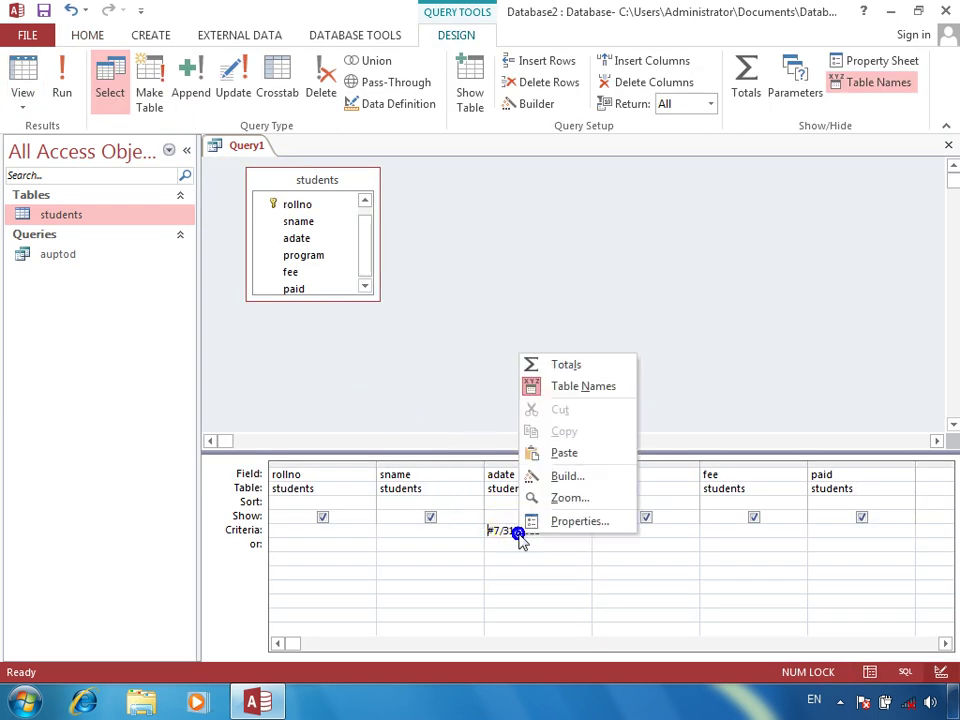
pyautogui.click(556, 500)
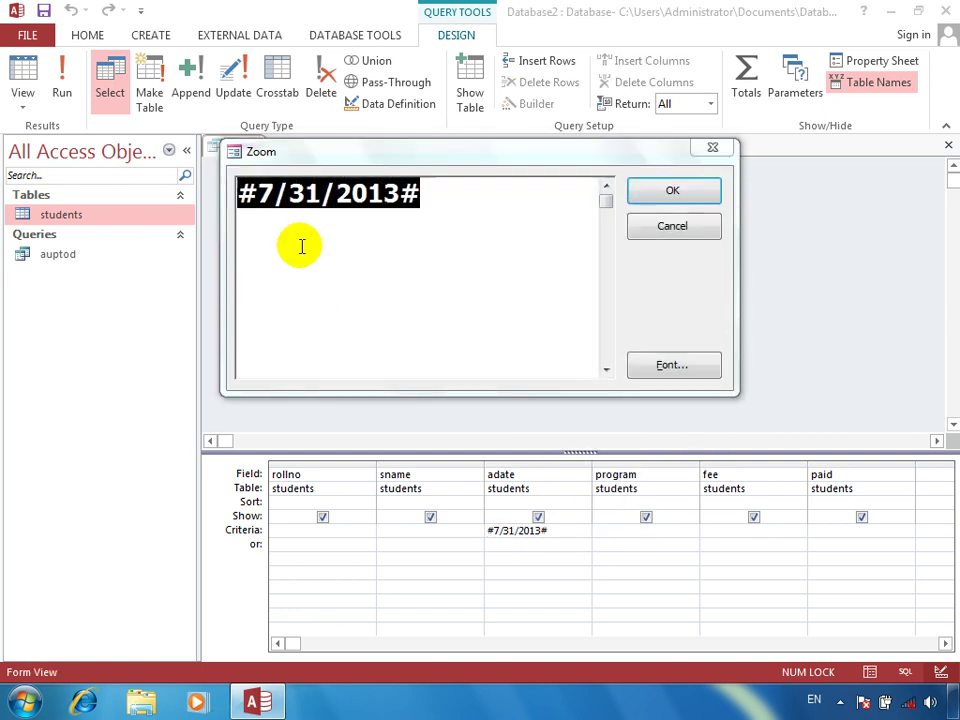
pyautogui.click(241, 190)
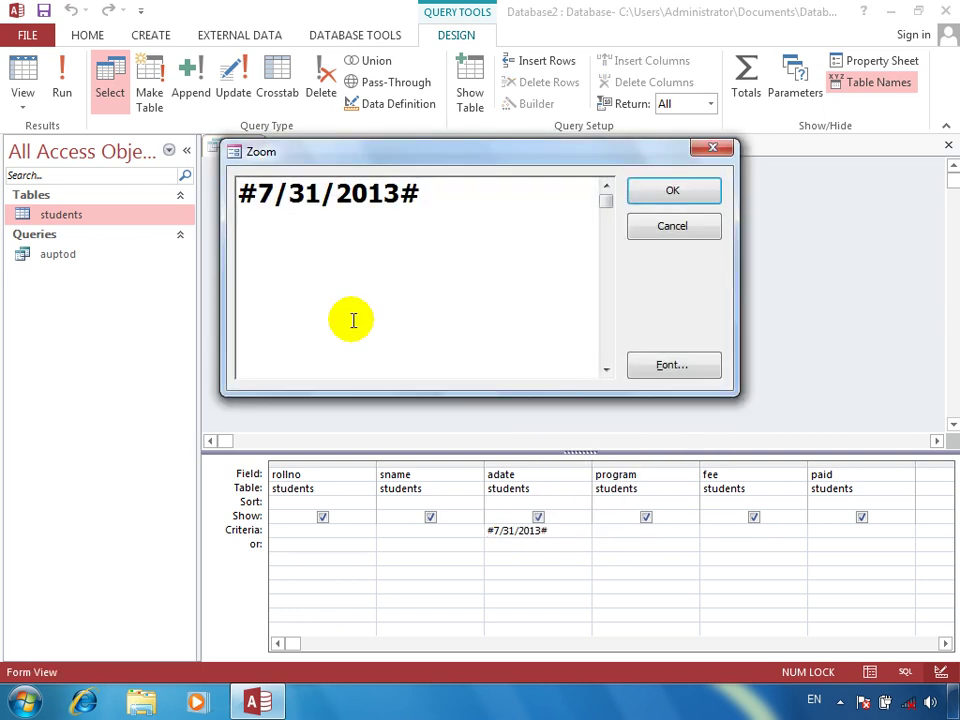
pyautogui.write('<>')
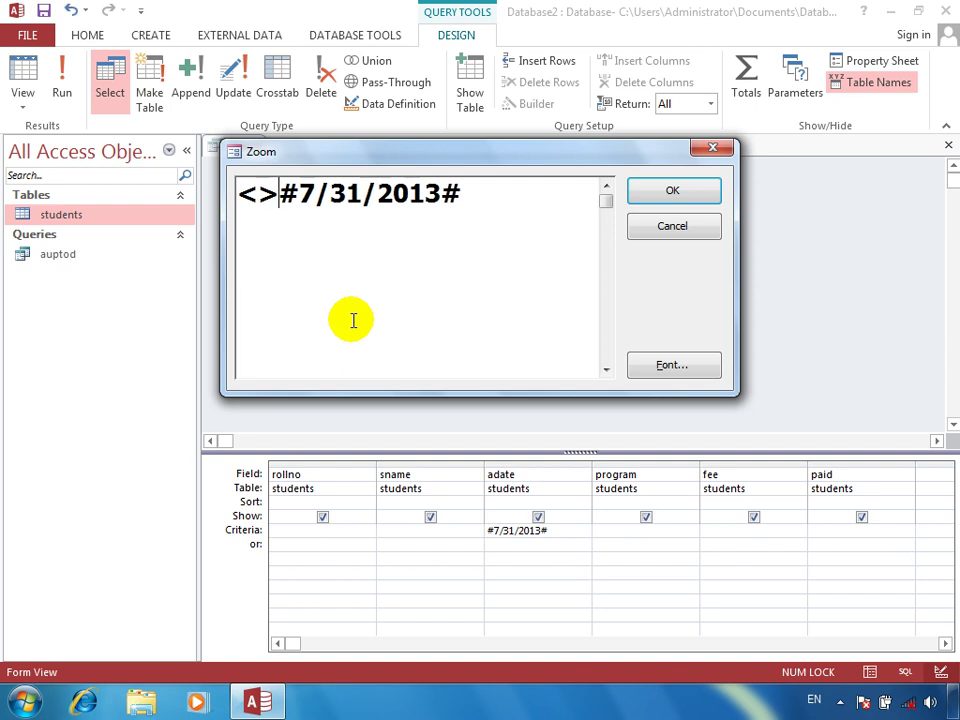
pyautogui.press('Return')
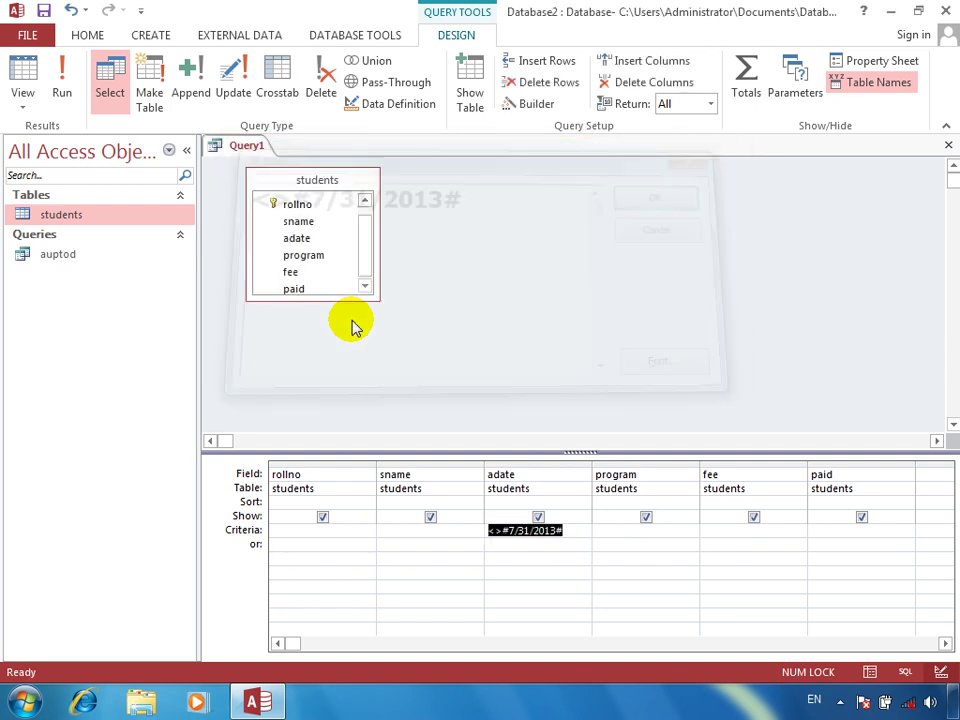
pyautogui.click(60, 72)
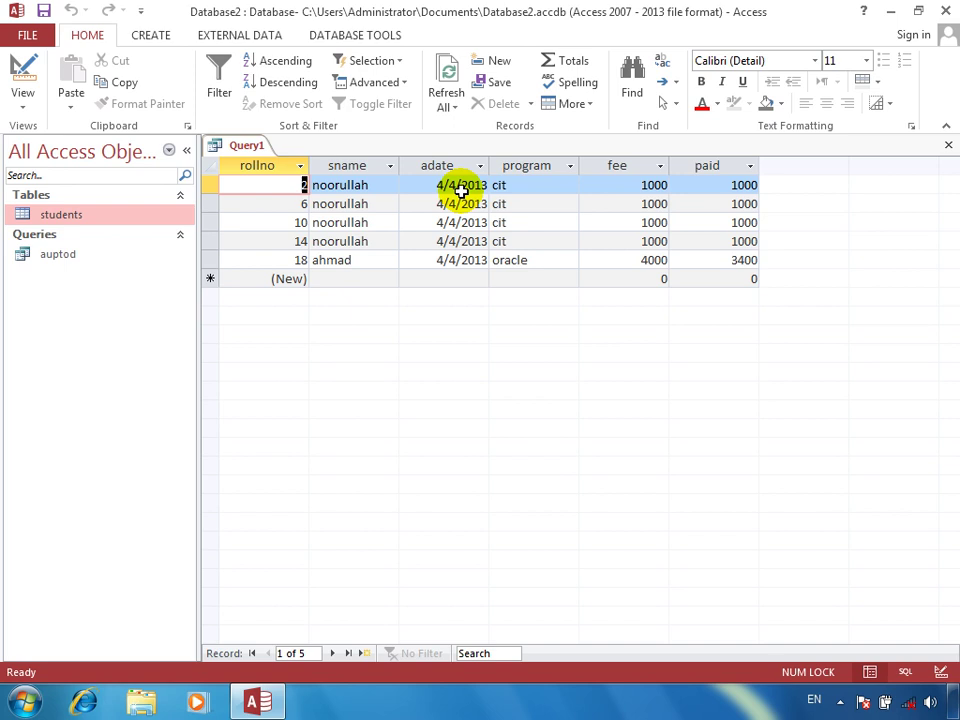
# Close the query and save it under the name 'not equal'
pyautogui.click(26, 76)
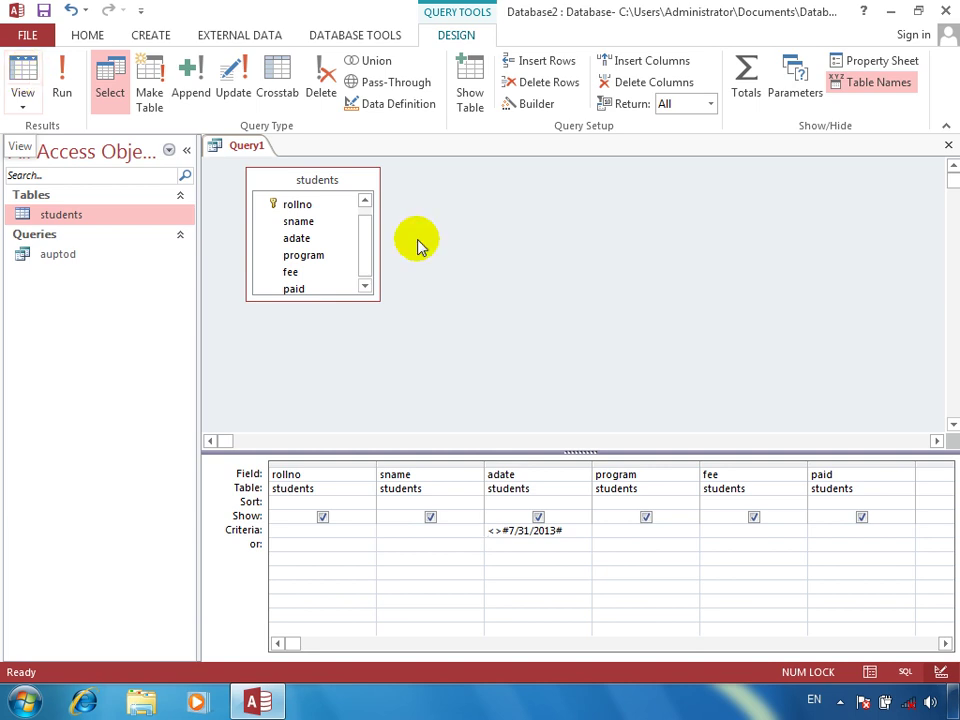
pyautogui.click(948, 144)
pyautogui.press('Return')
pyautogui.write('not equa')
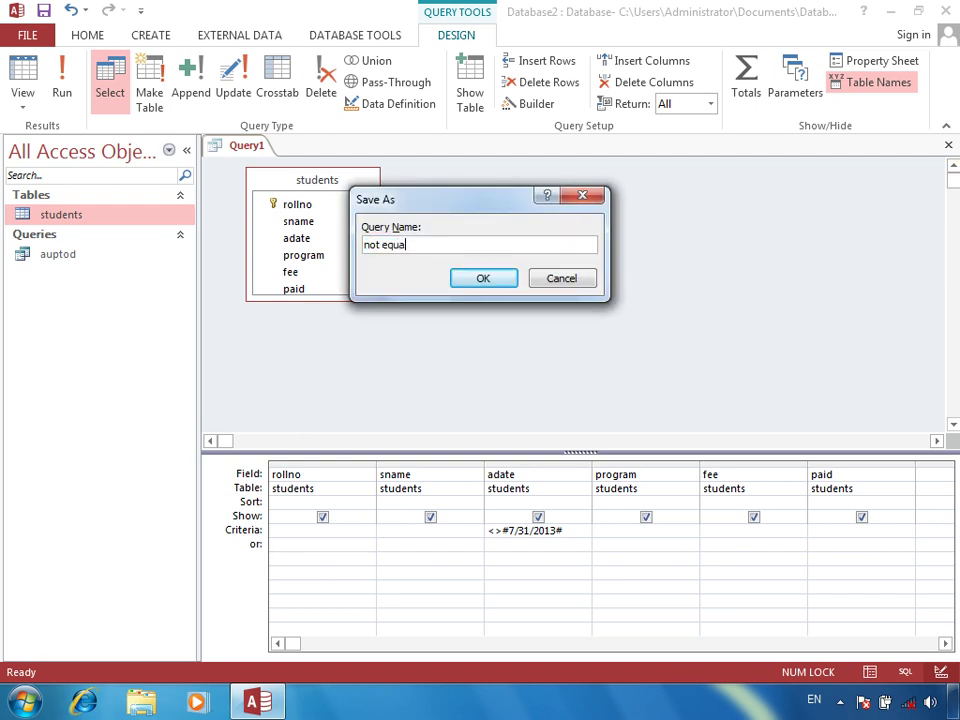
pyautogui.press('Return')
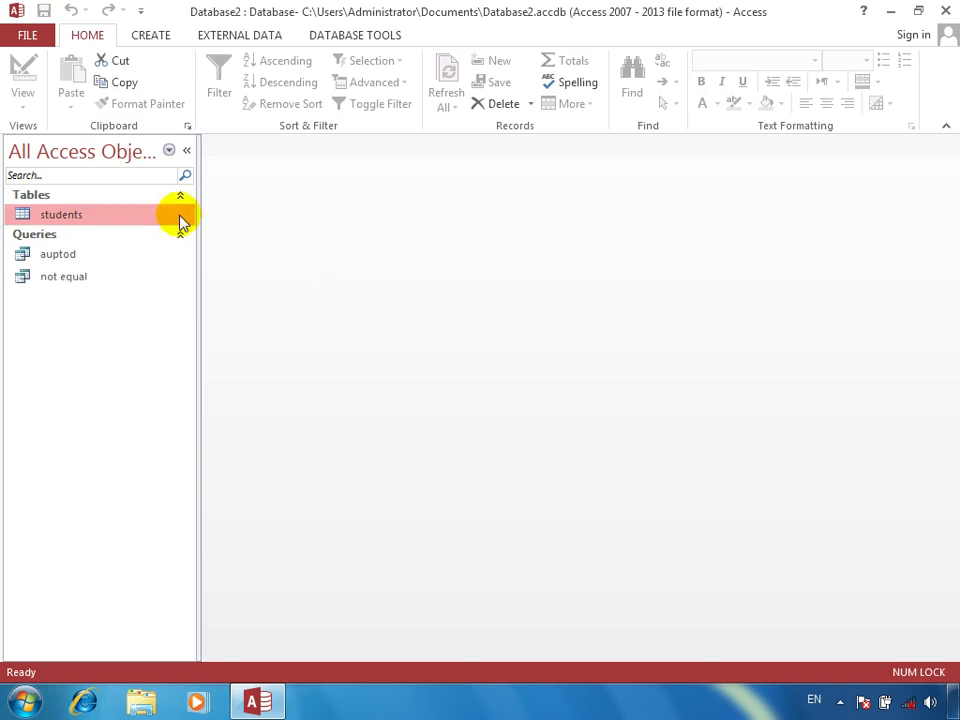
# Add student 20, ali, copying the previous admission date and changing its year to 7/31/2011
pyautogui.doubleClick(180, 217)
pyautogui.press('Down')
pyautogui.press('Down')
pyautogui.press('Down')
pyautogui.press('Down')
pyautogui.press('Down')
pyautogui.press('Down')
pyautogui.press('Down')
pyautogui.press('Down')
pyautogui.press('Down')
pyautogui.press('Down')
pyautogui.press('Down')
pyautogui.press('Down')
pyautogui.press('Down')
pyautogui.press('Down')
pyautogui.press('Down')
pyautogui.press('Down')
pyautogui.press('Down')
pyautogui.press('Down')
pyautogui.press('Down')
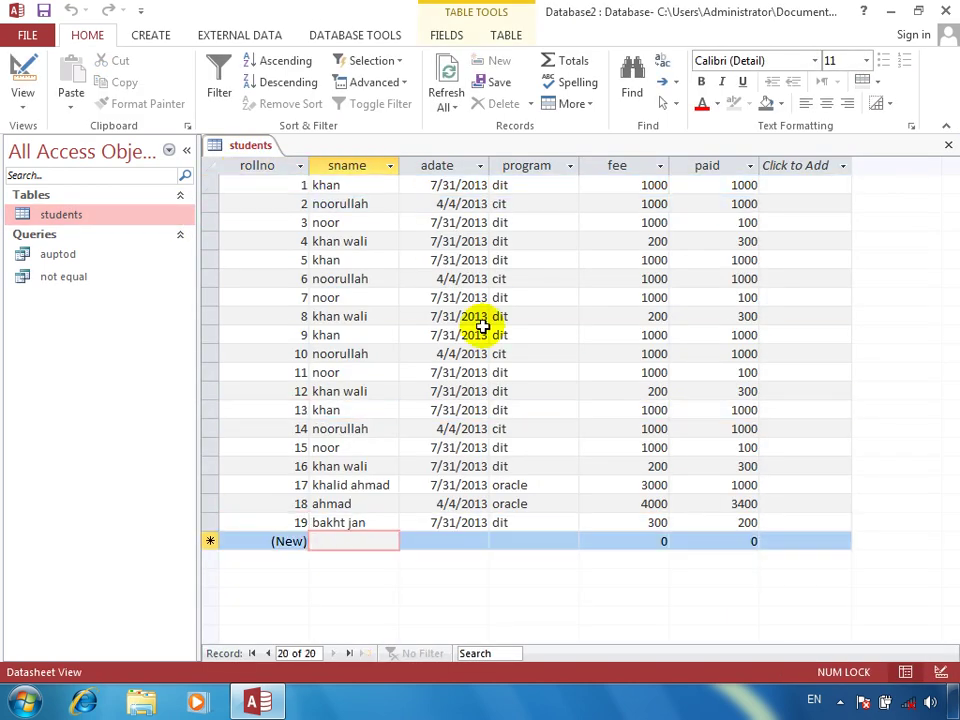
pyautogui.write('ali')
pyautogui.press('Tab')
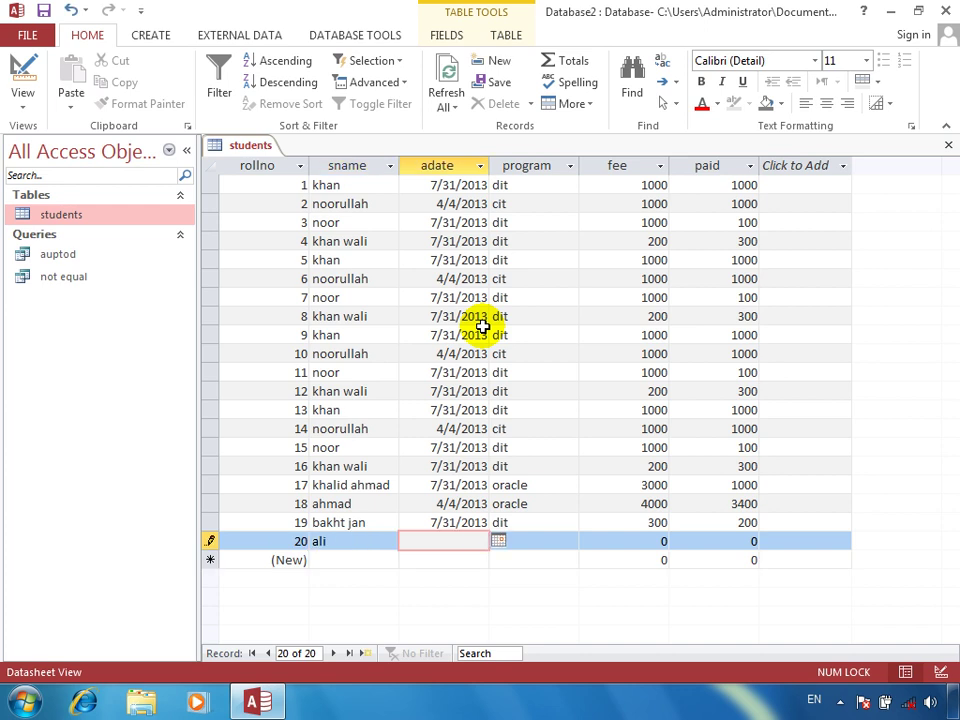
pyautogui.hotkey('ctrl', "'")
pyautogui.press('BackSpace')
pyautogui.write('1')
pyautogui.press('Up')
pyautogui.press('Right')
pyautogui.press('Left')
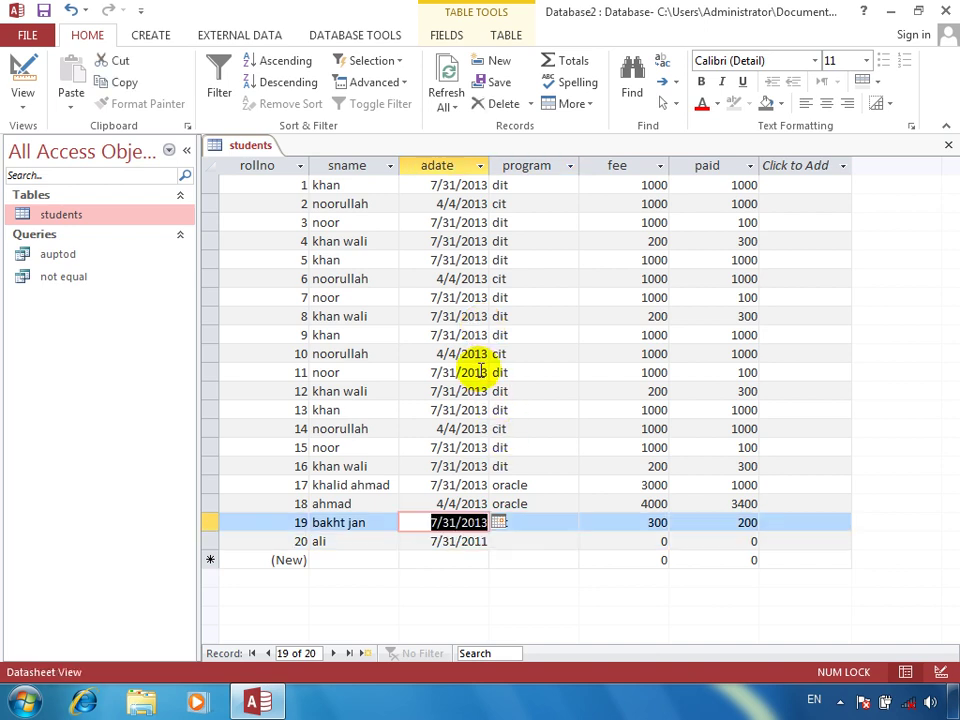
# Change the admission year to 2011 for records 11, 9, 6 and 3, then close the table
pyautogui.click(489, 370)
pyautogui.press('BackSpace')
pyautogui.write('1')
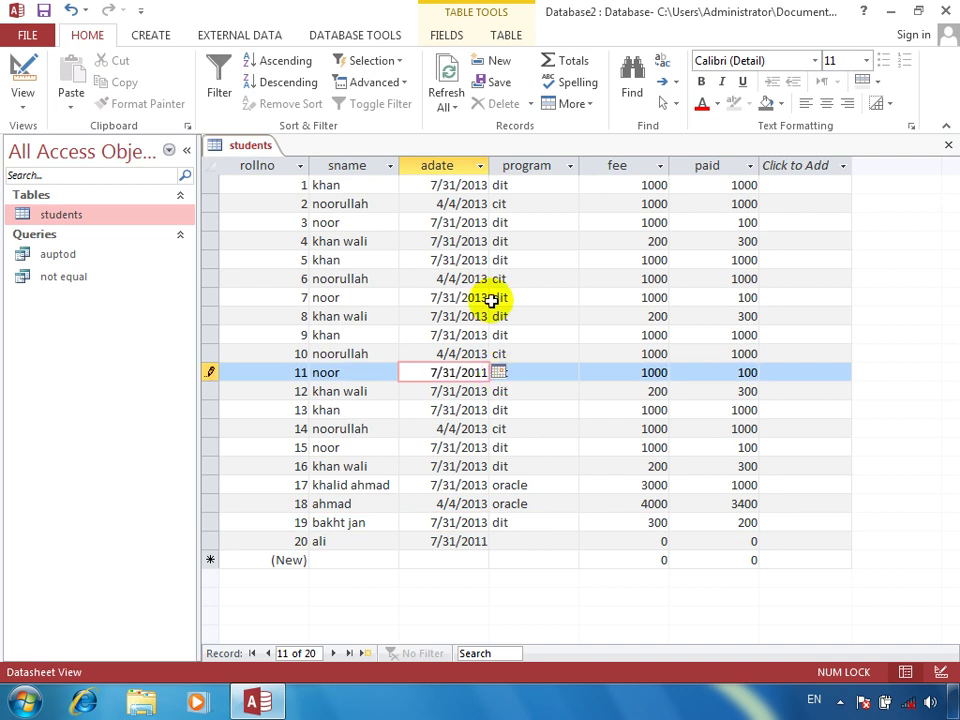
pyautogui.rightClick(485, 334)
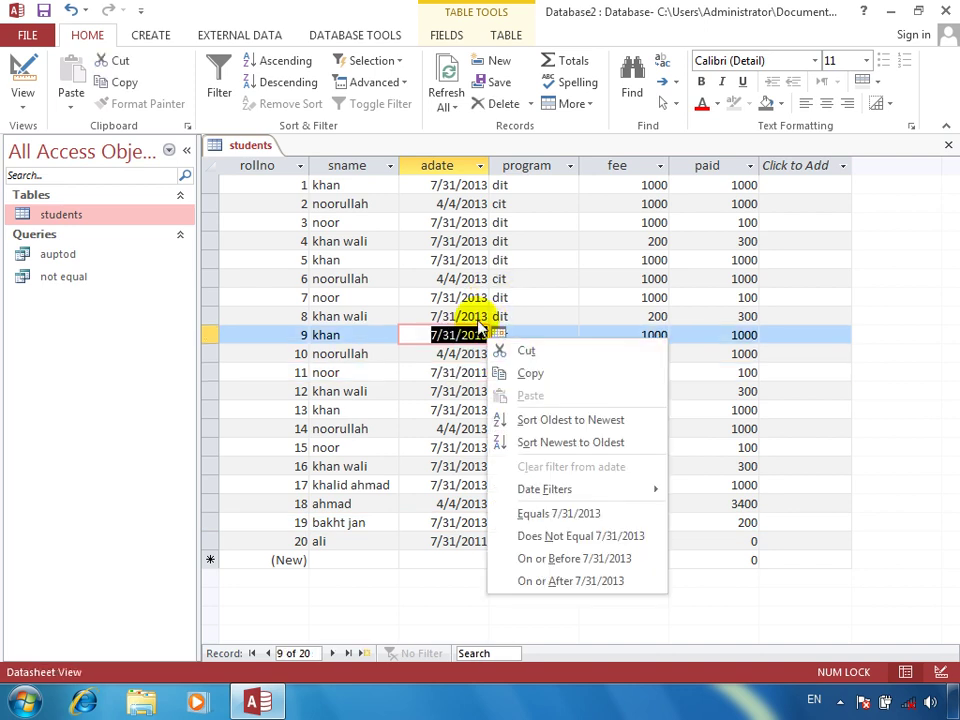
pyautogui.press('Escape')
pyautogui.click(484, 335)
pyautogui.press('BackSpace')
pyautogui.write('1')
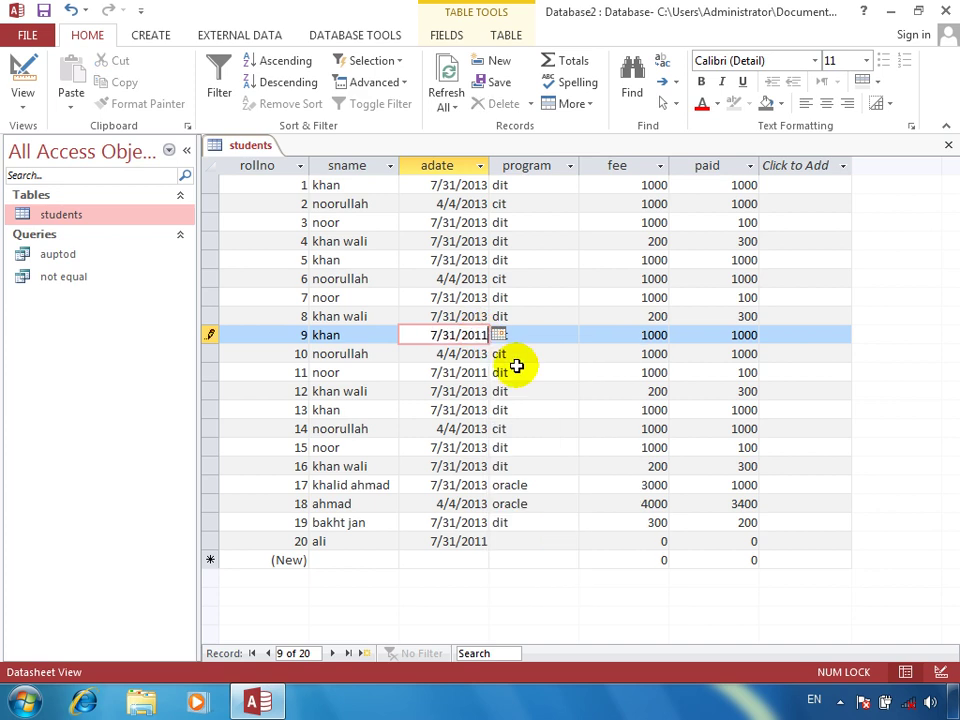
pyautogui.click(483, 278)
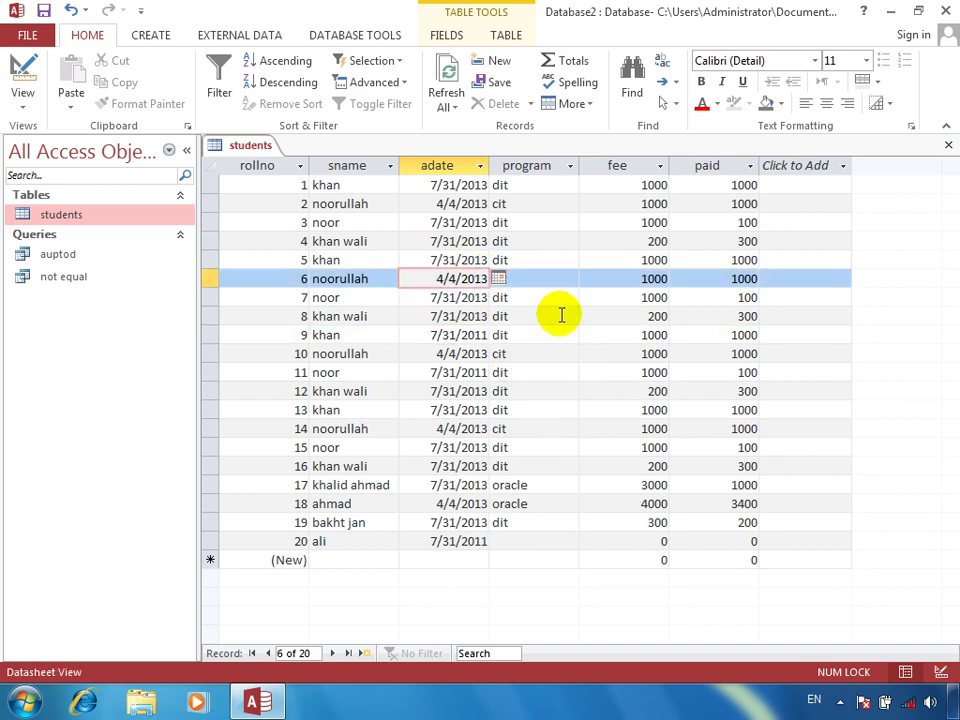
pyautogui.press('BackSpace')
pyautogui.write('1')
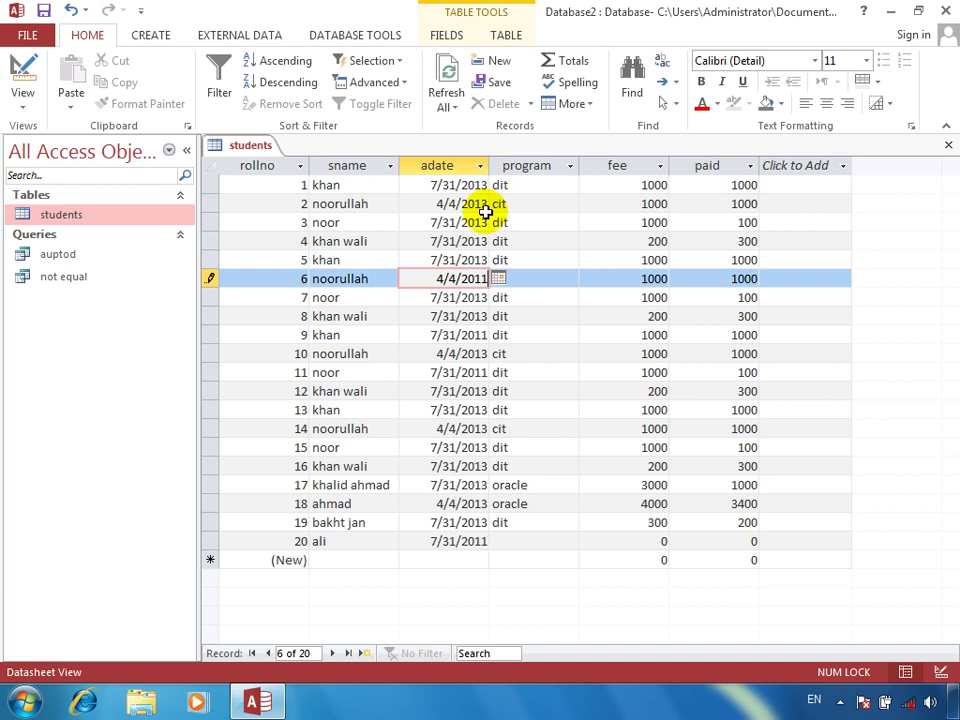
pyautogui.click(484, 222)
pyautogui.press('BackSpace')
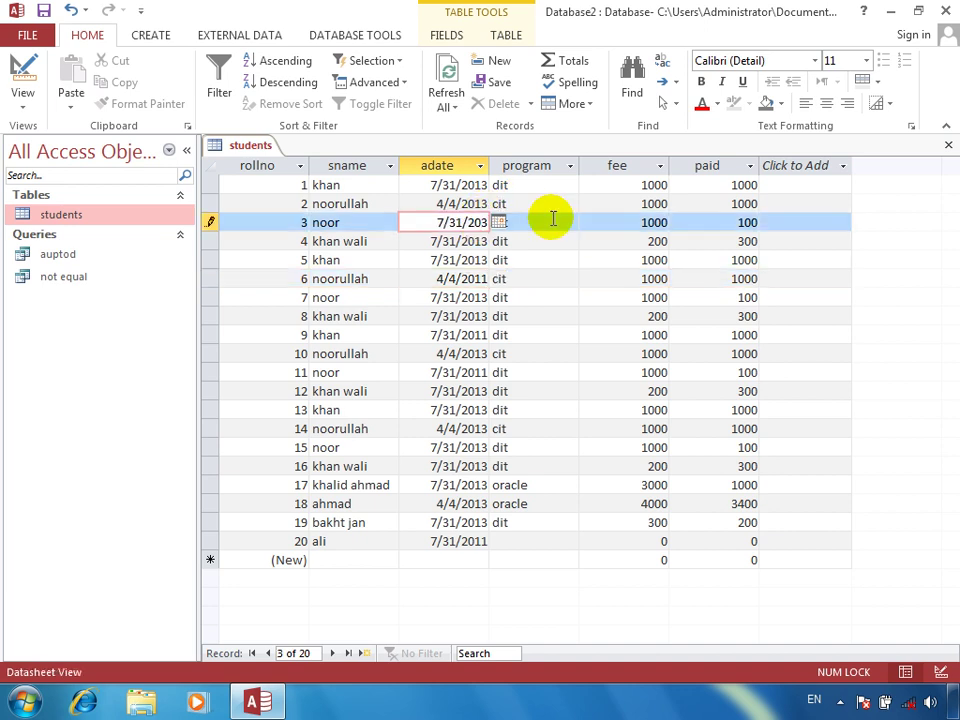
pyautogui.write('11')
pyautogui.press('Tab')
pyautogui.click(949, 145)
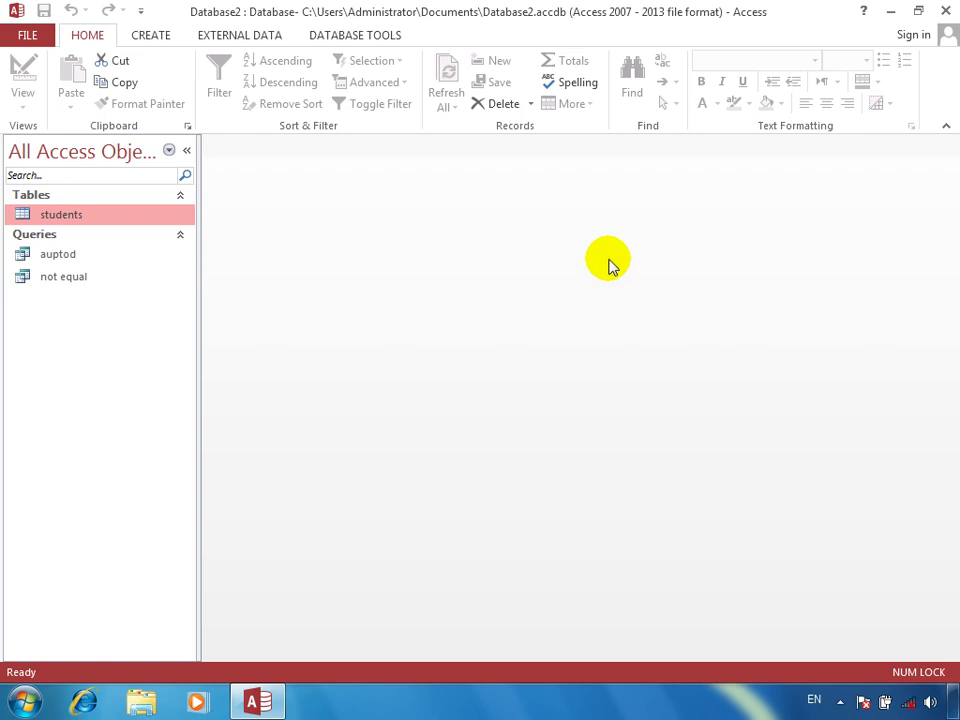
# Build a design-view query with all six students fields in the grid, opening adate's criteria Zoom box
pyautogui.click(174, 38)
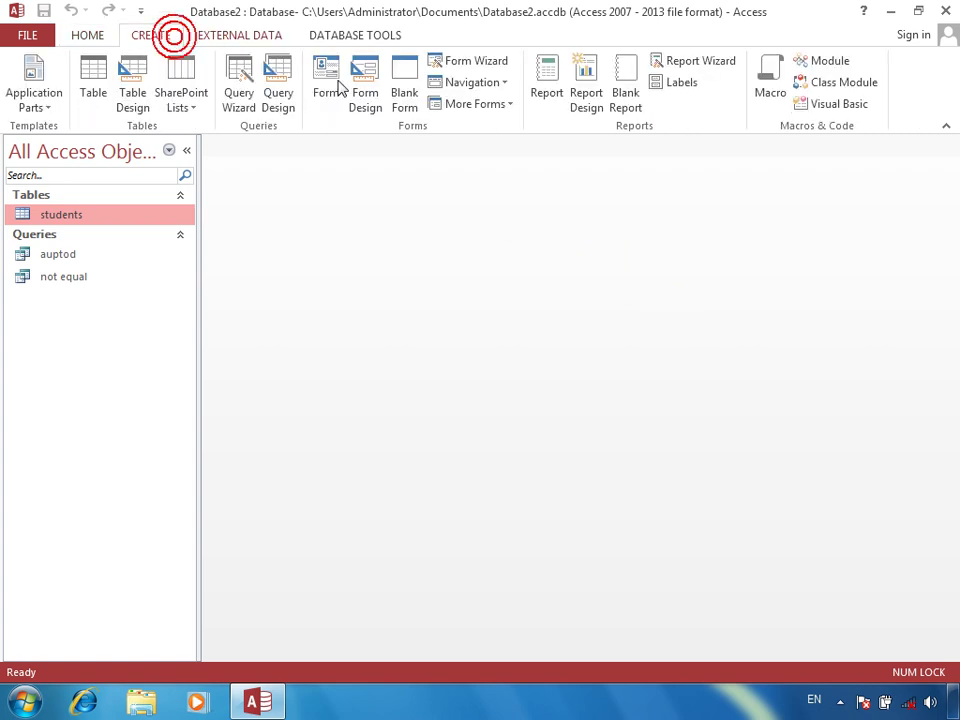
pyautogui.click(283, 82)
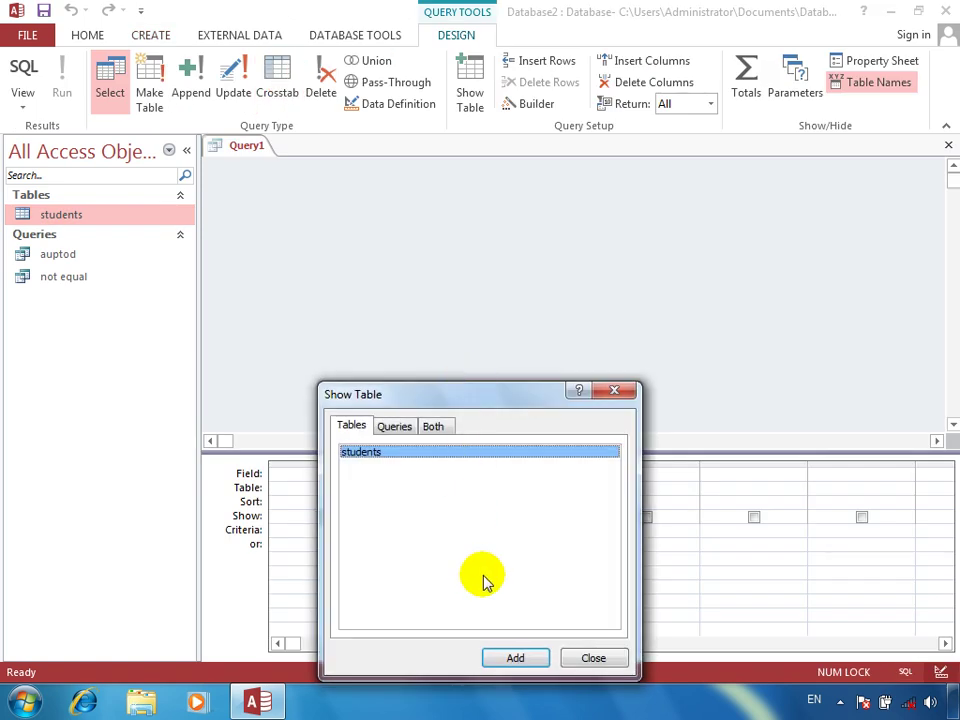
pyautogui.click(514, 658)
pyautogui.click(592, 659)
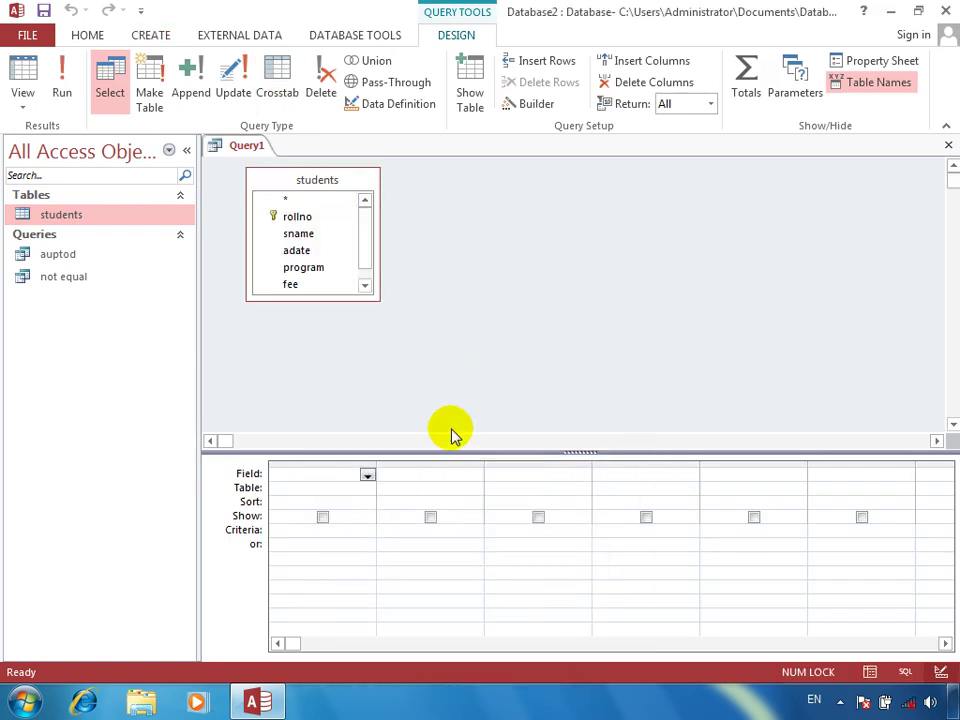
pyautogui.doubleClick(306, 183)
pyautogui.moveTo(307, 205); pyautogui.dragTo(332, 480)
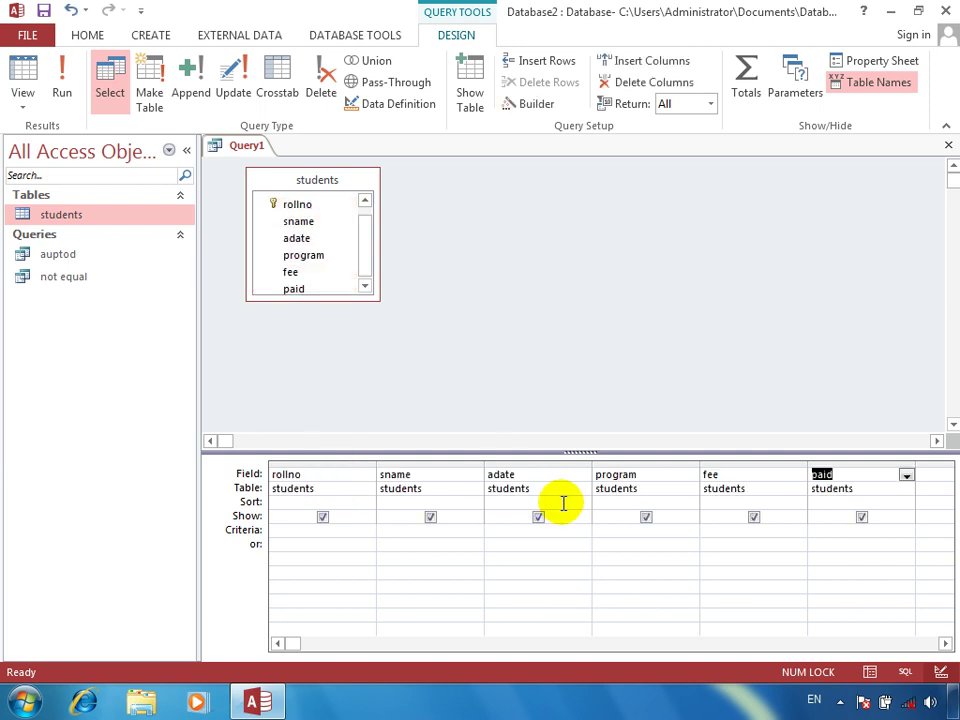
pyautogui.rightClick(508, 531)
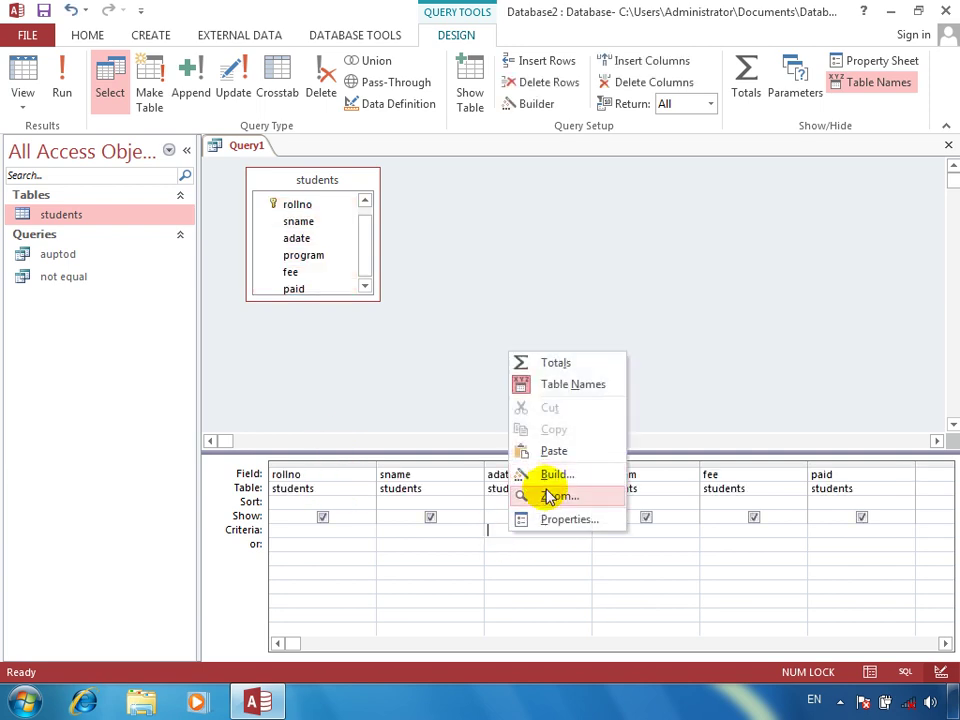
pyautogui.click(550, 495)
# Enter the adate criterion between #1/1/2011# and #1/1/2012# in the Zoom box
pyautogui.write('in')
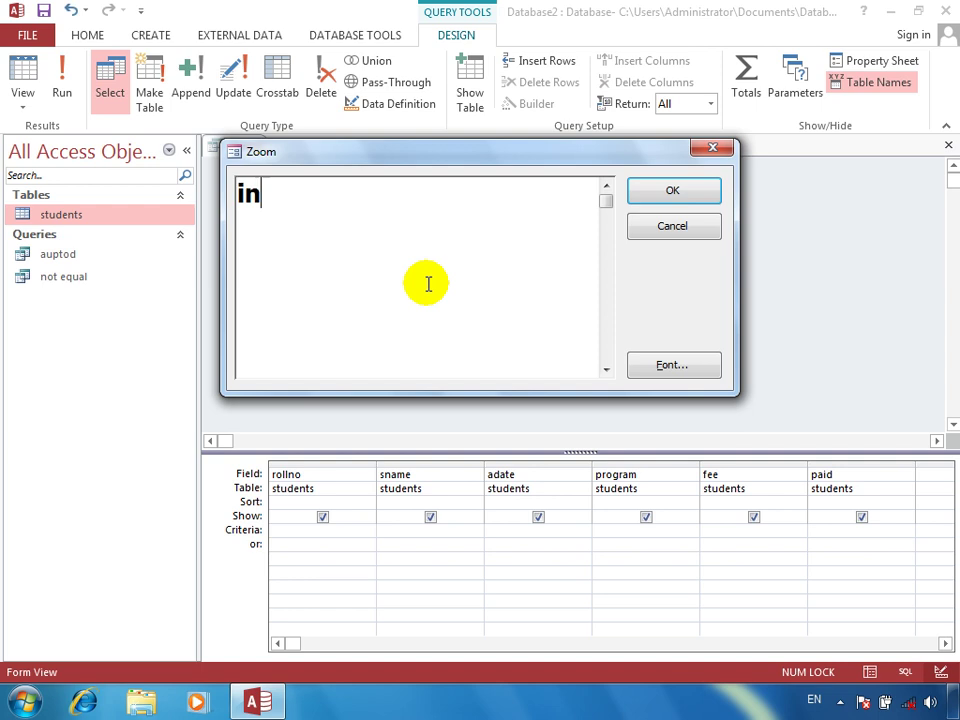
pyautogui.write('(')
pyautogui.press('BackSpace')
pyautogui.write('(#2/2/2')
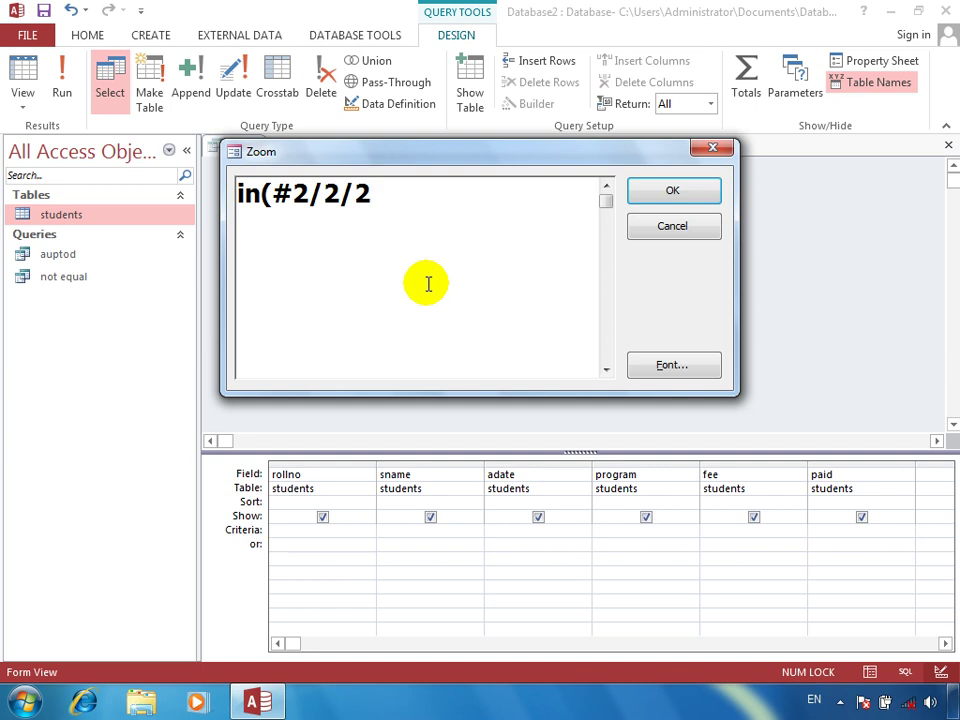
pyautogui.press('BackSpace')
pyautogui.press('BackSpace')
pyautogui.press('BackSpace')
pyautogui.press('BackSpace')
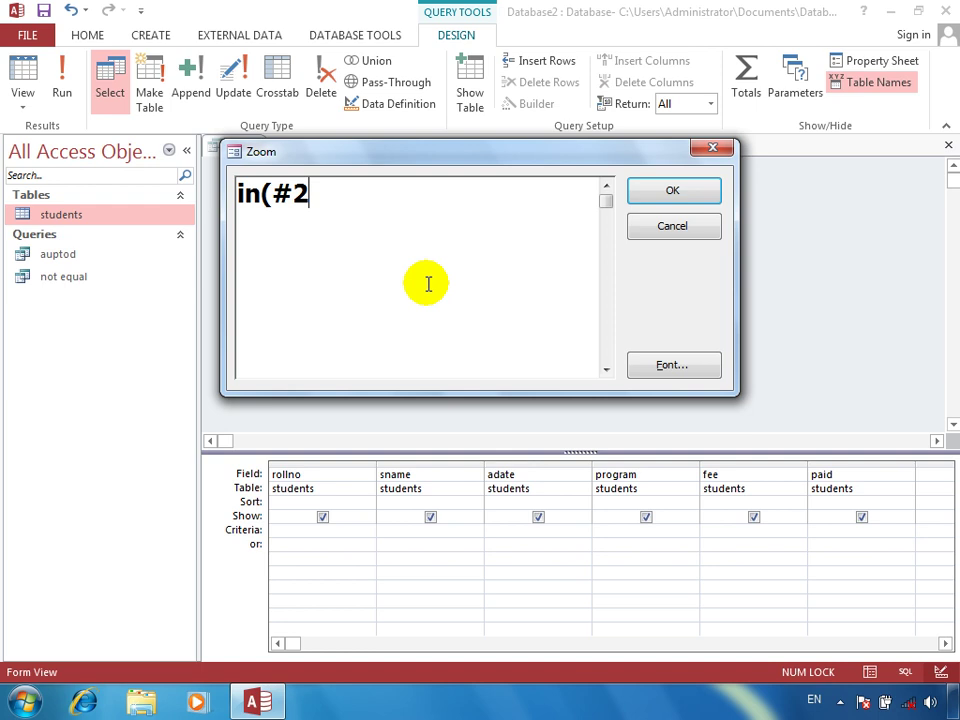
pyautogui.press('BackSpace')
pyautogui.press('BackSpace')
pyautogui.press('BackSpace')
pyautogui.press('BackSpace')
pyautogui.press('BackSpace')
pyautogui.write('bee')
pyautogui.press('BackSpace')
pyautogui.write('tween')
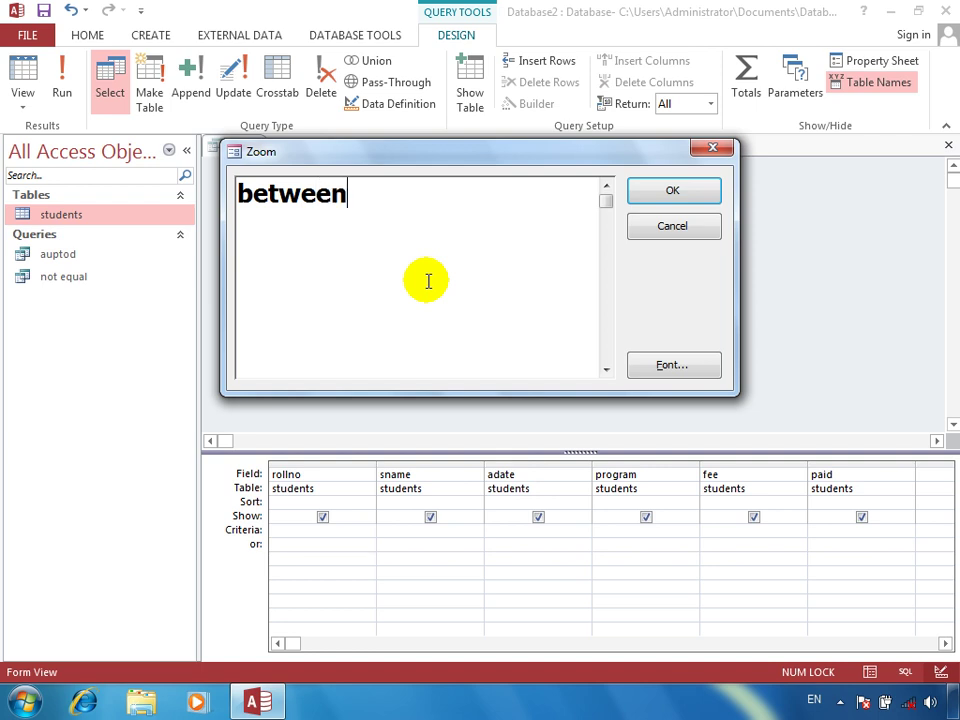
pyautogui.write('#1/')
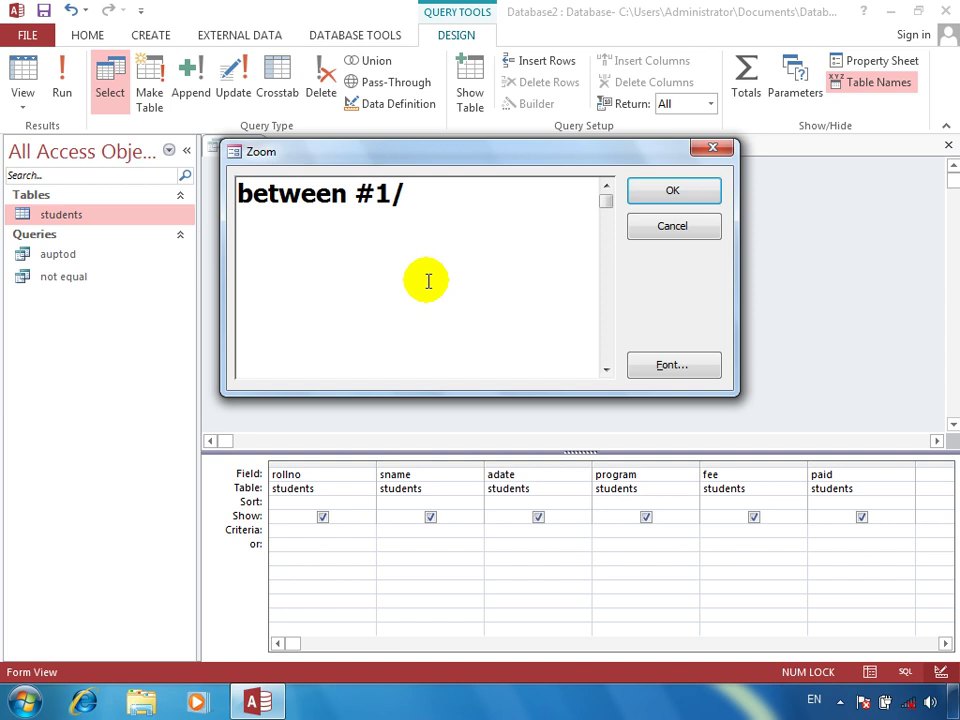
pyautogui.write('1/3')
pyautogui.press('BackSpace')
pyautogui.write('3')
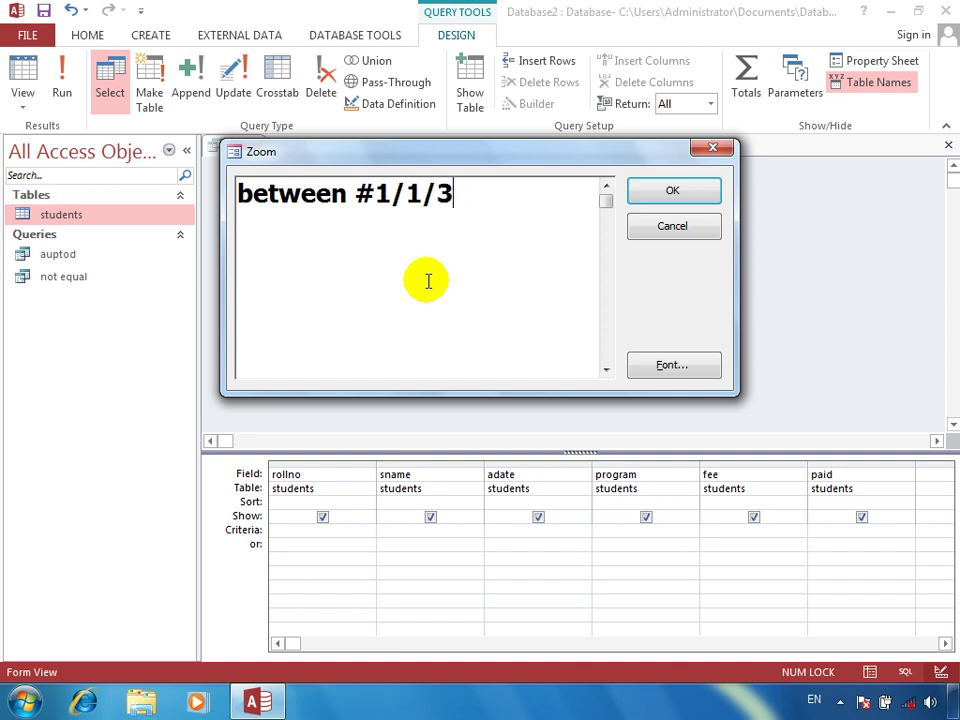
pyautogui.press('BackSpace')
pyautogui.write('2011')
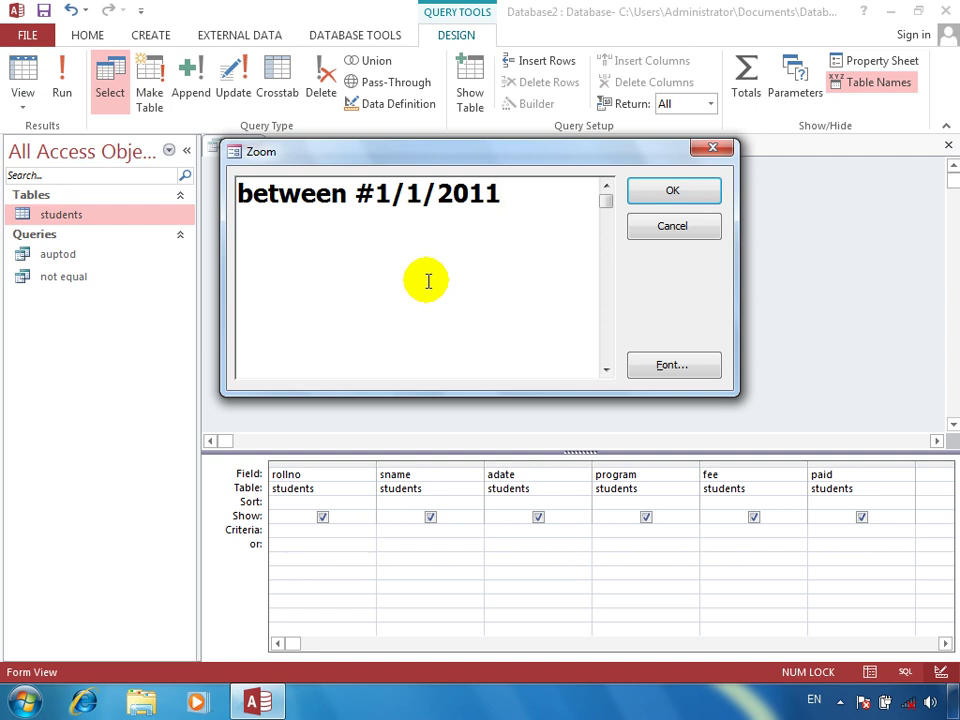
pyautogui.write('# and ')
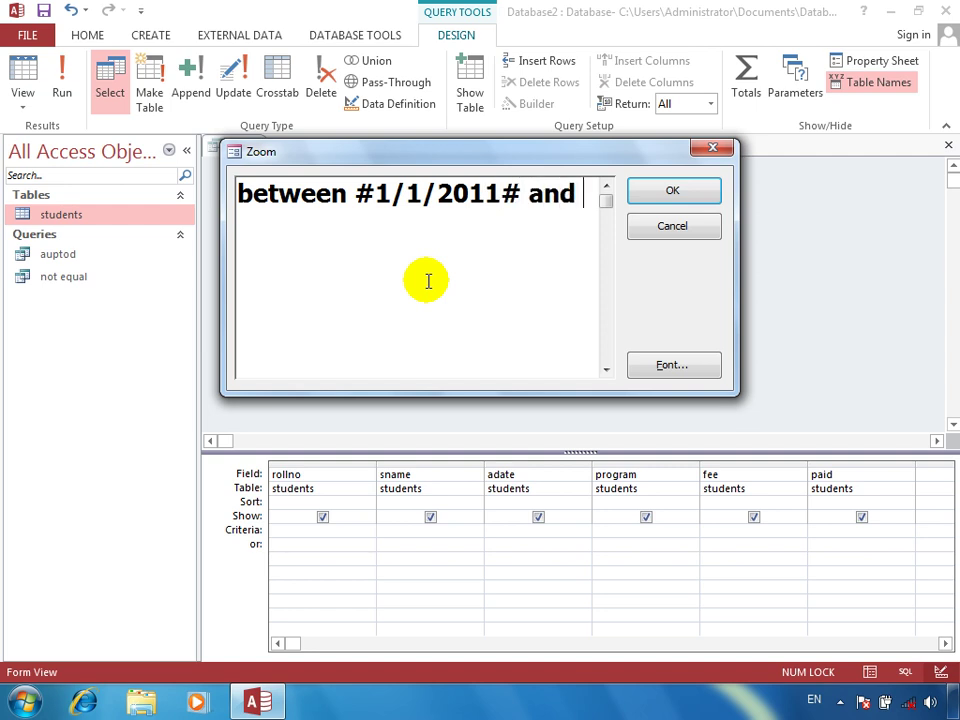
pyautogui.write('#j')
pyautogui.press('BackSpace')
pyautogui.write('1/1/2')
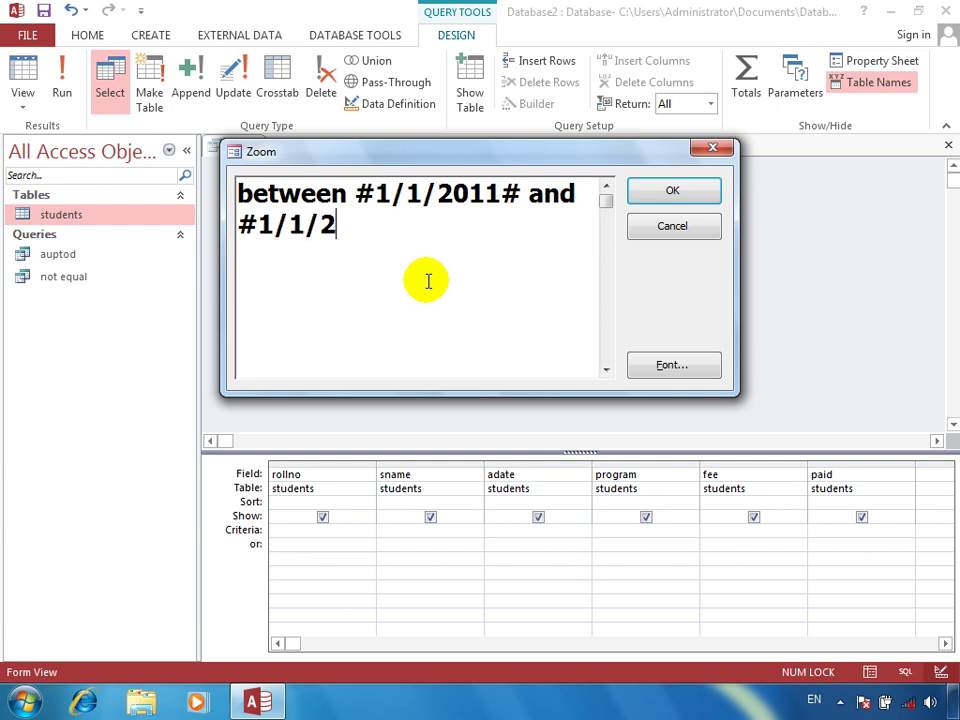
pyautogui.write('0123')
pyautogui.press('BackSpace')
pyautogui.write('@')
pyautogui.press('BackSpace')
pyautogui.write('#$')
pyautogui.press('BackSpace')
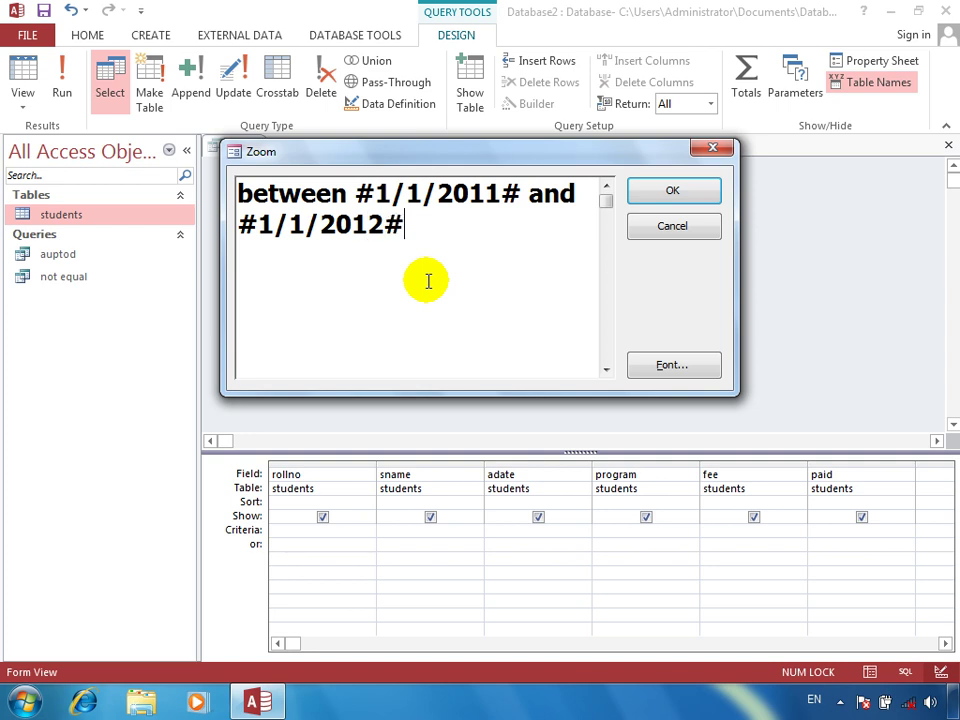
pyautogui.press('Return')
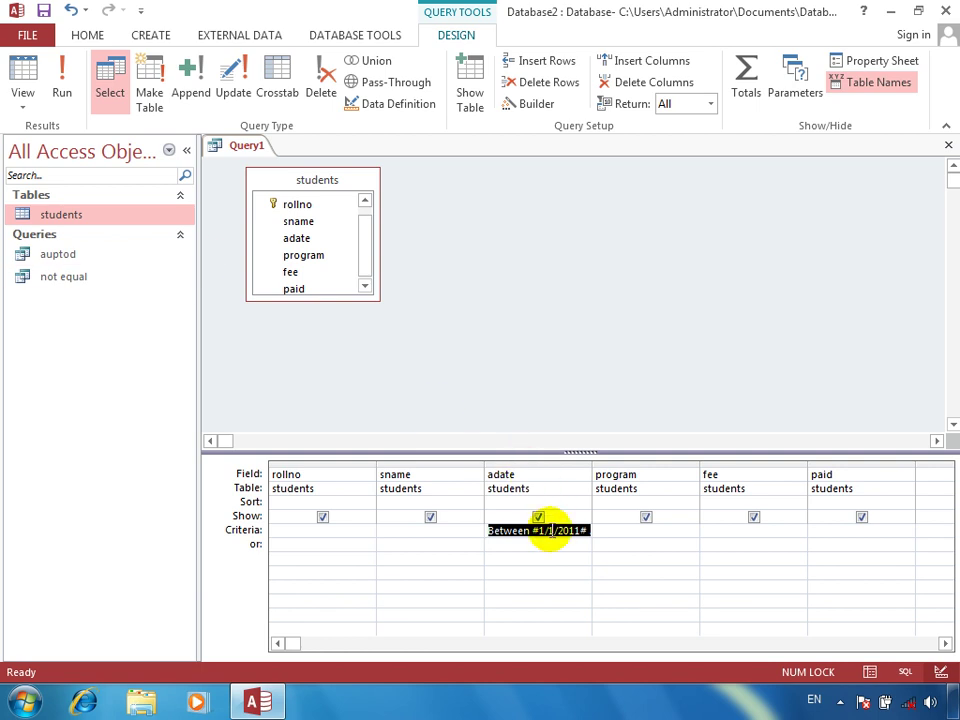
pyautogui.click(62, 90)
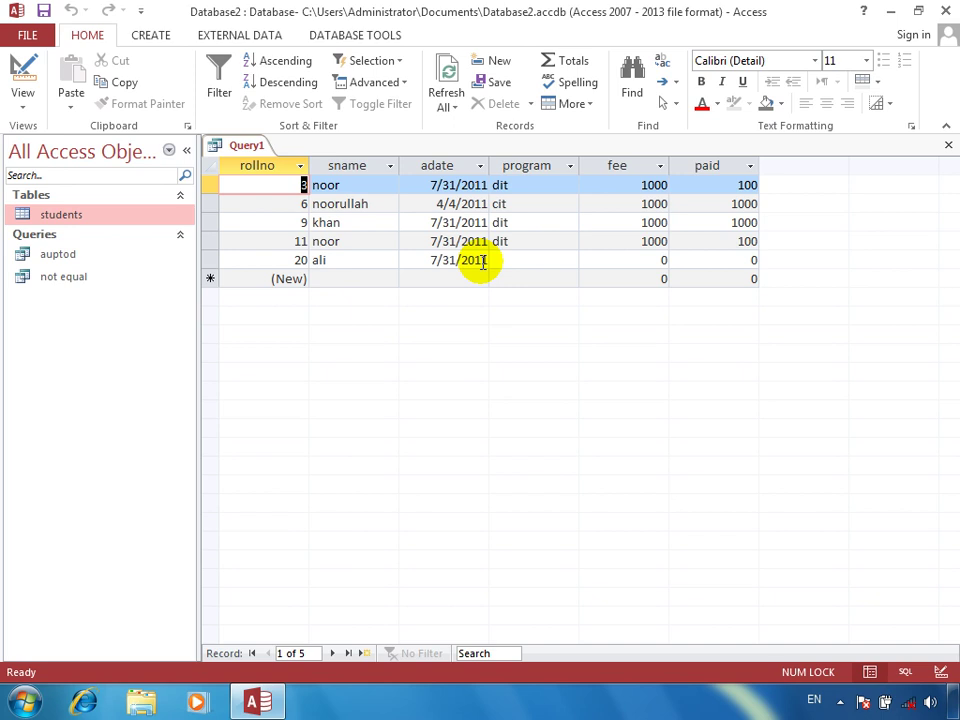
pyautogui.click(22, 72)
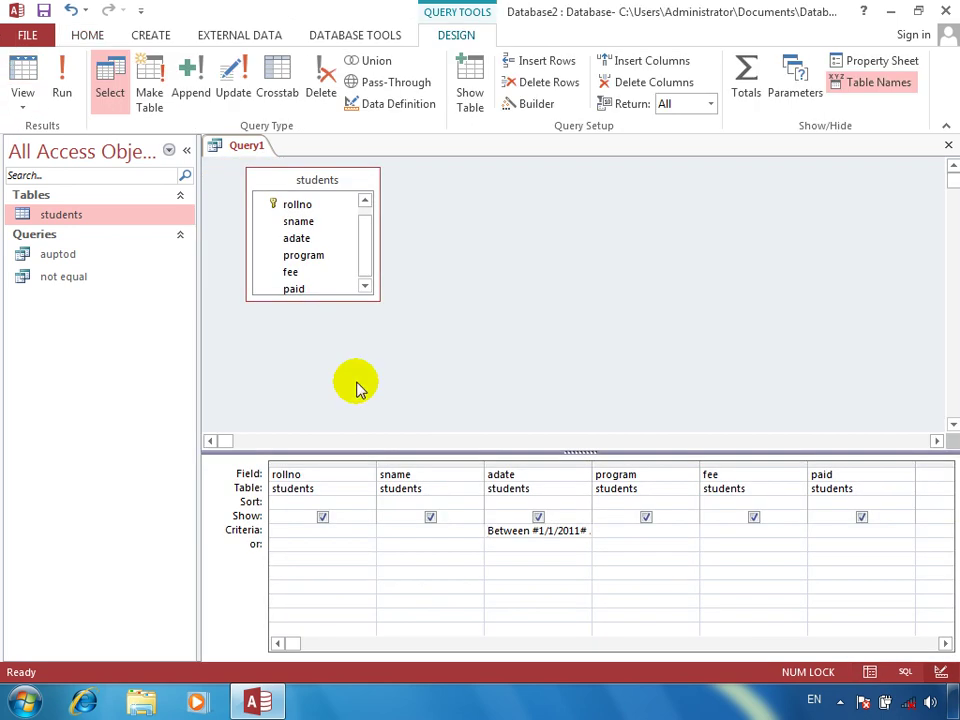
# Reopen the adate criterion in the Zoom box and close it unchanged
pyautogui.rightClick(566, 531)
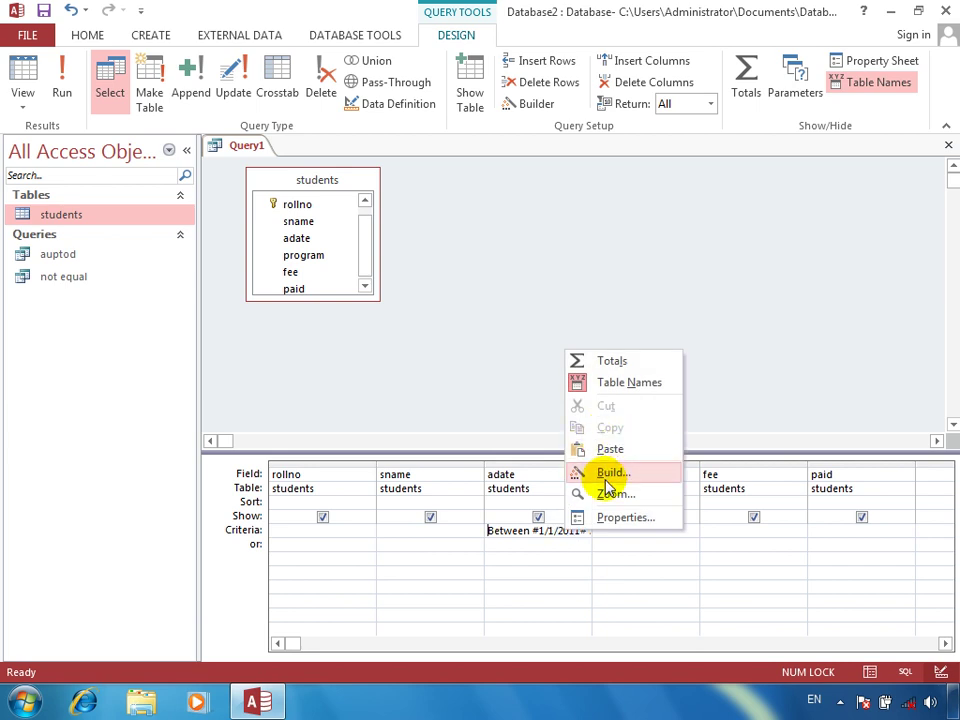
pyautogui.click(607, 494)
pyautogui.click(336, 216)
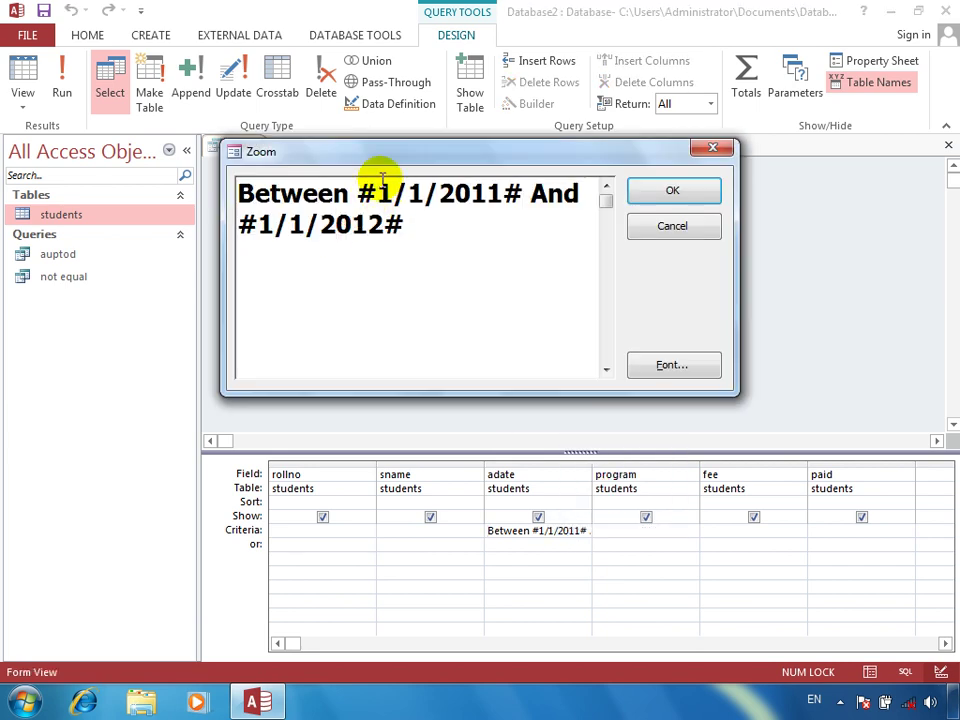
pyautogui.click(429, 263)
pyautogui.press('Return')
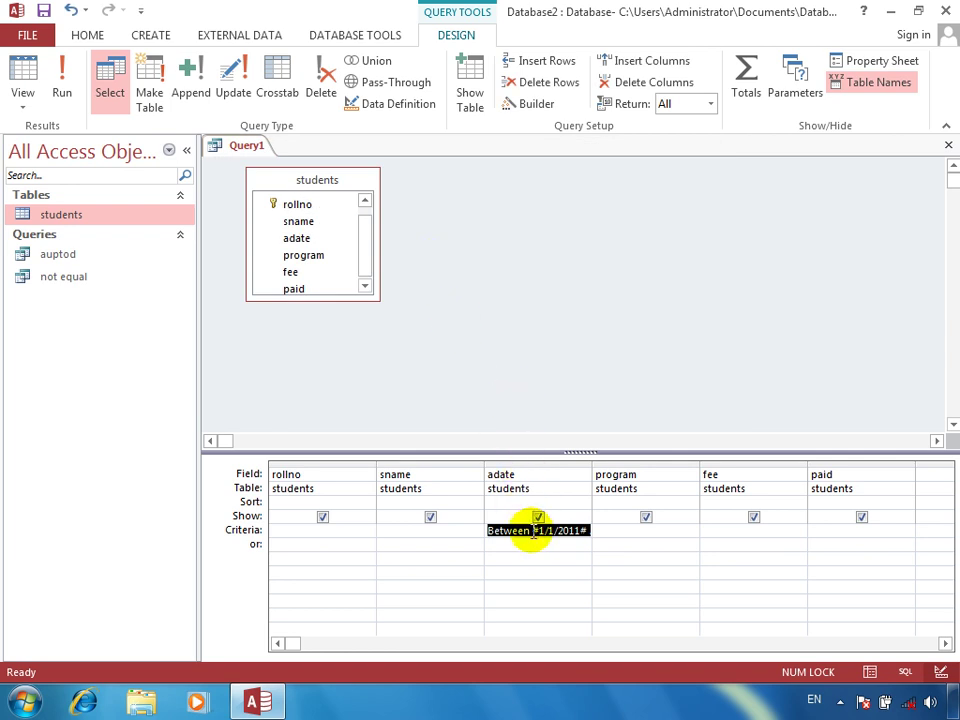
# Delete the stray text after the criterion so only the Between date expression remains
pyautogui.rightClick(535, 531)
pyautogui.click(572, 494)
pyautogui.click(439, 316)
pyautogui.write('"khan')
pyautogui.press('BackSpace')
pyautogui.press('BackSpace')
pyautogui.press('BackSpace')
pyautogui.press('BackSpace')
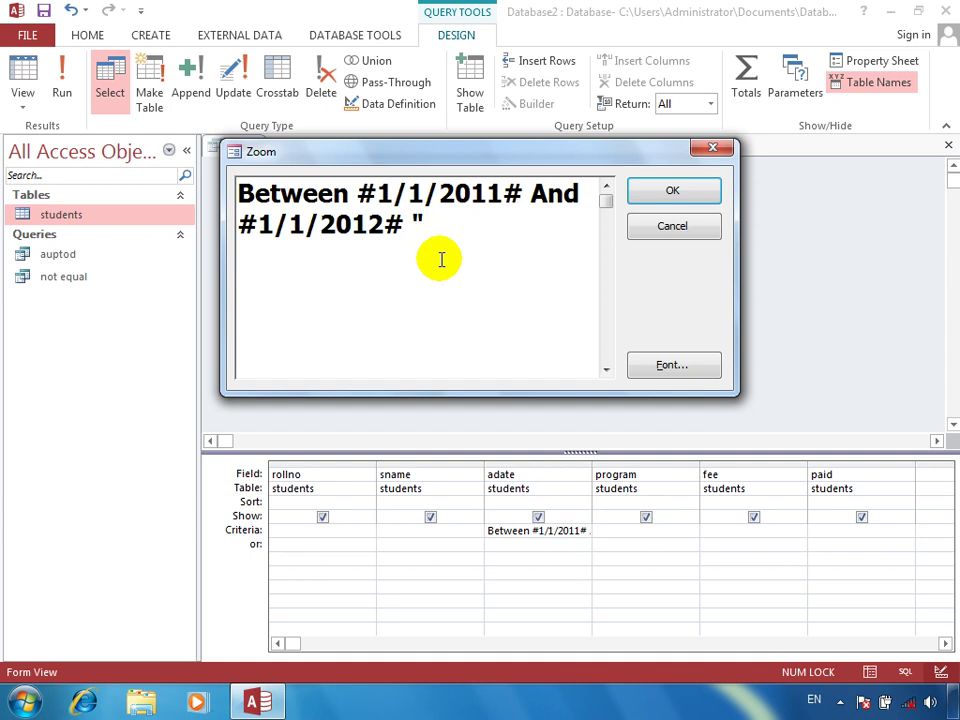
pyautogui.write('adman"')
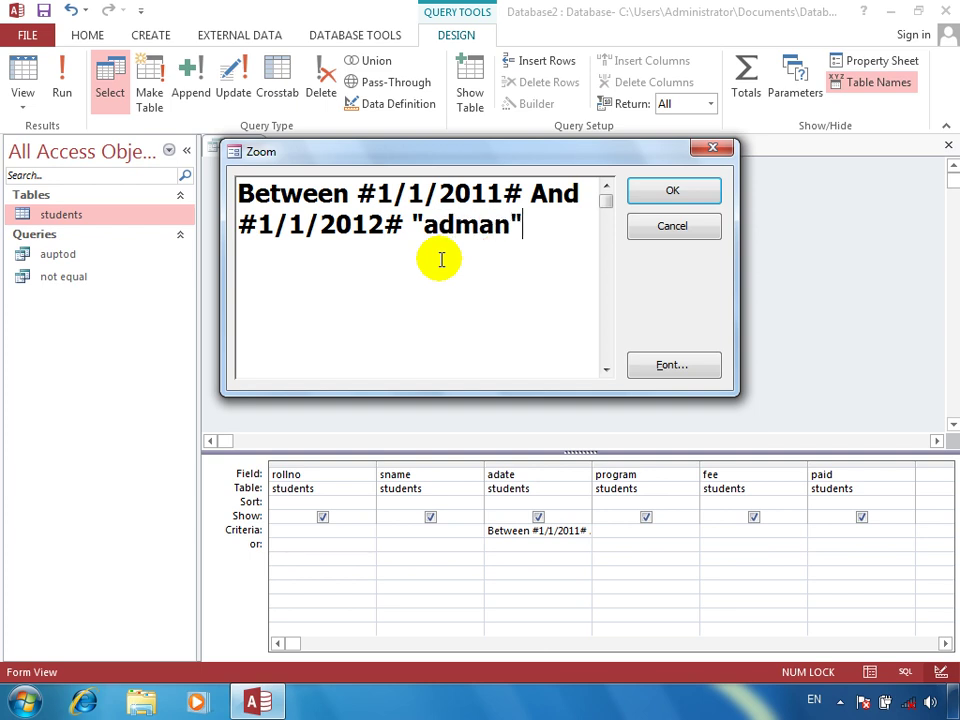
pyautogui.press('BackSpace')
pyautogui.press('BackSpace')
pyautogui.press('BackSpace')
pyautogui.press('BackSpace')
pyautogui.press('BackSpace')
pyautogui.press('BackSpace')
pyautogui.press('BackSpace')
pyautogui.press('BackSpace')
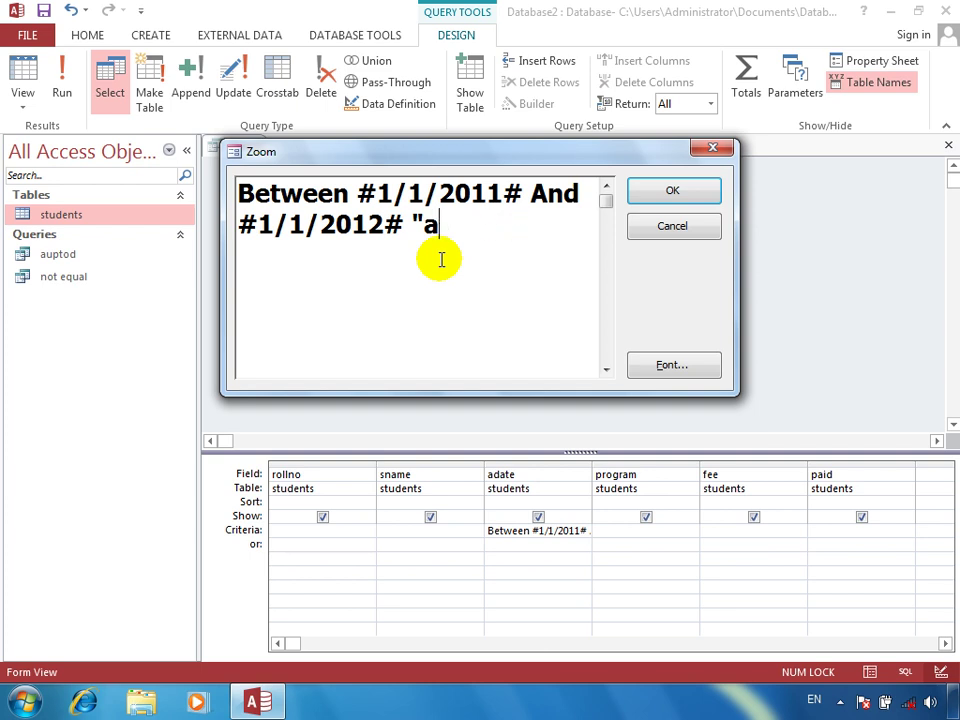
pyautogui.moveTo(401, 228); pyautogui.dragTo(386, 228)
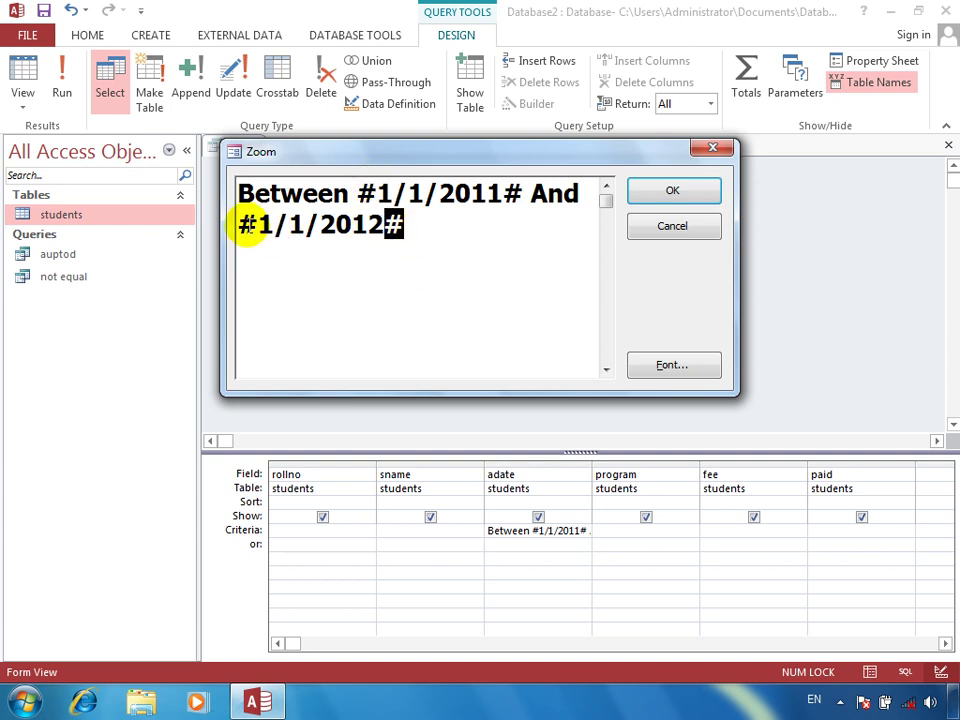
pyautogui.moveTo(256, 225); pyautogui.dragTo(243, 225)
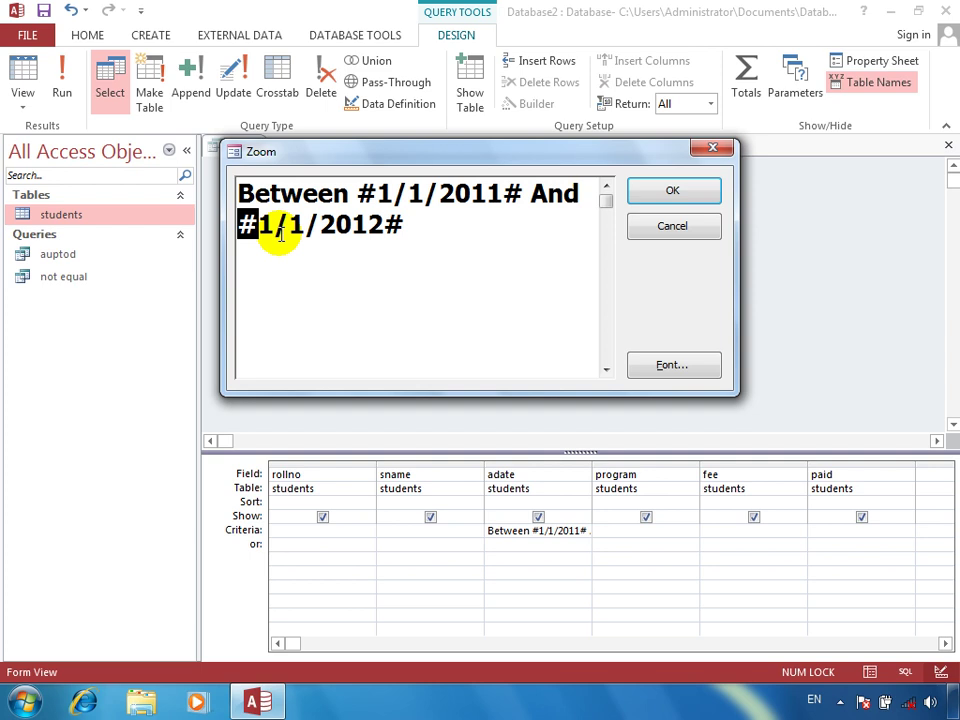
# Replace the date range in the adate criterion with <#1/1/2013#
pyautogui.moveTo(495, 223); pyautogui.dragTo(208, 189)
pyautogui.press('BackSpace')
pyautogui.write('<')
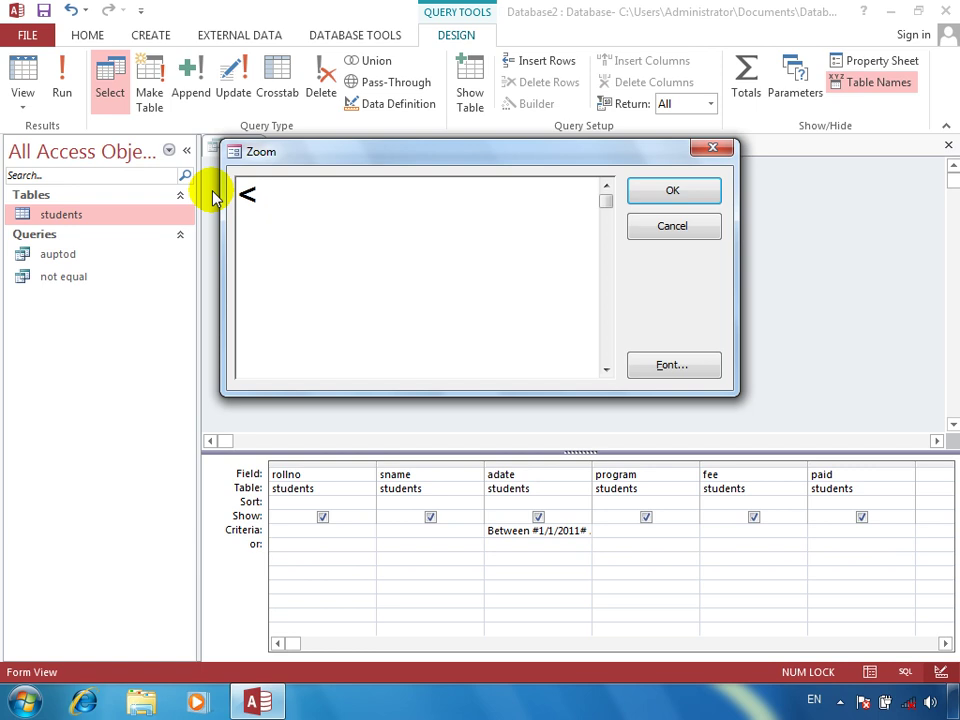
pyautogui.write('#1/1/')
pyautogui.press('BackSpace')
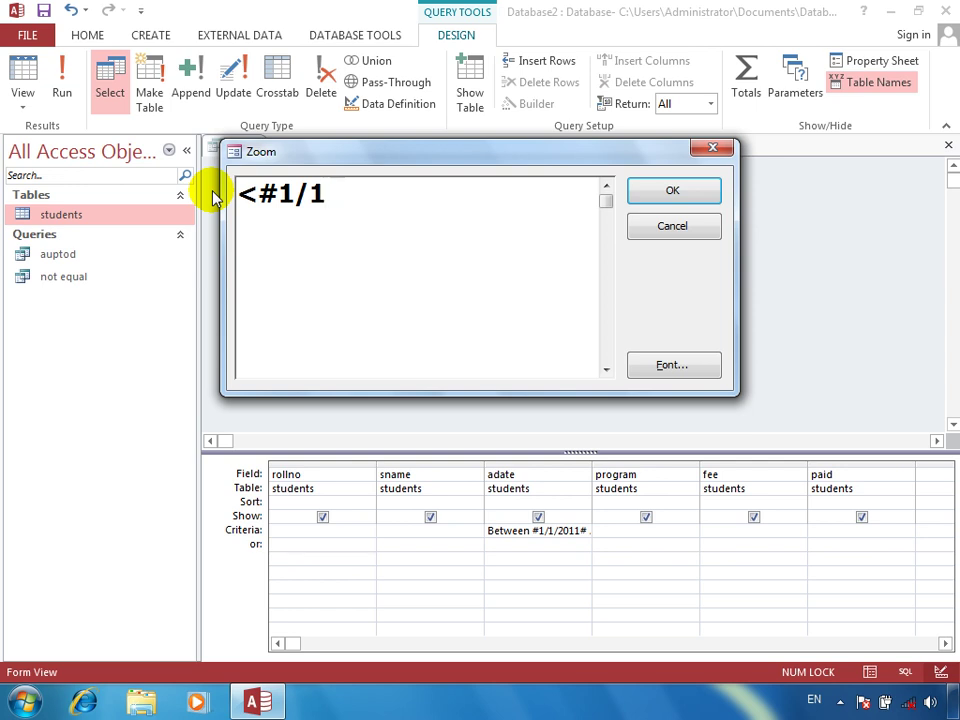
pyautogui.write('2')
pyautogui.press('BackSpace')
pyautogui.press('BackSpace')
pyautogui.write('/2')
pyautogui.press('BackSpace')
pyautogui.press('BackSpace')
pyautogui.write('2')
pyautogui.press('BackSpace')
pyautogui.write('1/2013')
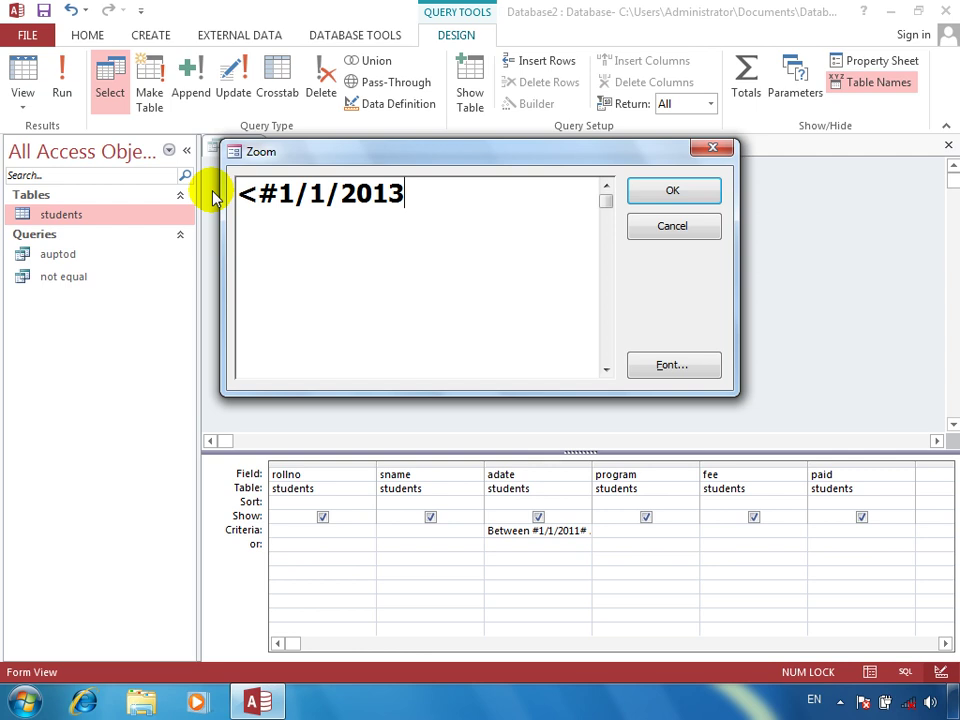
pyautogui.write('#')
pyautogui.press('Return')
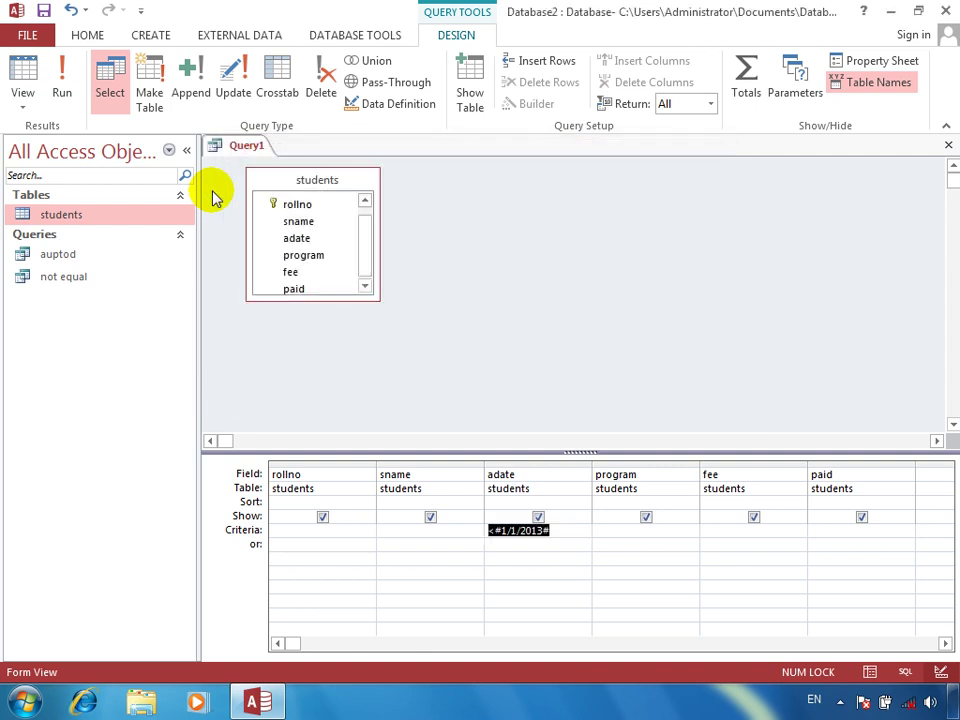
# Run the query, listing the five students (rollno 3, 6, 9, 11, 20) admitted in 2011
pyautogui.click(60, 75)
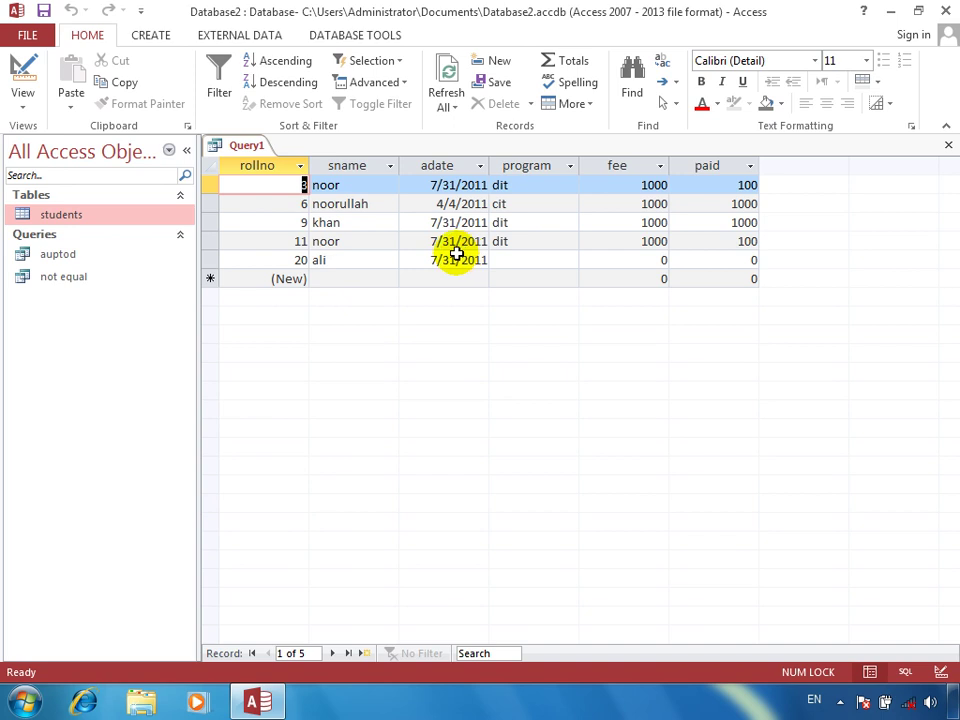
# Save and close the date query as Query1, then reopen the students table
pyautogui.click(24, 72)
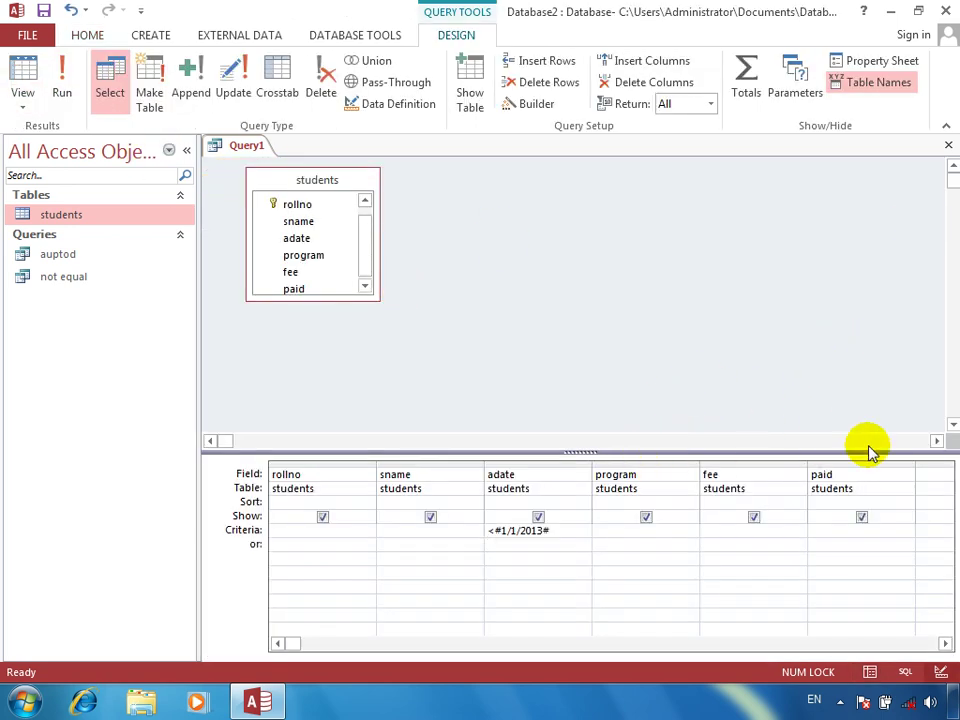
pyautogui.click(948, 145)
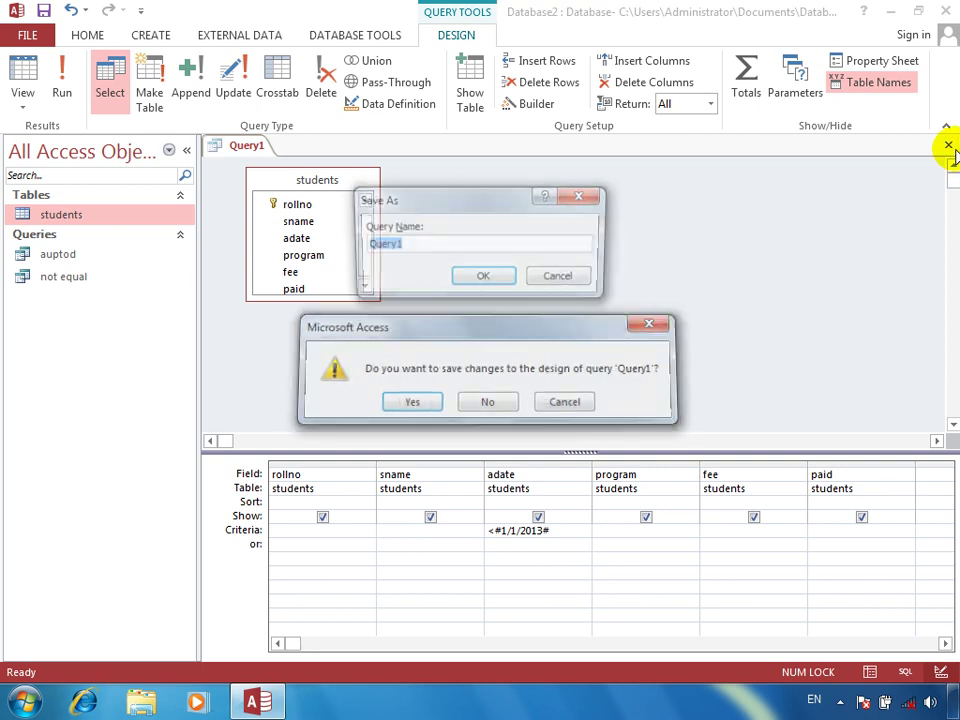
pyautogui.press('Return')
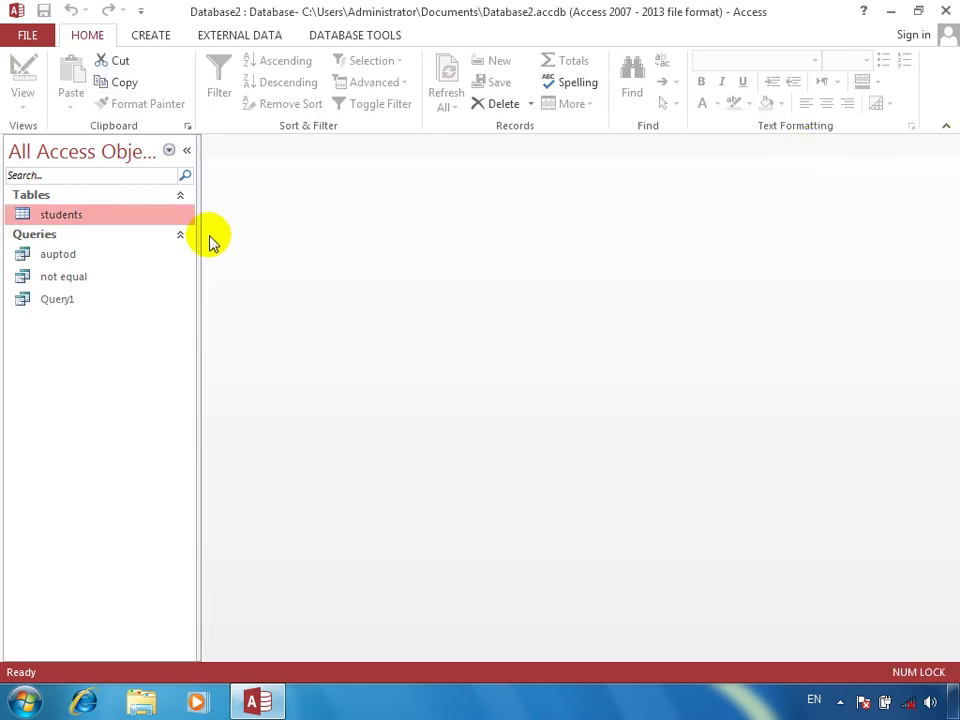
pyautogui.doubleClick(105, 219)
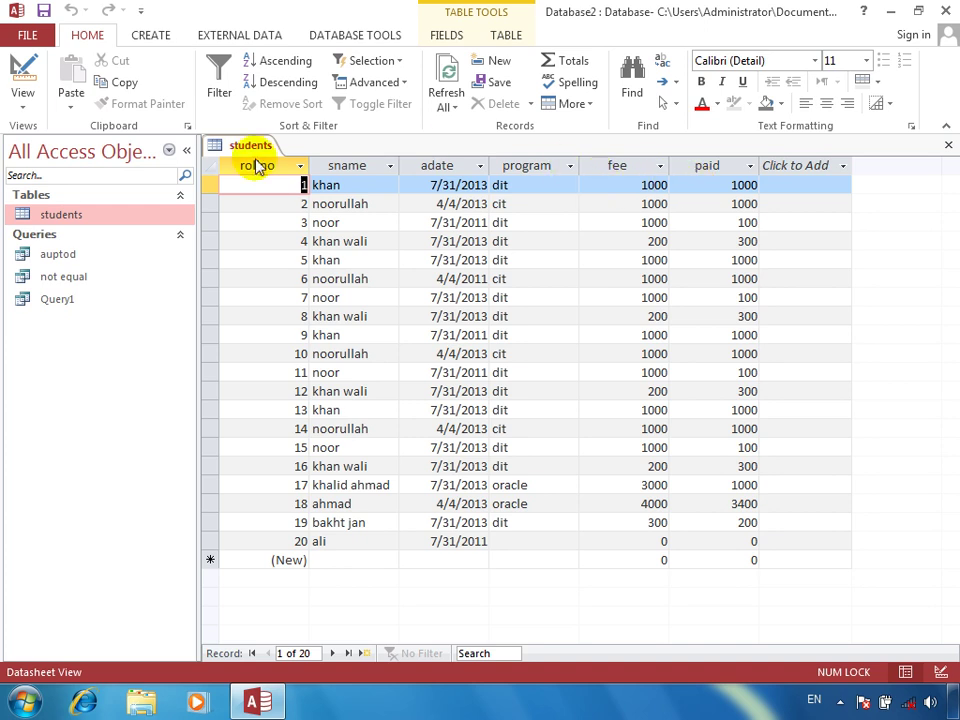
# Delete the old paid field in Design view and re-create paid with the Yes/No data type
pyautogui.click(38, 78)
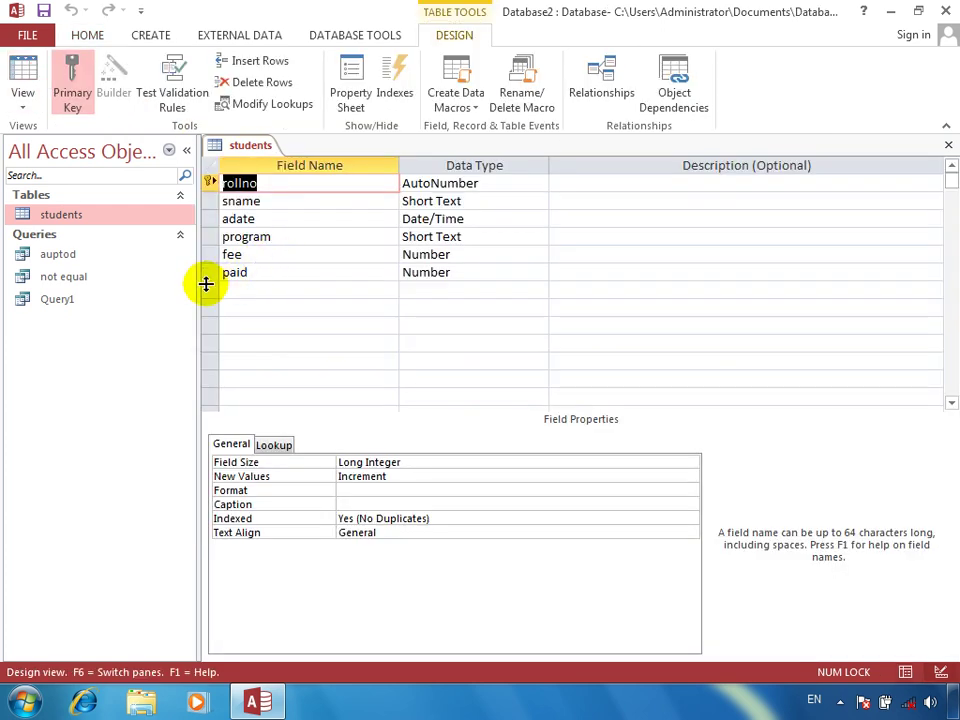
pyautogui.click(204, 276)
pyautogui.press('Delete')
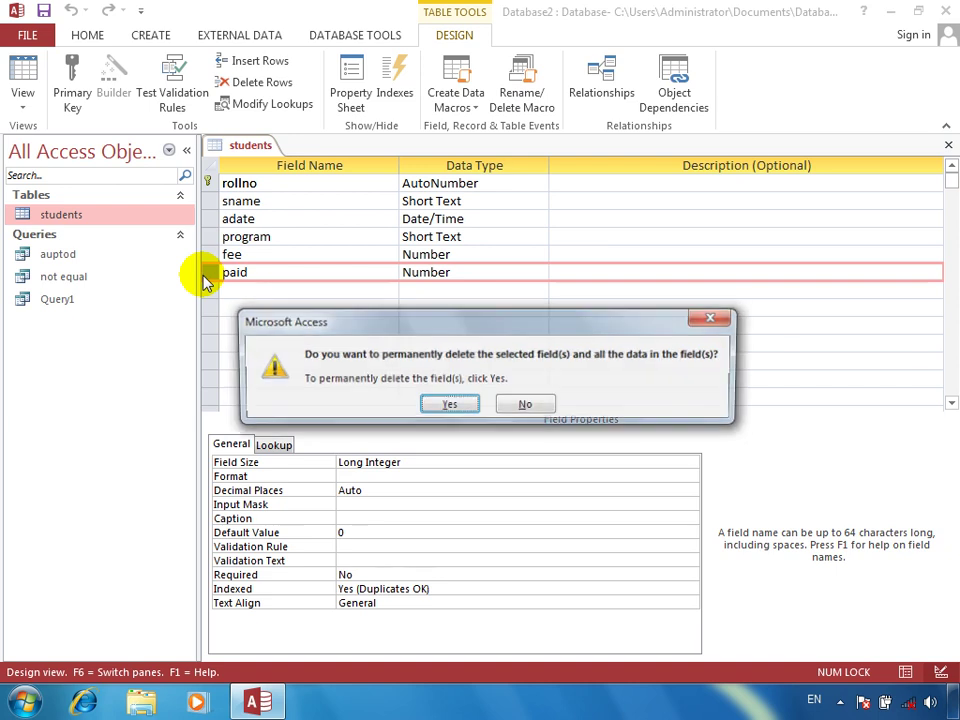
pyautogui.press('Return')
pyautogui.press('Return')
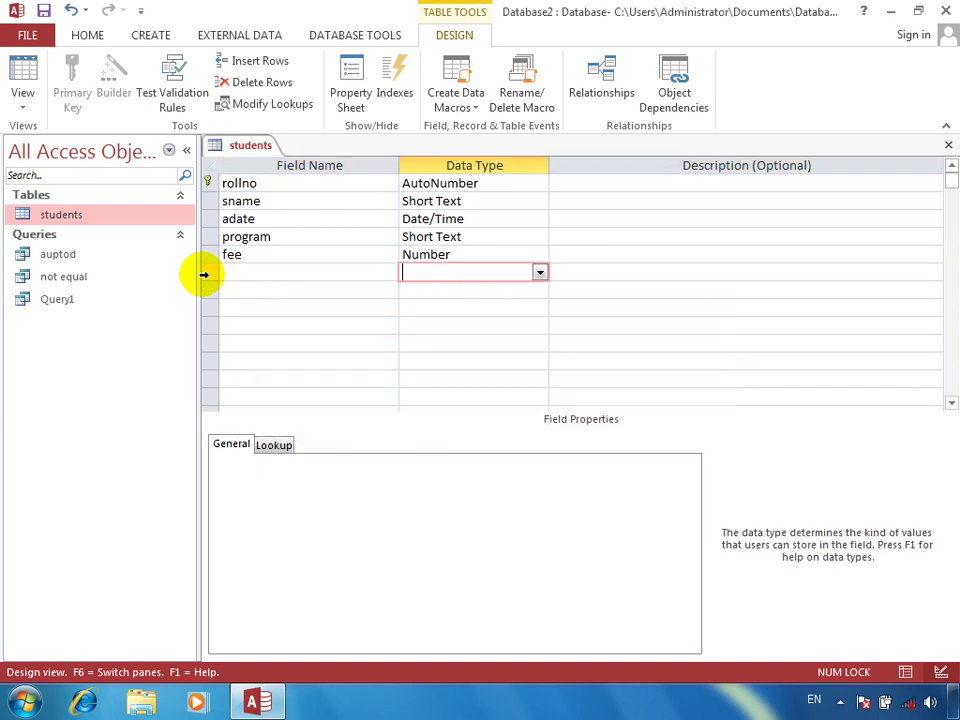
pyautogui.write('paid')
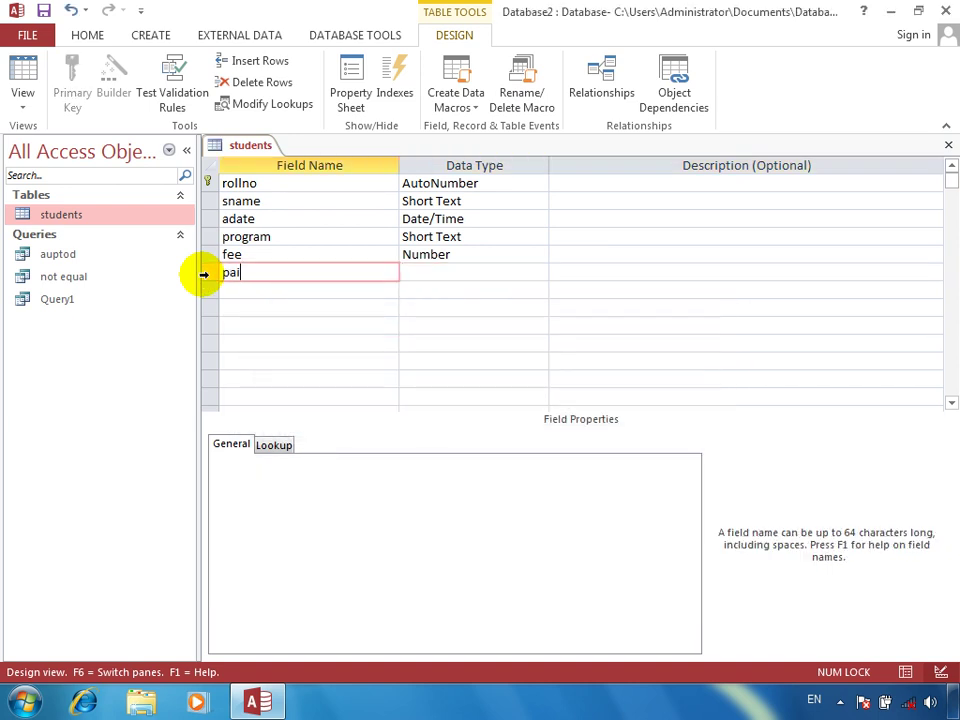
pyautogui.press('Tab')
pyautogui.write('y')
pyautogui.press('Tab')
pyautogui.press('Tab')
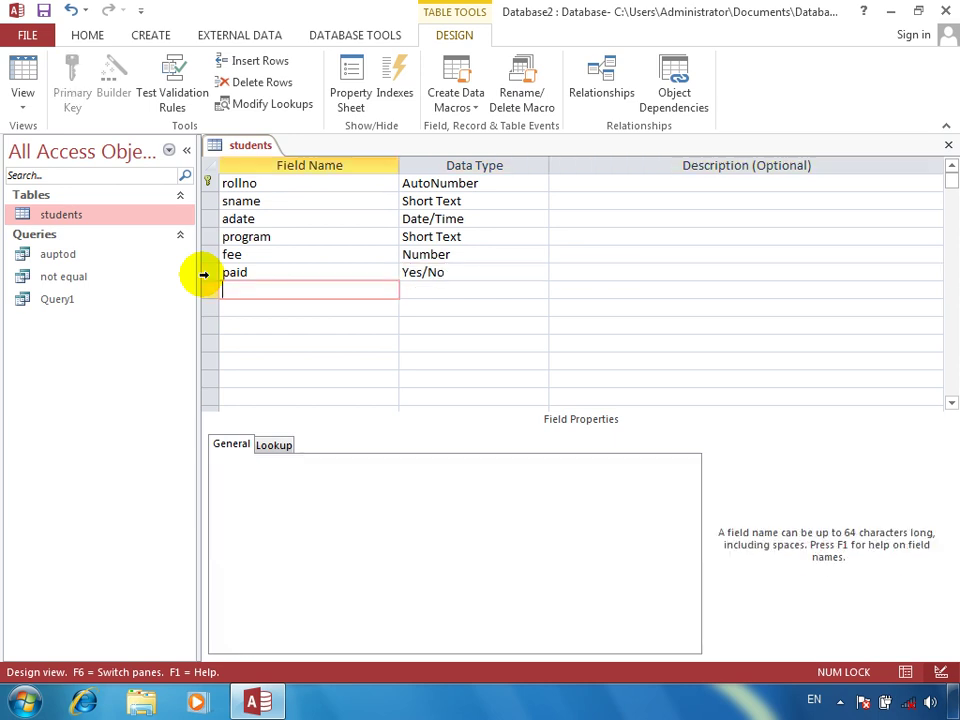
pyautogui.click(22, 75)
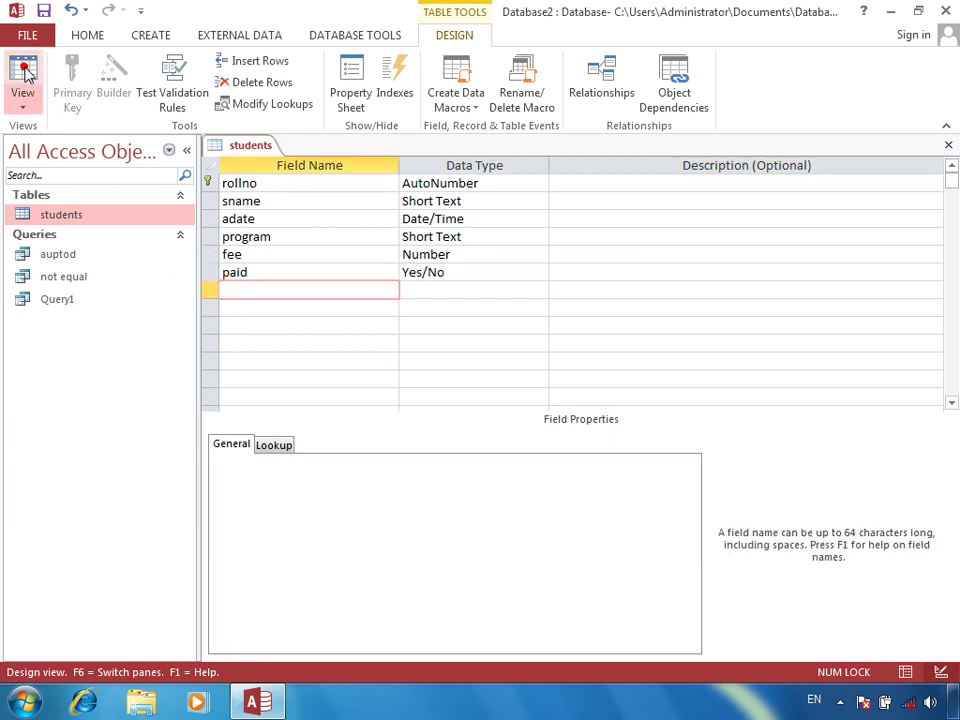
# Save the table and tick paid for rollno 1, 4, 6, 9–12 and 17–19
pyautogui.press('Return')
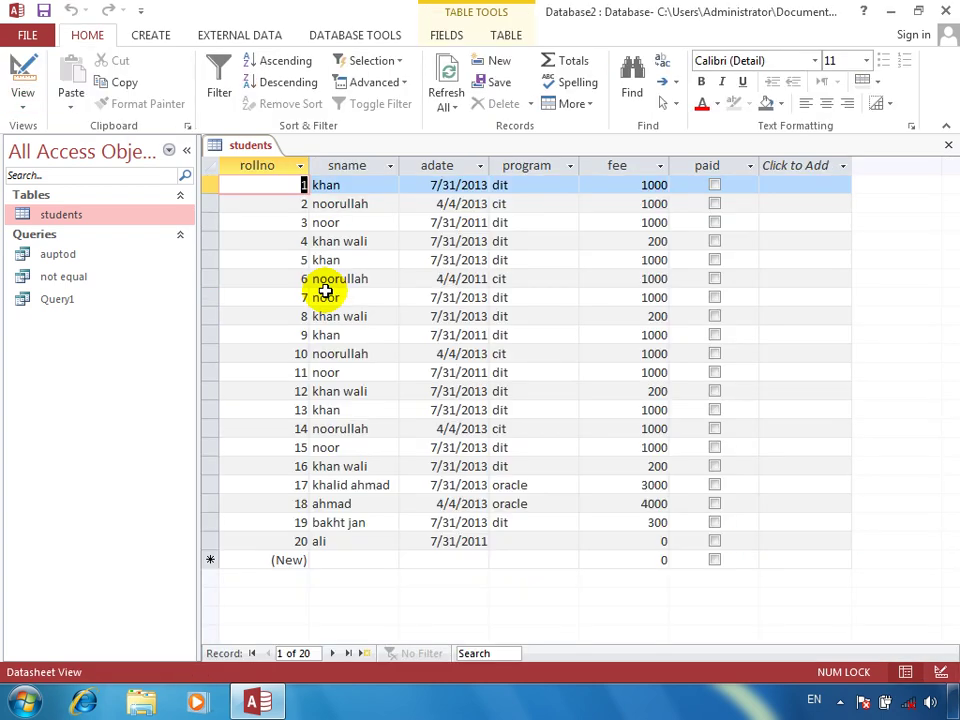
pyautogui.press('Tab')
pyautogui.press('Tab')
pyautogui.press('Tab')
pyautogui.press('Tab')
pyautogui.press('Tab')
pyautogui.press('Tab')
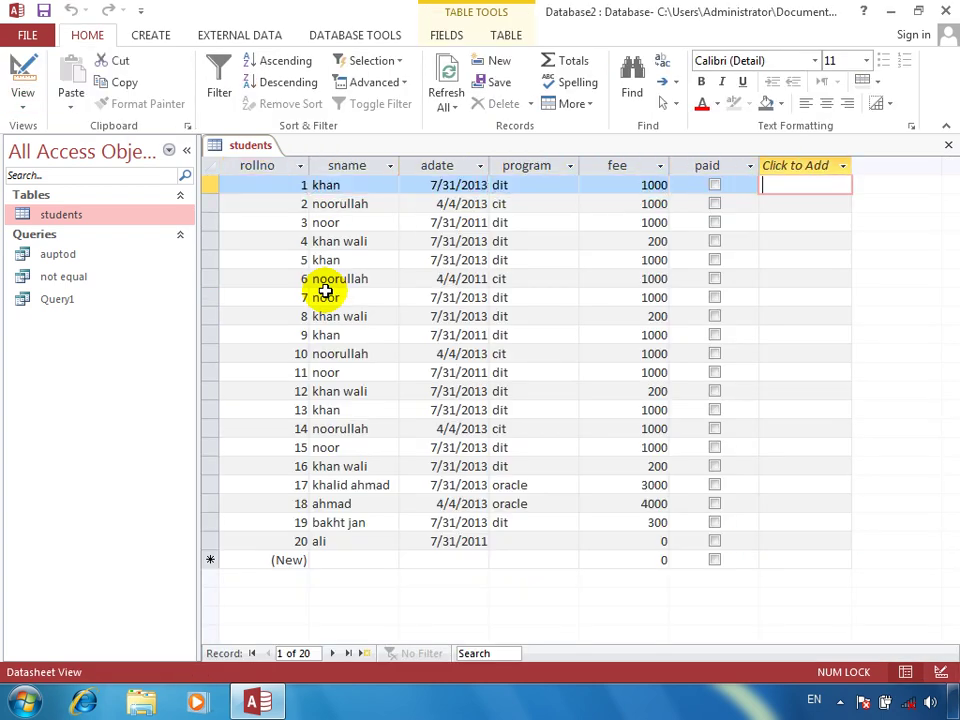
pyautogui.hotkey('shift', 'Tab')
pyautogui.press('space')
pyautogui.press('Down')
pyautogui.press('Down')
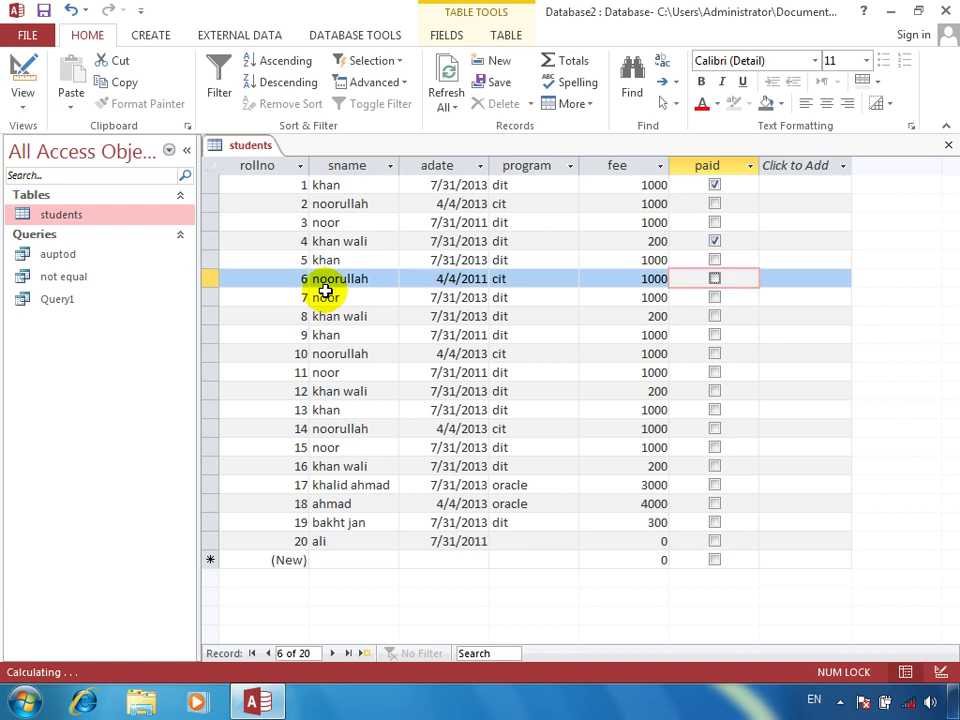
pyautogui.press('Down')
pyautogui.press('Down')
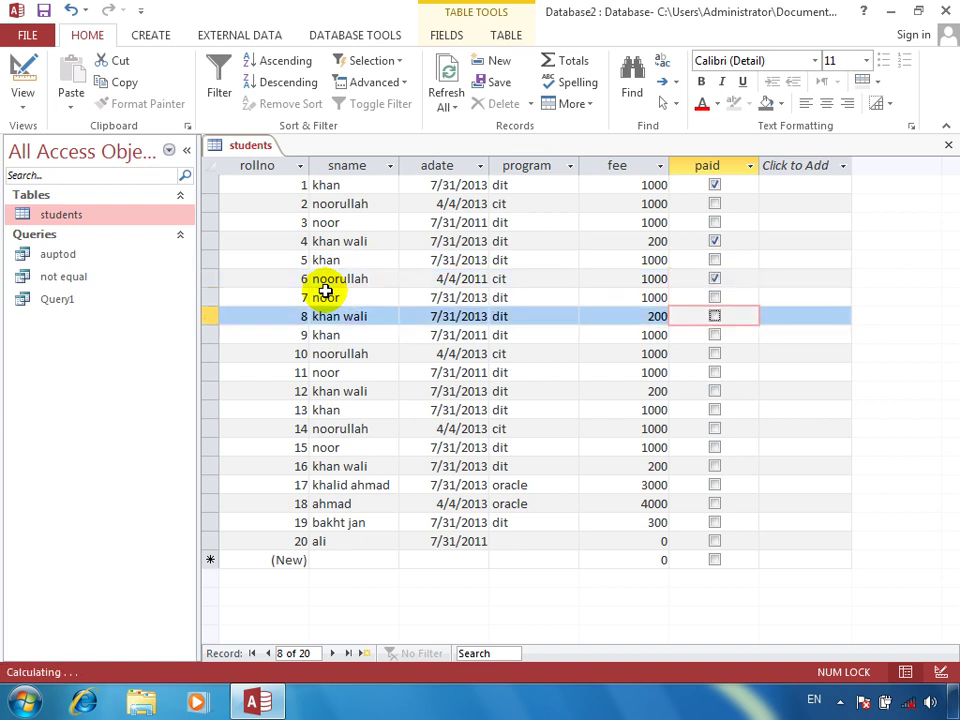
pyautogui.press('Down')
pyautogui.press('space')
pyautogui.press('Down')
pyautogui.press('space')
pyautogui.press('Down')
pyautogui.press('space')
pyautogui.press('Down')
pyautogui.press('space')
pyautogui.press('Down')
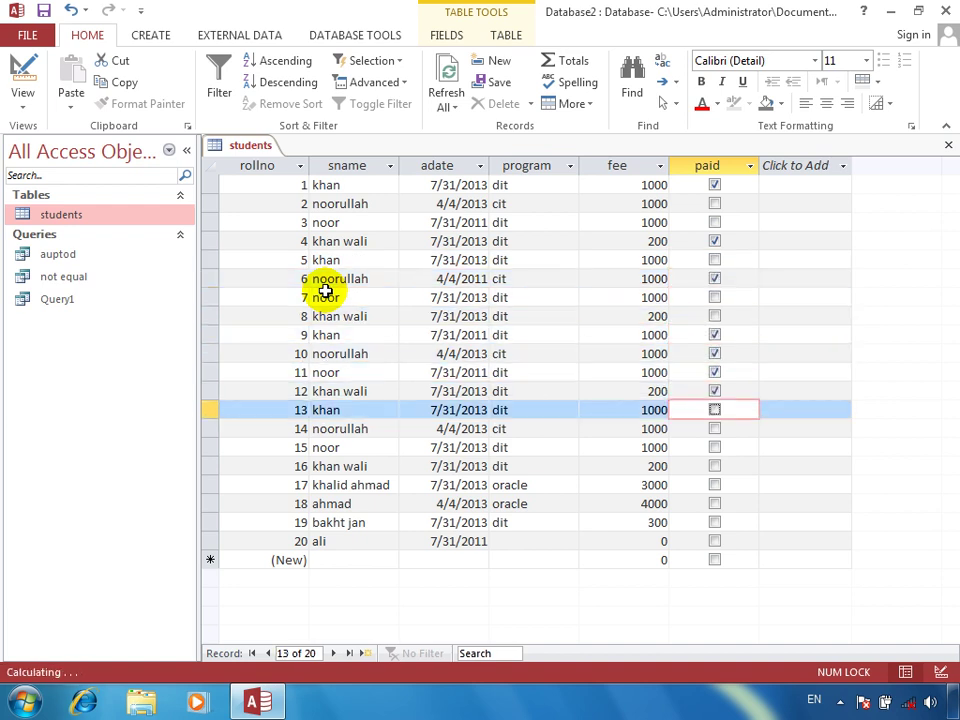
pyautogui.press('Down')
pyautogui.press('Down')
pyautogui.press('Down')
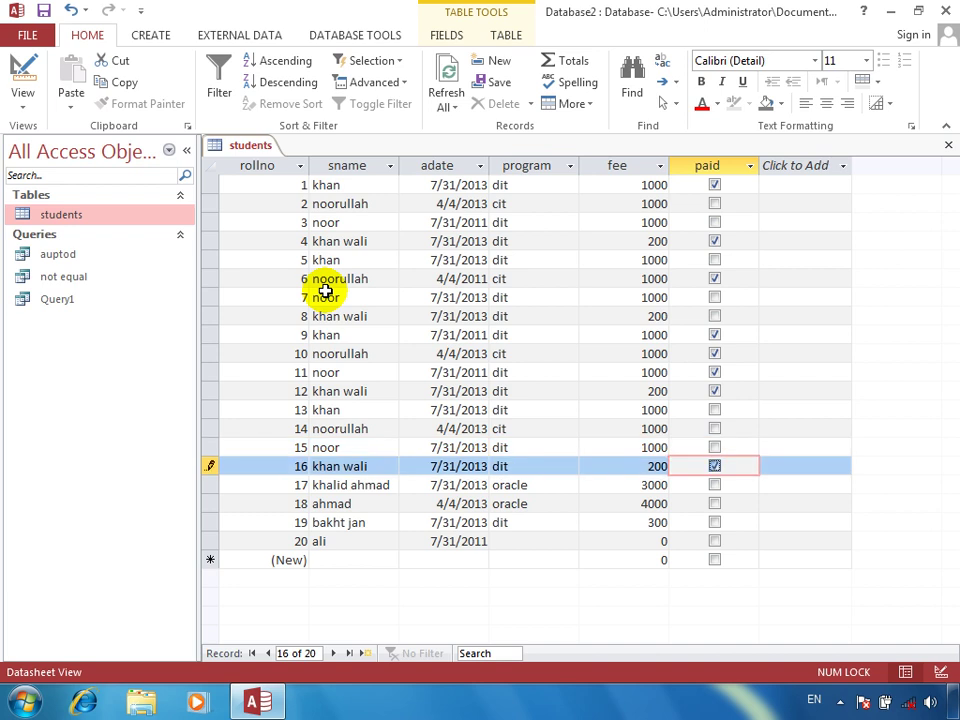
pyautogui.press('space')
pyautogui.press('Down')
pyautogui.press('space')
pyautogui.press('Down')
pyautogui.press('space')
pyautogui.press('Down')
pyautogui.press('space')
pyautogui.press('Down')
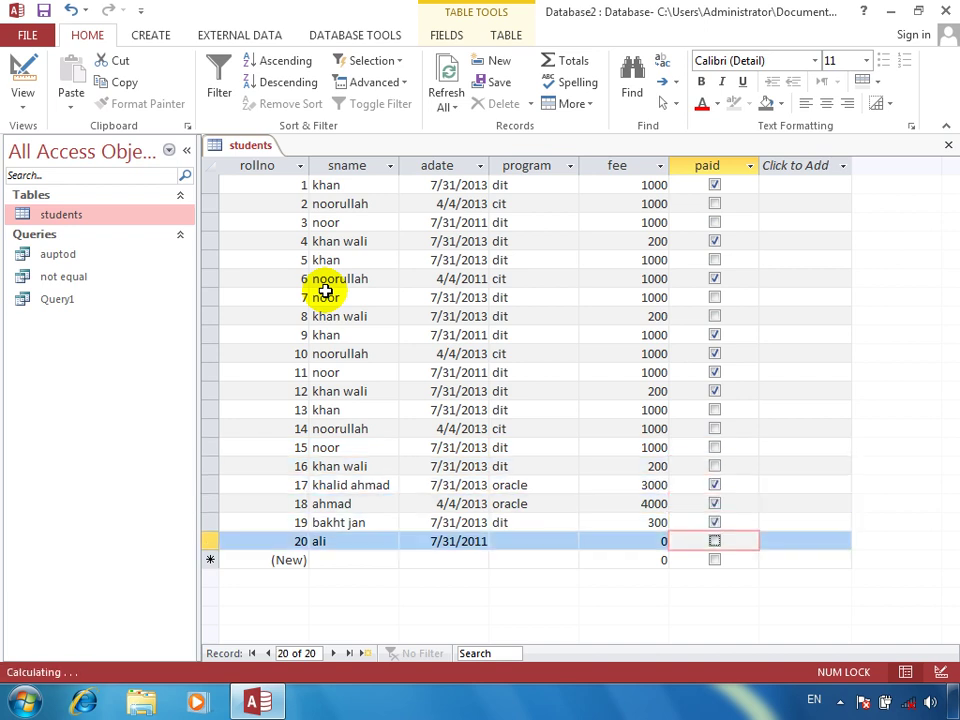
pyautogui.press('space')
# Close the students table and start Query2 with all six students fields in the grid
pyautogui.click(948, 144)
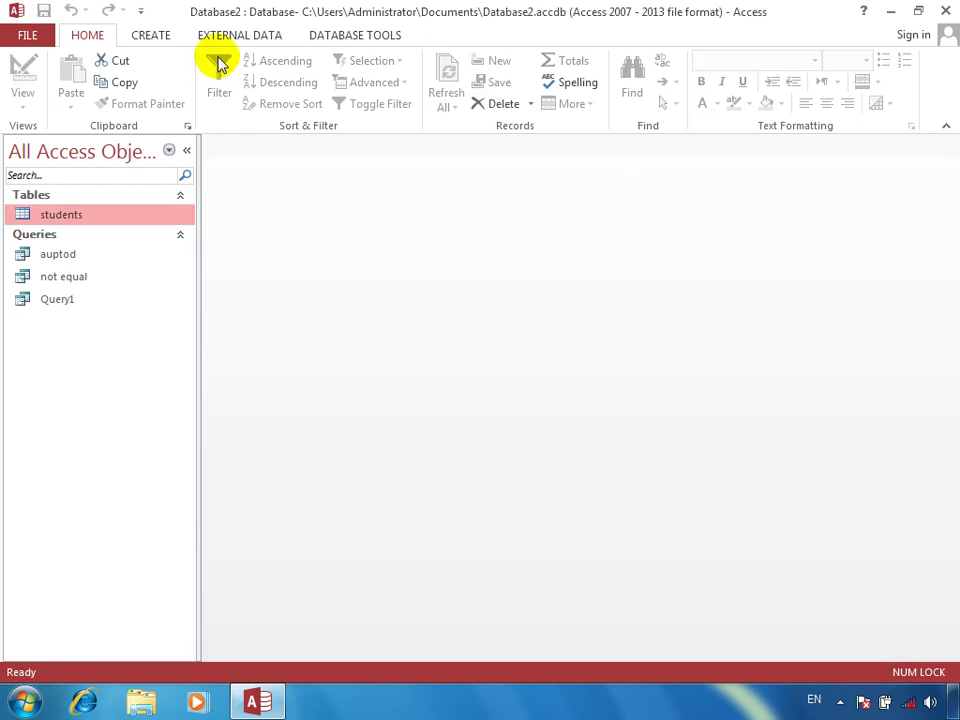
pyautogui.click(165, 40)
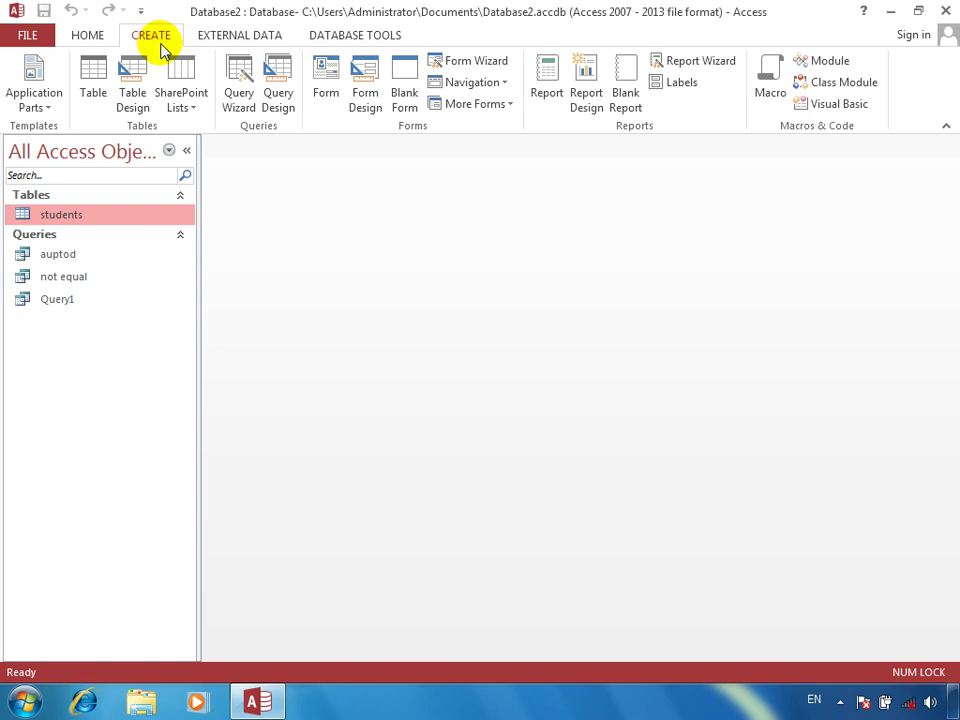
pyautogui.click(280, 86)
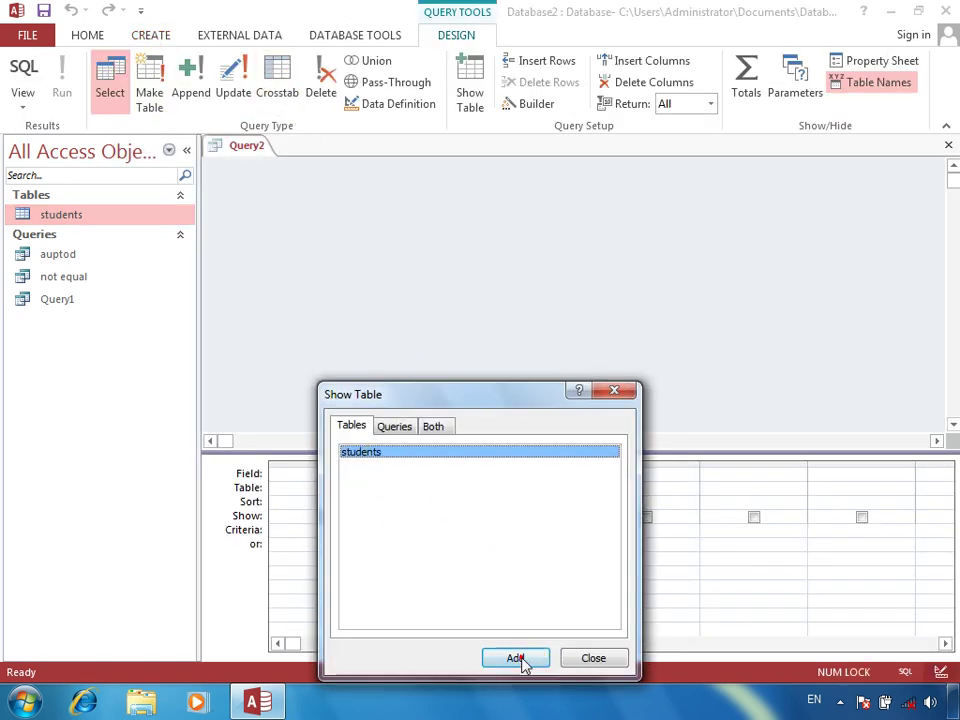
pyautogui.click(526, 662)
pyautogui.click(591, 660)
pyautogui.click(312, 183)
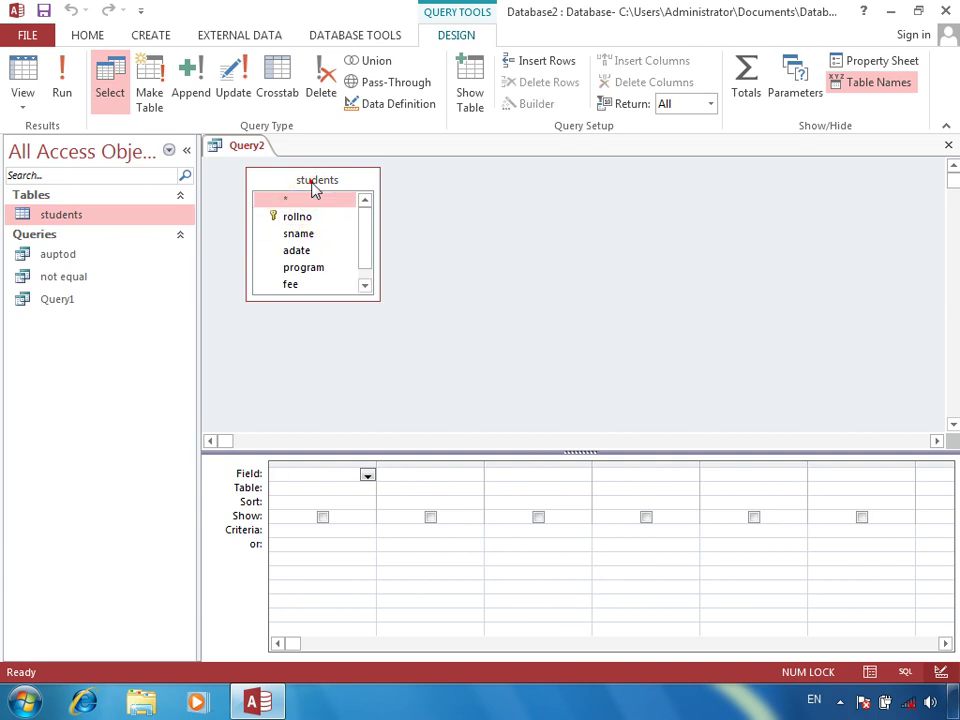
pyautogui.doubleClick(312, 183)
pyautogui.moveTo(309, 206); pyautogui.dragTo(321, 507)
# Set the paid column's criterion to True using the Zoom box
pyautogui.click(836, 528)
pyautogui.rightClick(842, 534)
pyautogui.click(860, 500)
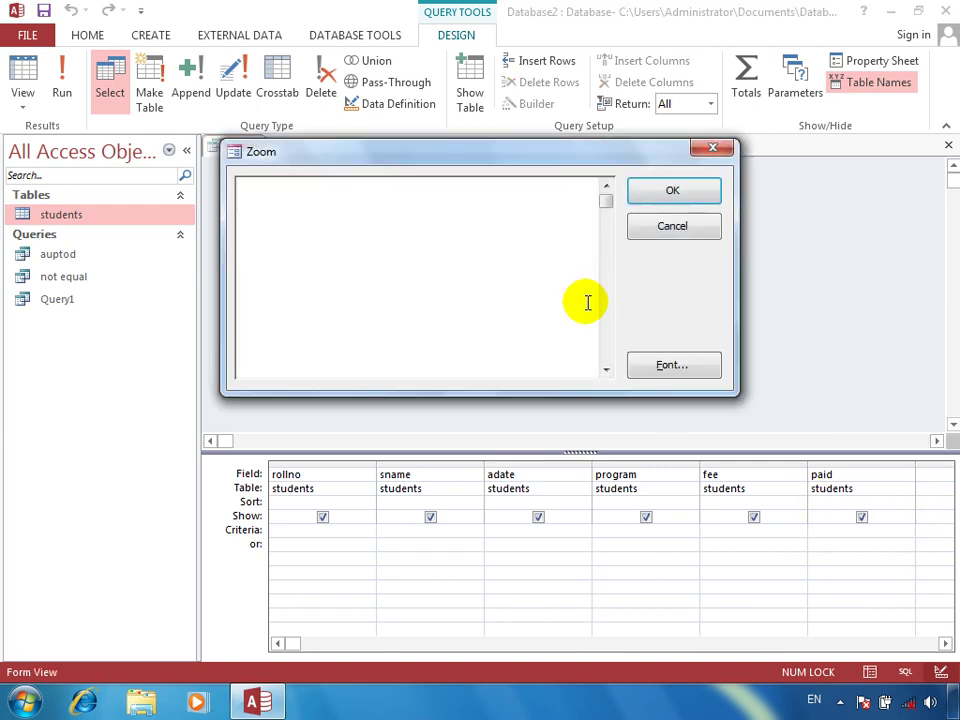
pyautogui.write('true')
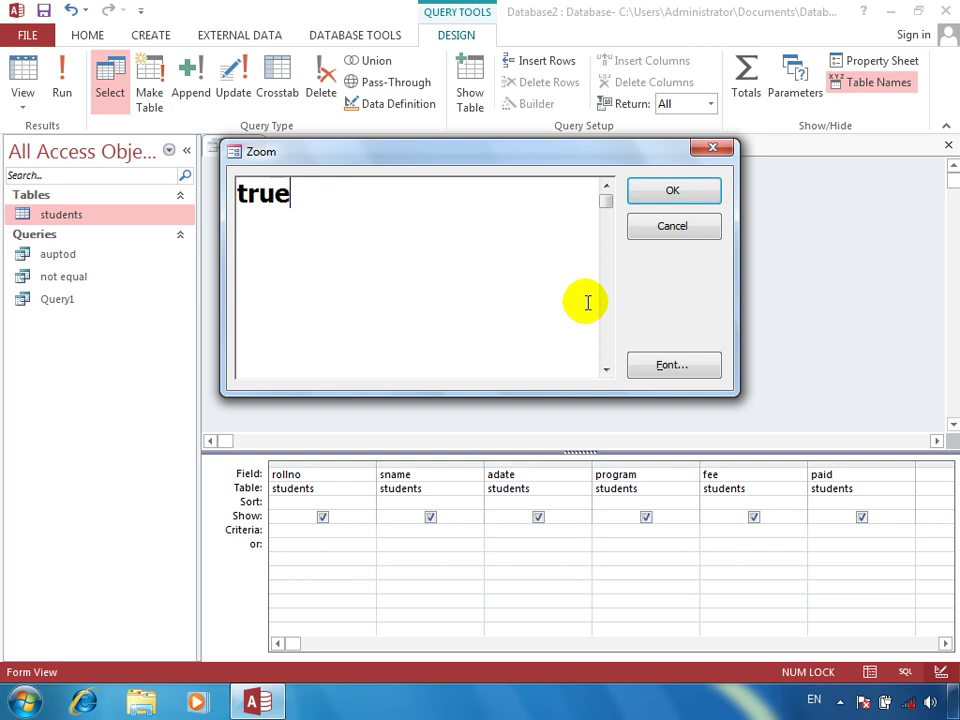
pyautogui.press('Return')
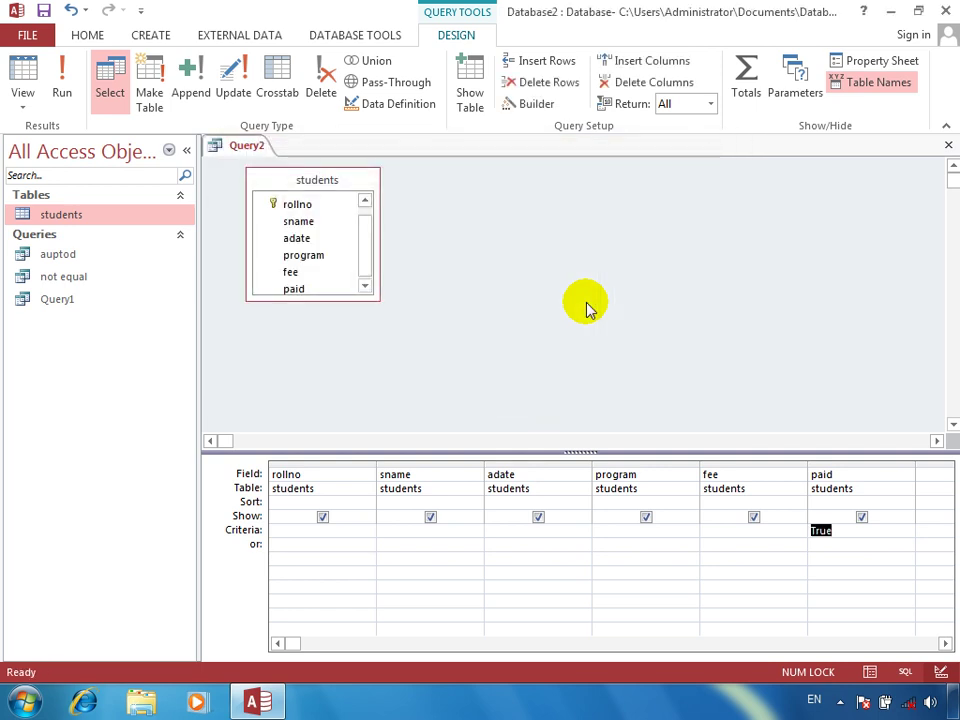
# Run the query showing 11 paid students, then save it as 'who paid the fee'
pyautogui.click(78, 80)
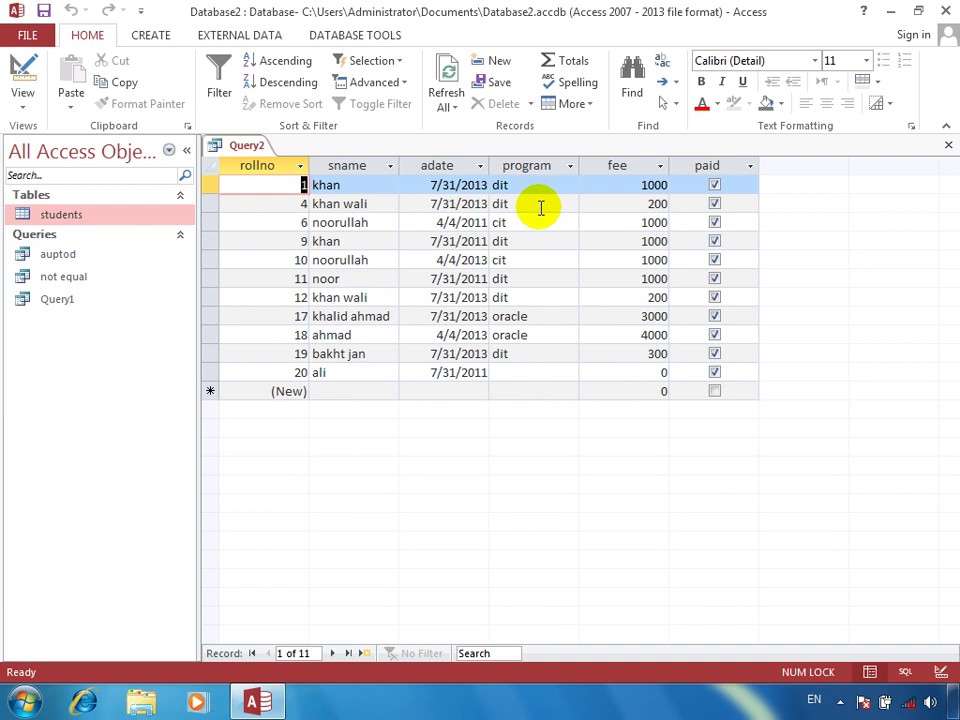
pyautogui.click(948, 145)
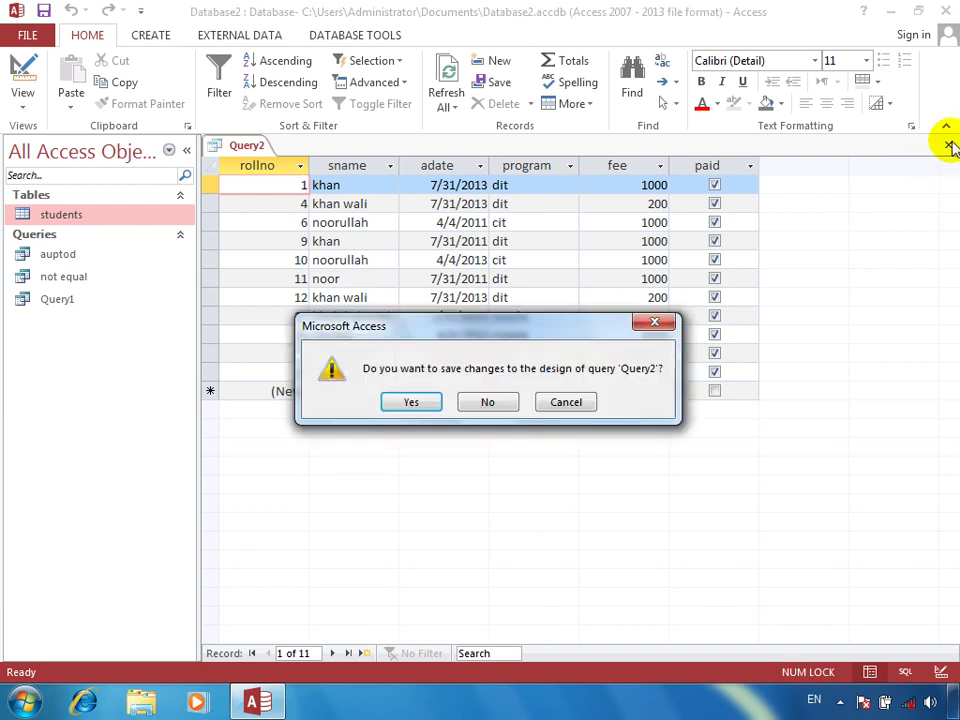
pyautogui.press('Return')
pyautogui.write('paid th')
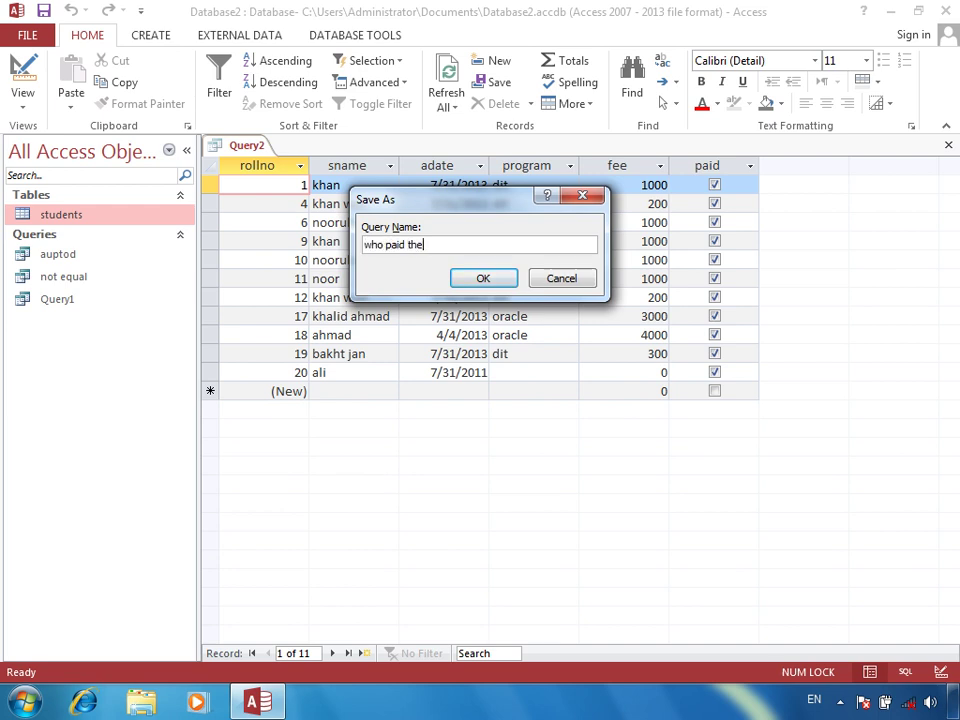
pyautogui.write('ee')
pyautogui.press('Return')
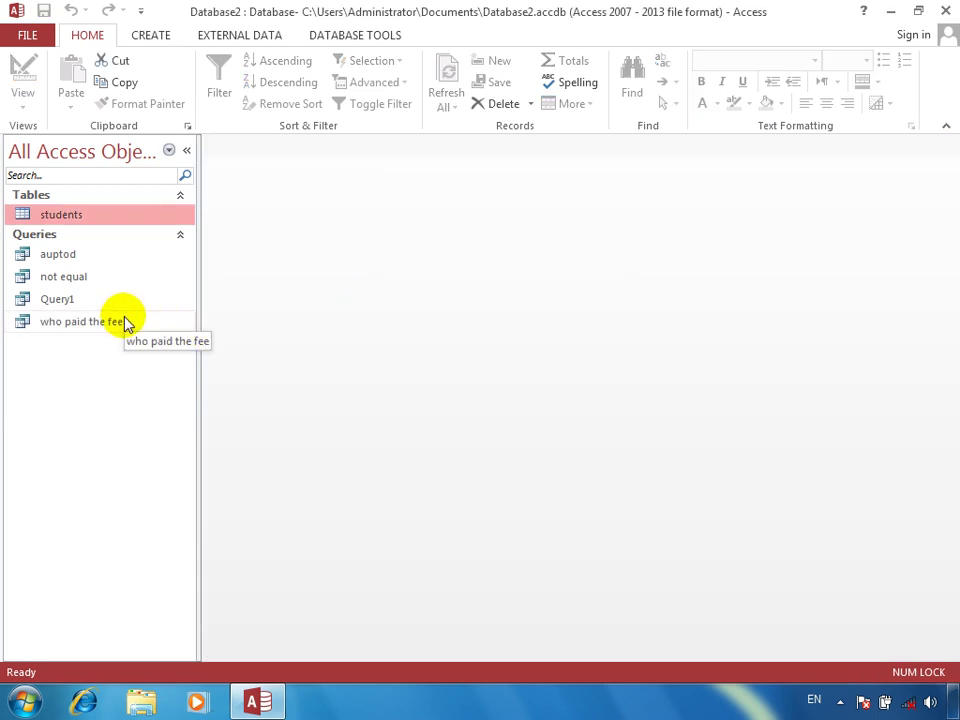
# Build a new design query with all students fields and the paid criterion set to False
pyautogui.click(160, 35)
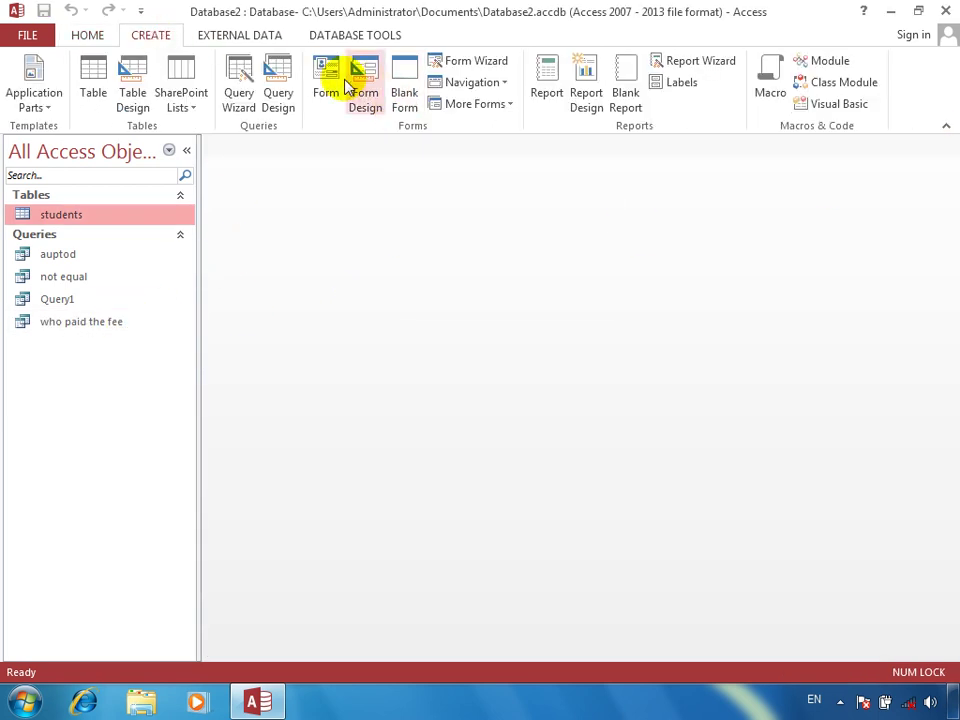
pyautogui.click(272, 80)
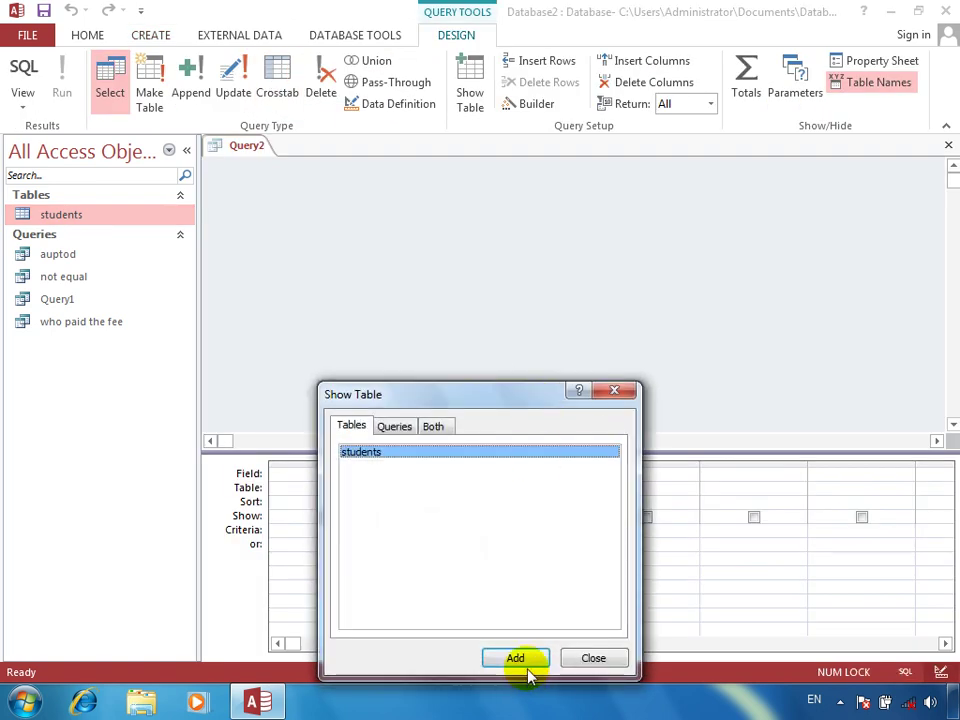
pyautogui.click(515, 660)
pyautogui.click(598, 658)
pyautogui.doubleClick(324, 181)
pyautogui.moveTo(328, 204); pyautogui.dragTo(330, 475)
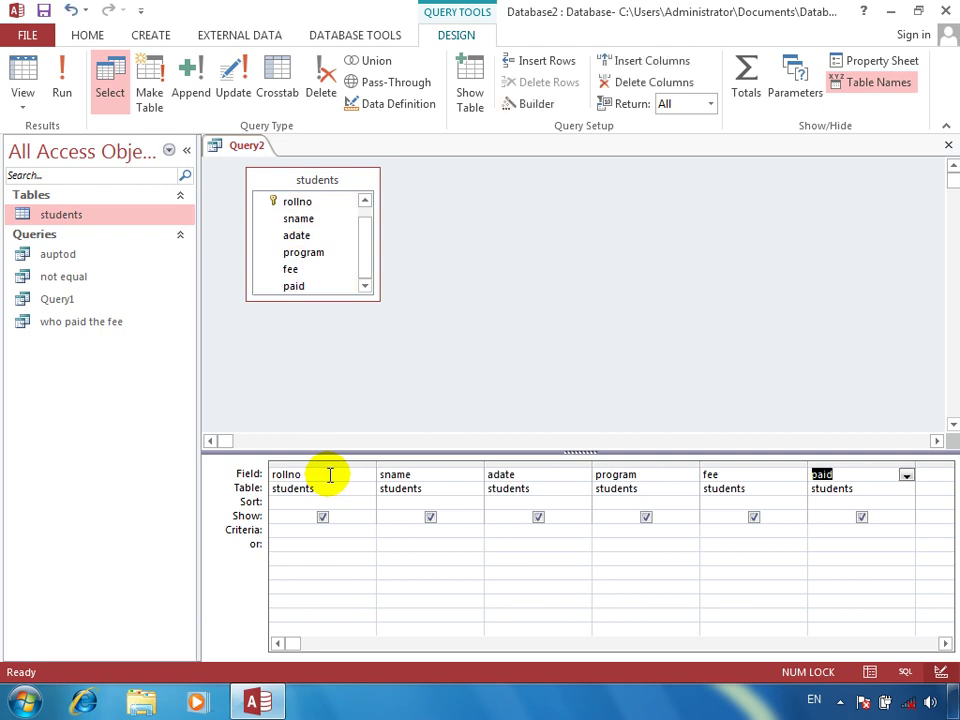
pyautogui.click(834, 530)
pyautogui.rightClick(834, 530)
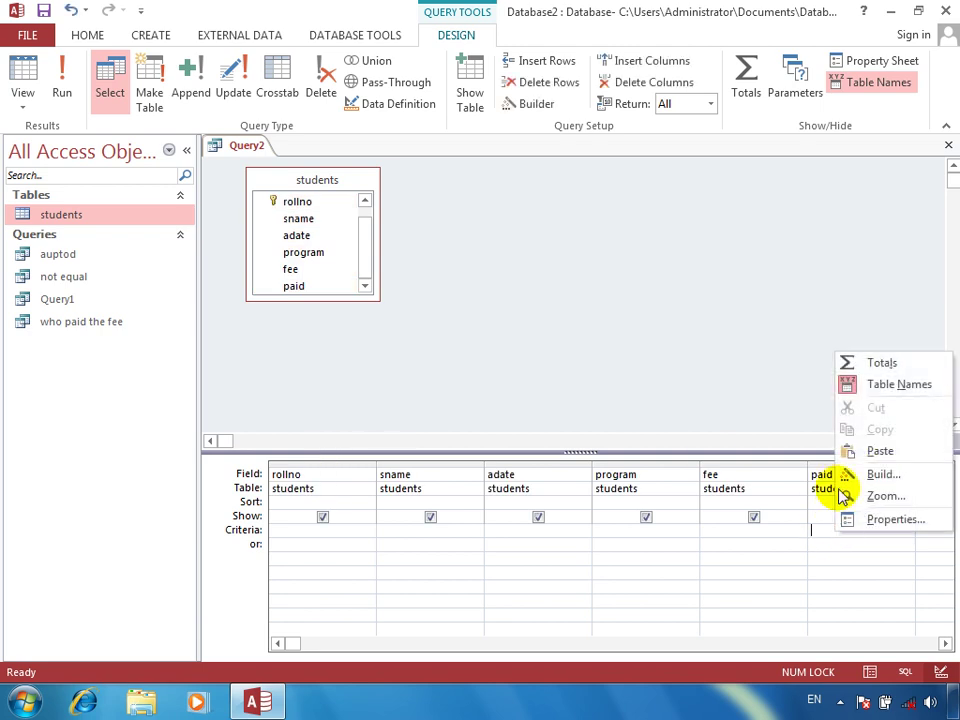
pyautogui.click(862, 496)
pyautogui.write('false')
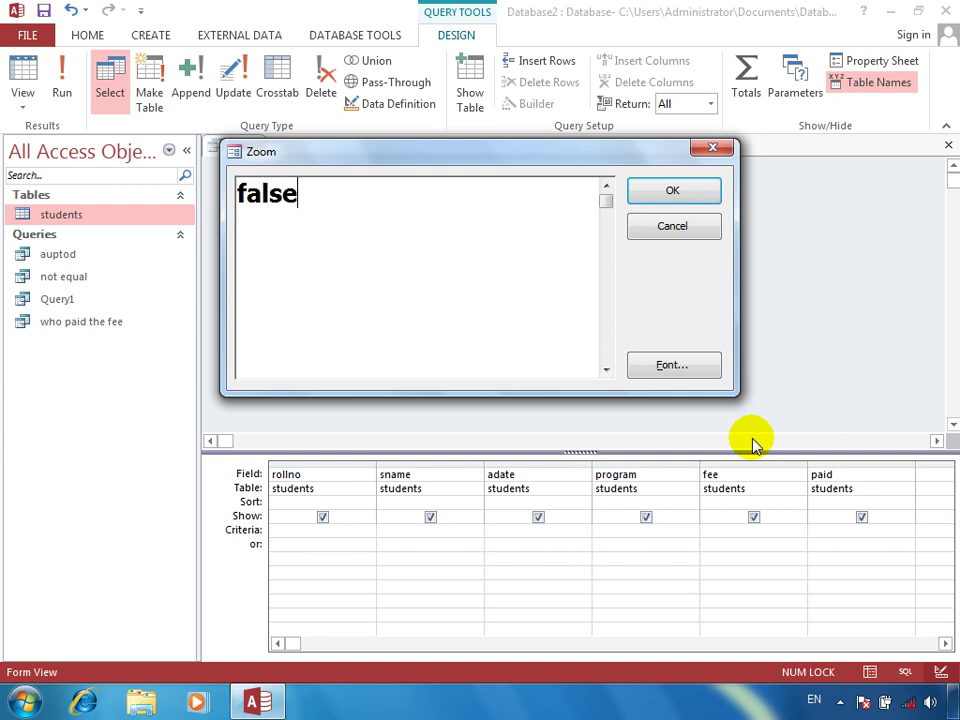
pyautogui.press('Return')
# Run the query to list the 9 unpaid students and save it as 'who not paid the fee'
pyautogui.click(62, 85)
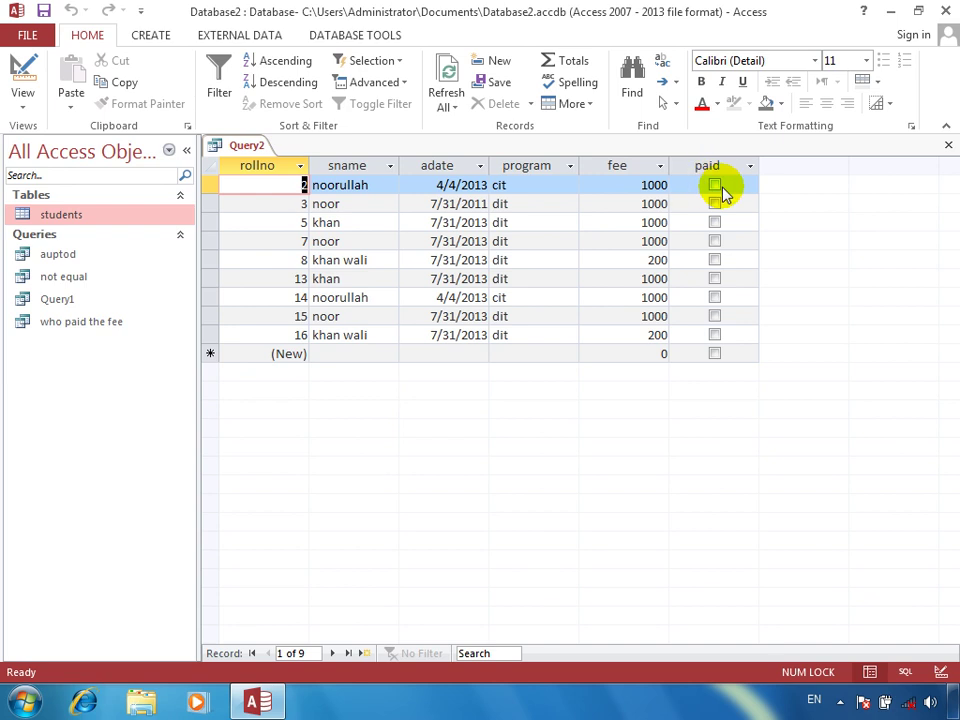
pyautogui.click(947, 145)
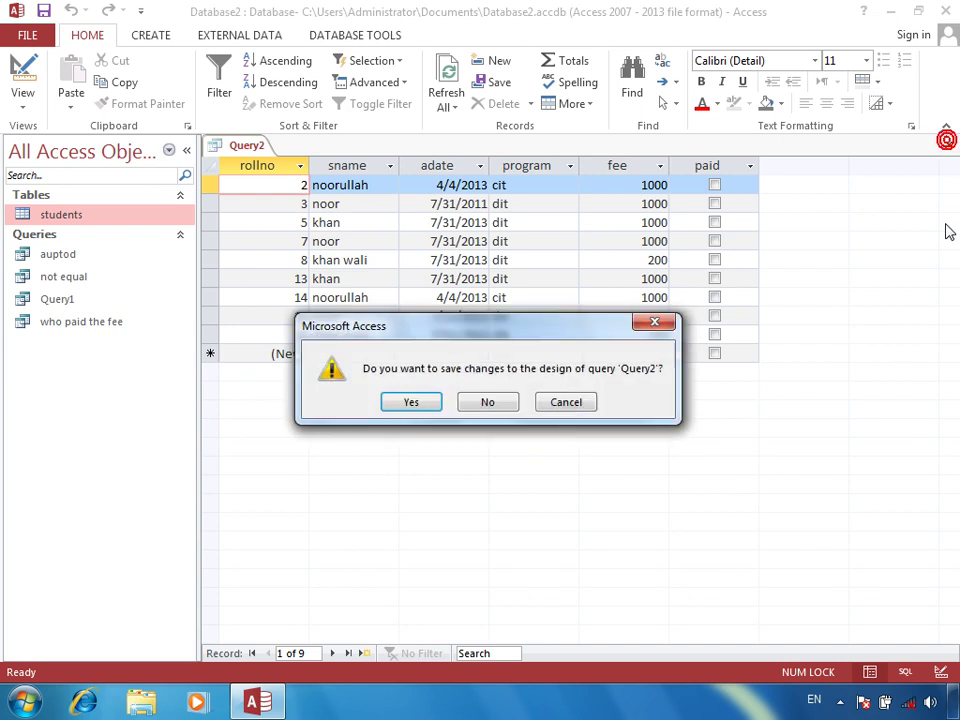
pyautogui.press('Return')
pyautogui.write('ho not paid th')
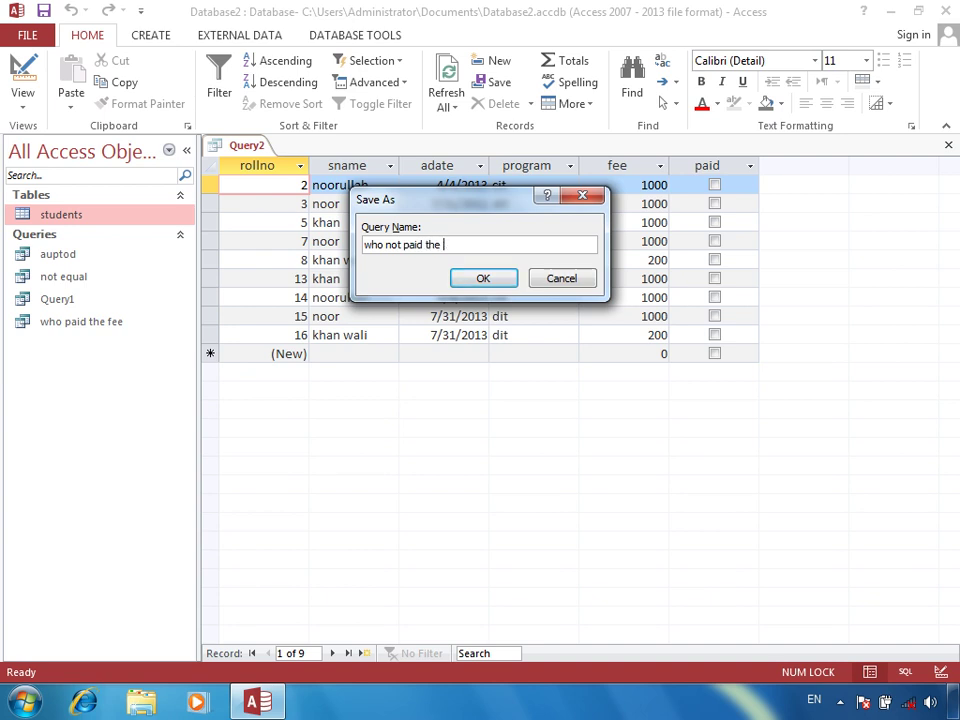
pyautogui.write('ee')
pyautogui.press('Return')
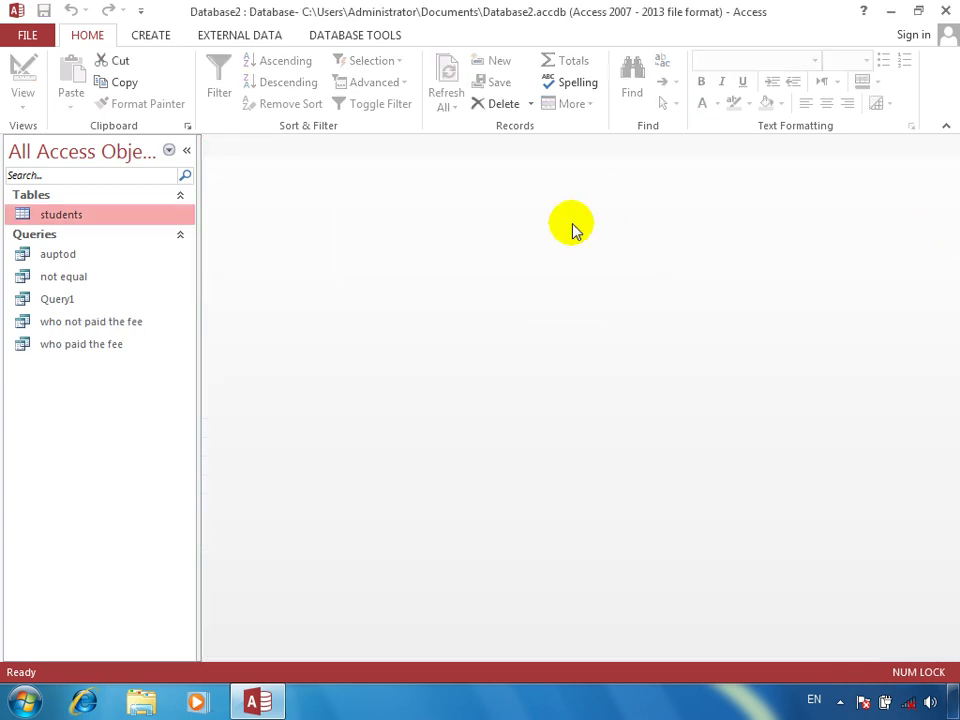
# Review the students table and the 'who paid the fee' and 'who not paid the fee' queries
pyautogui.doubleClick(118, 212)
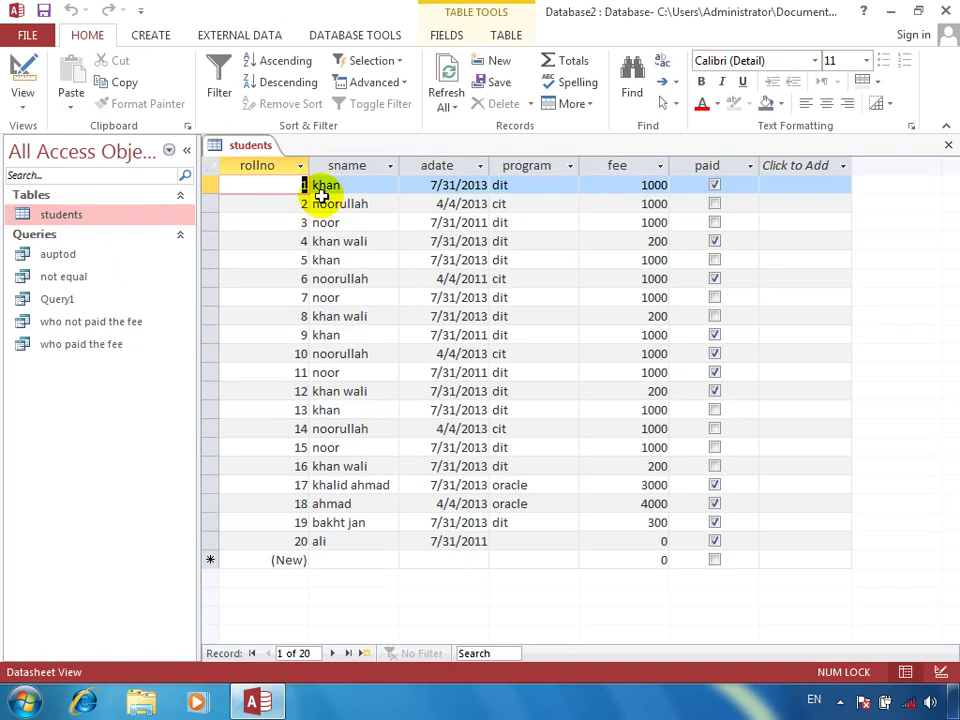
pyautogui.click(948, 143)
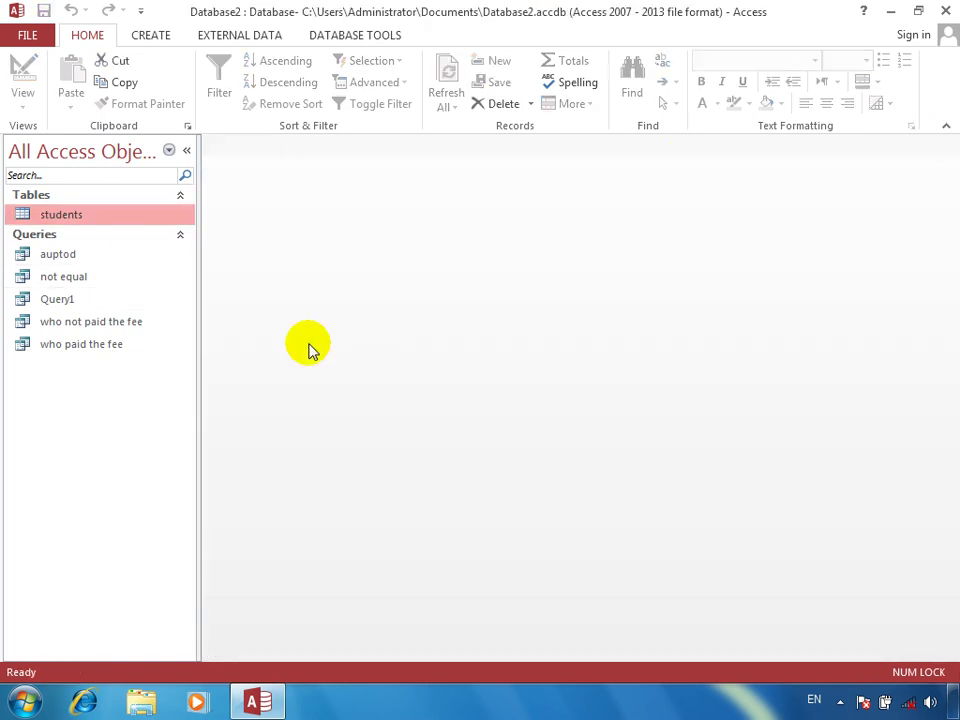
pyautogui.doubleClick(124, 341)
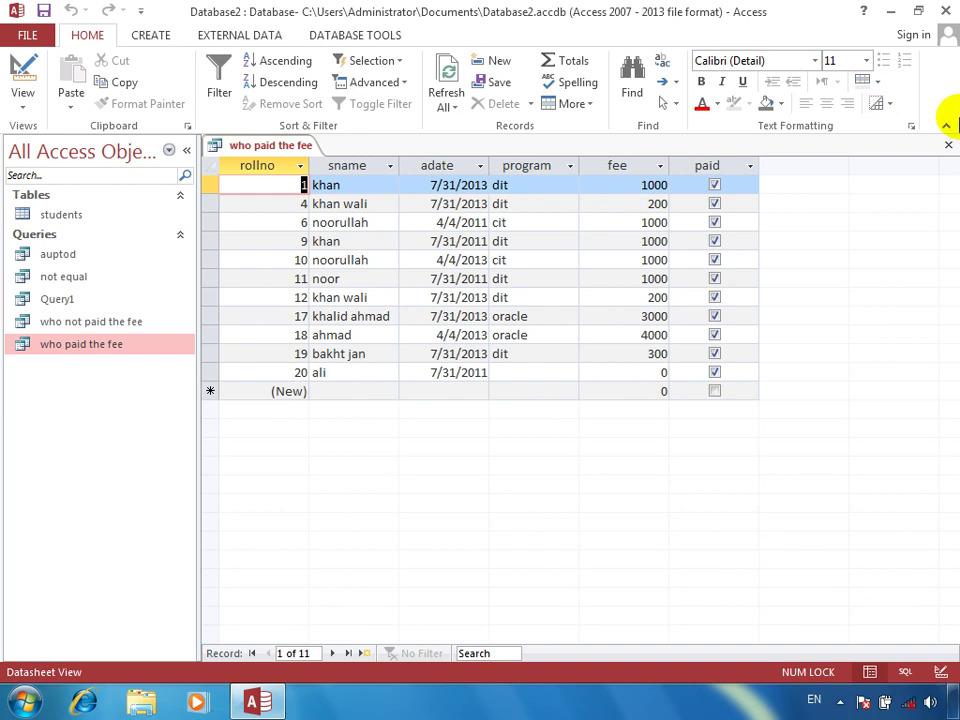
pyautogui.click(950, 143)
pyautogui.doubleClick(141, 321)
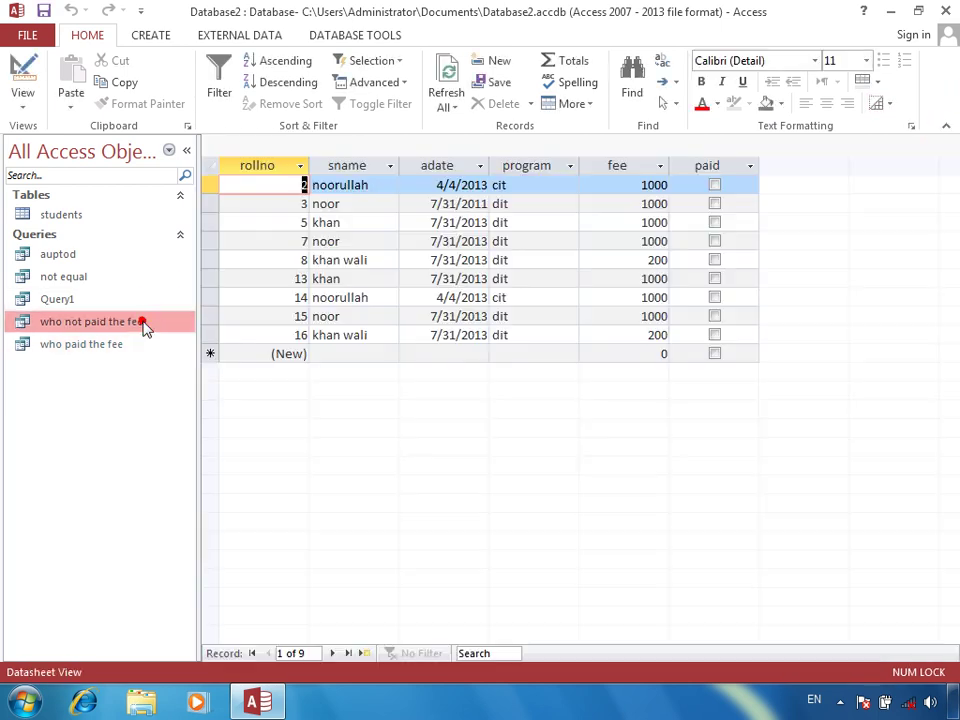
pyautogui.click(950, 145)
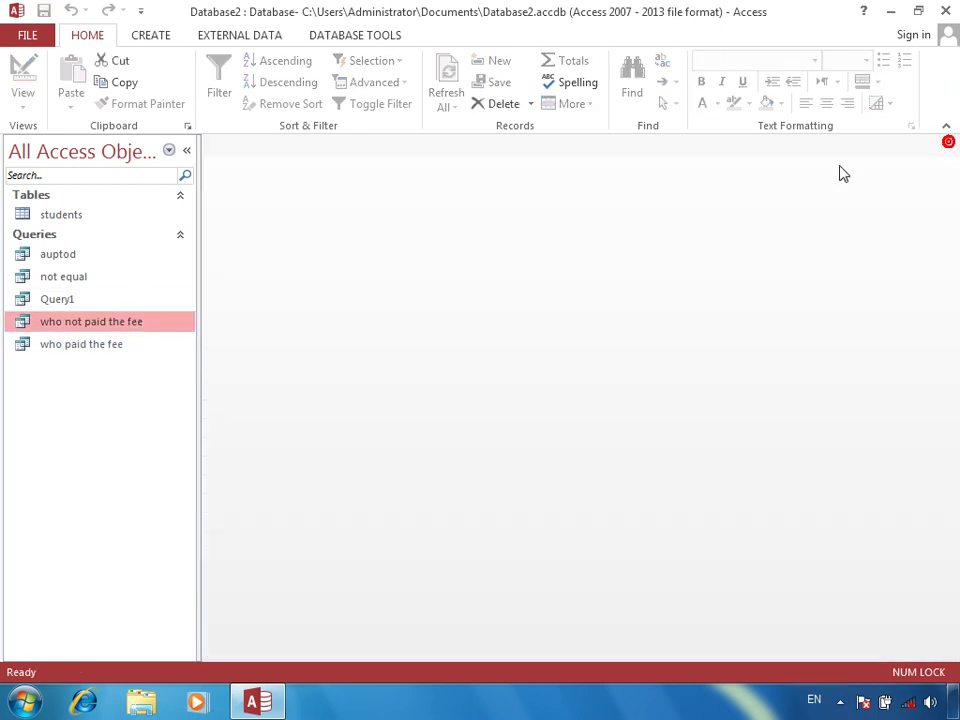
# In the students table, tick every empty paid checkbox so all 20 students are marked paid
pyautogui.doubleClick(86, 211)
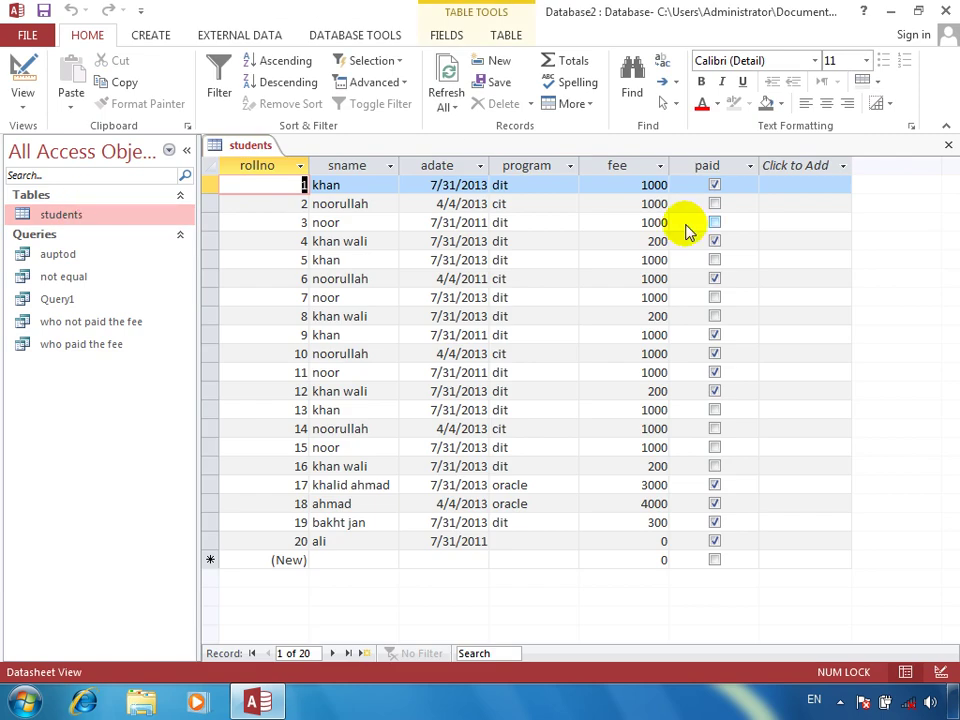
pyautogui.click(716, 201)
pyautogui.press('Down')
pyautogui.press('space')
pyautogui.press('Down')
pyautogui.press('Down')
pyautogui.press('space')
pyautogui.press('Down')
pyautogui.press('space')
pyautogui.press('Down')
pyautogui.press('space')
pyautogui.press('Down')
pyautogui.press('space')
pyautogui.press('Down')
pyautogui.press('Down')
pyautogui.press('Down')
pyautogui.press('Down')
pyautogui.press('Down')
pyautogui.press('space')
pyautogui.press('Down')
pyautogui.press('Down')
pyautogui.press('space')
pyautogui.press('Up')
pyautogui.press('Down')
pyautogui.press('Up')
pyautogui.press('space')
pyautogui.press('Down')
pyautogui.press('Down')
pyautogui.press('Down')
pyautogui.press('Up')
pyautogui.press('space')
pyautogui.press('Down')
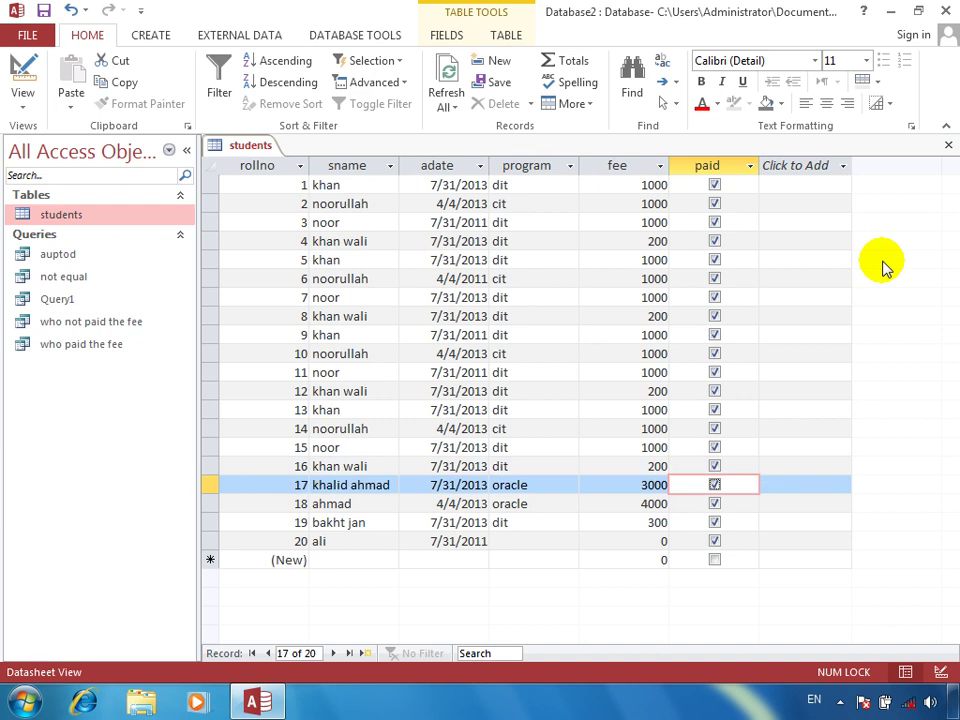
pyautogui.click(948, 145)
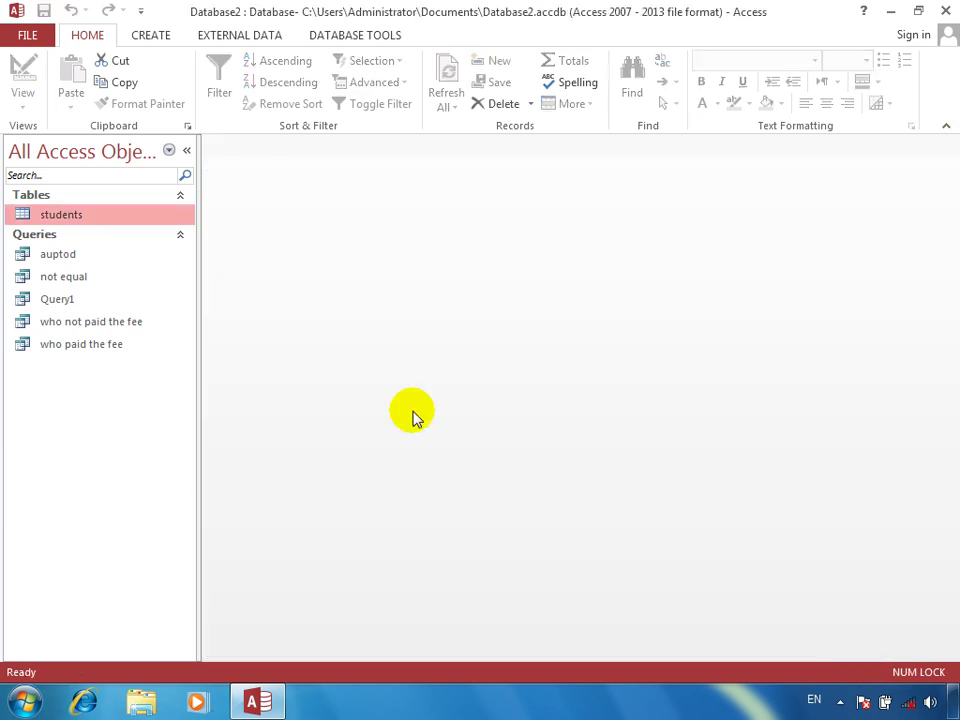
# Check that 'who paid the fee' lists all 20 students and 'who not paid the fee' returns none, then exit Access
pyautogui.doubleClick(88, 355)
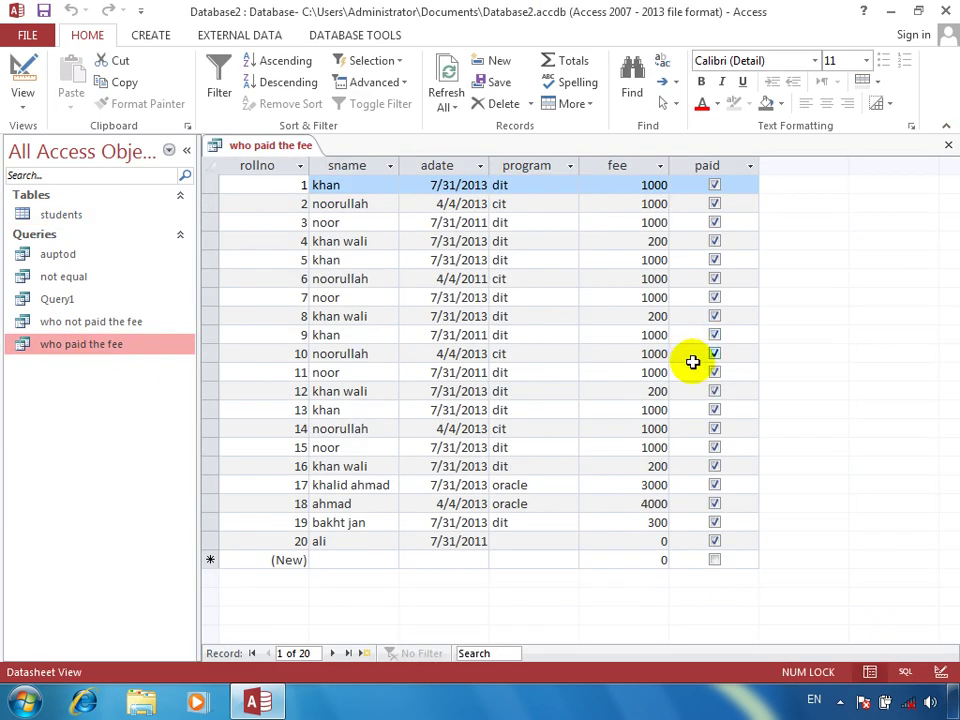
pyautogui.click(947, 146)
pyautogui.doubleClick(114, 323)
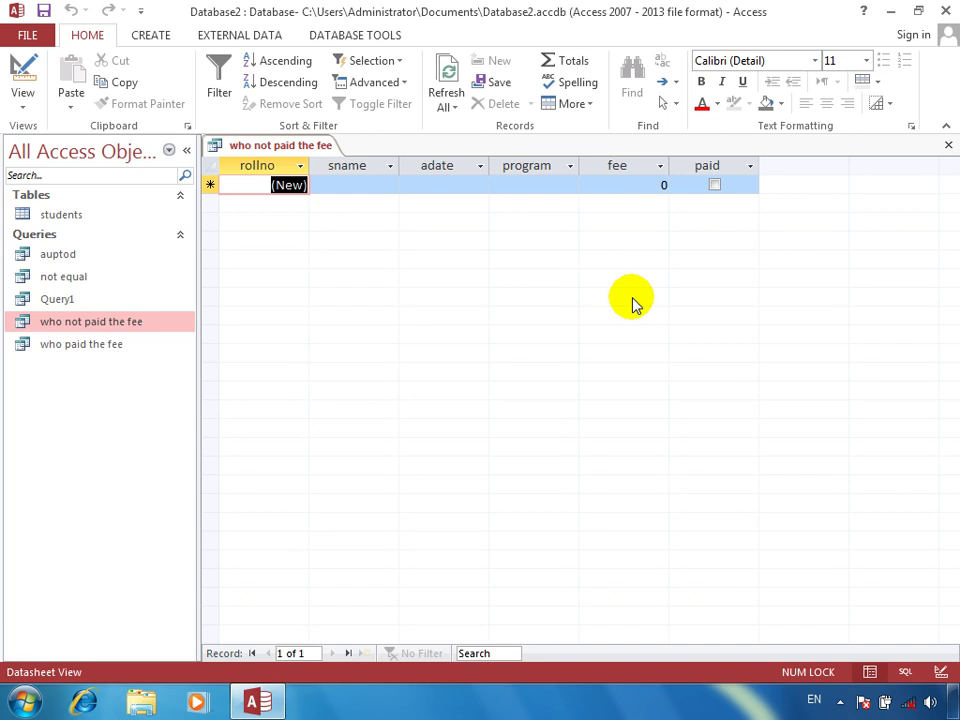
pyautogui.click(946, 9)
pyautogui.rightClick(274, 364)
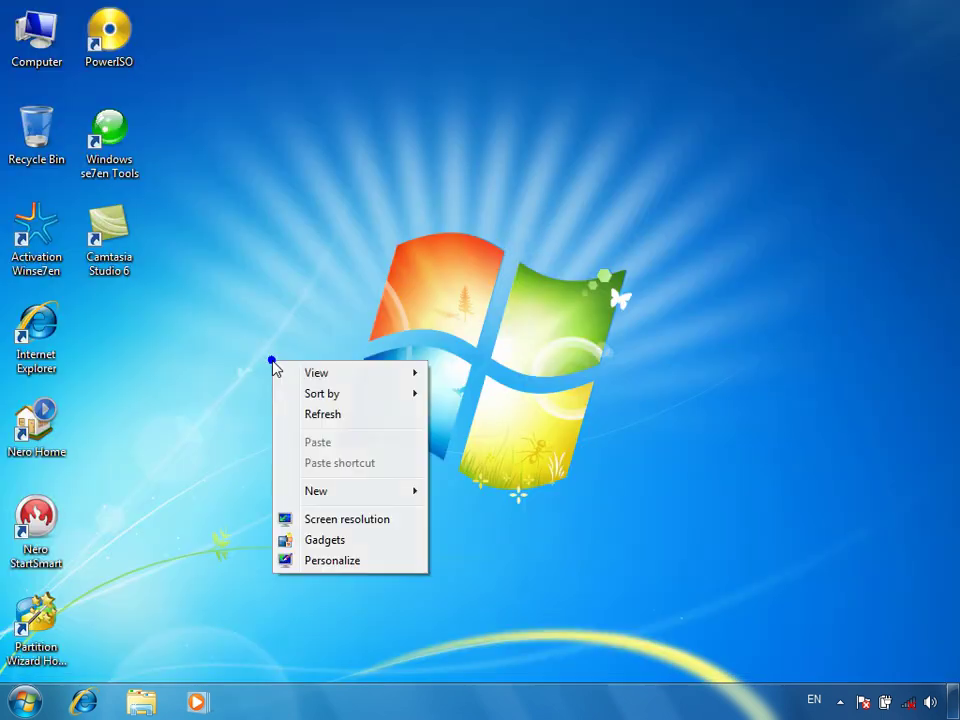